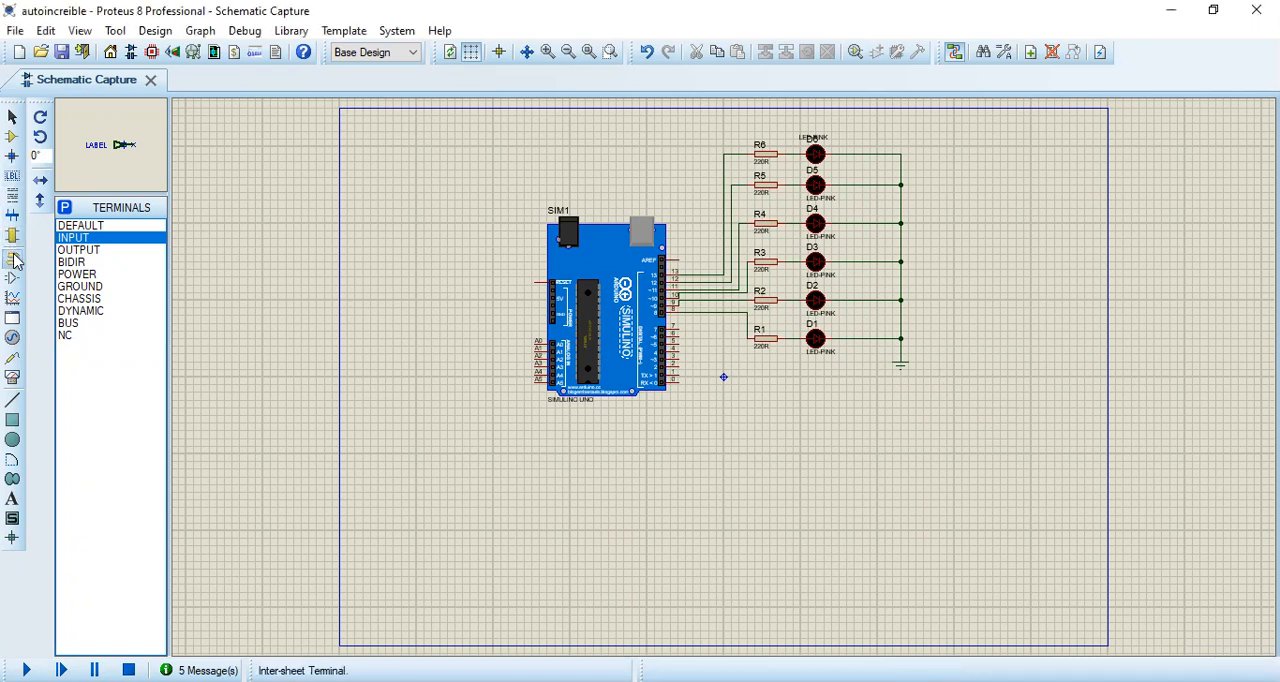
Step: Preview the default, input, output and bidirectional terminal symbols
left_click(118, 227)
left_click(120, 240)
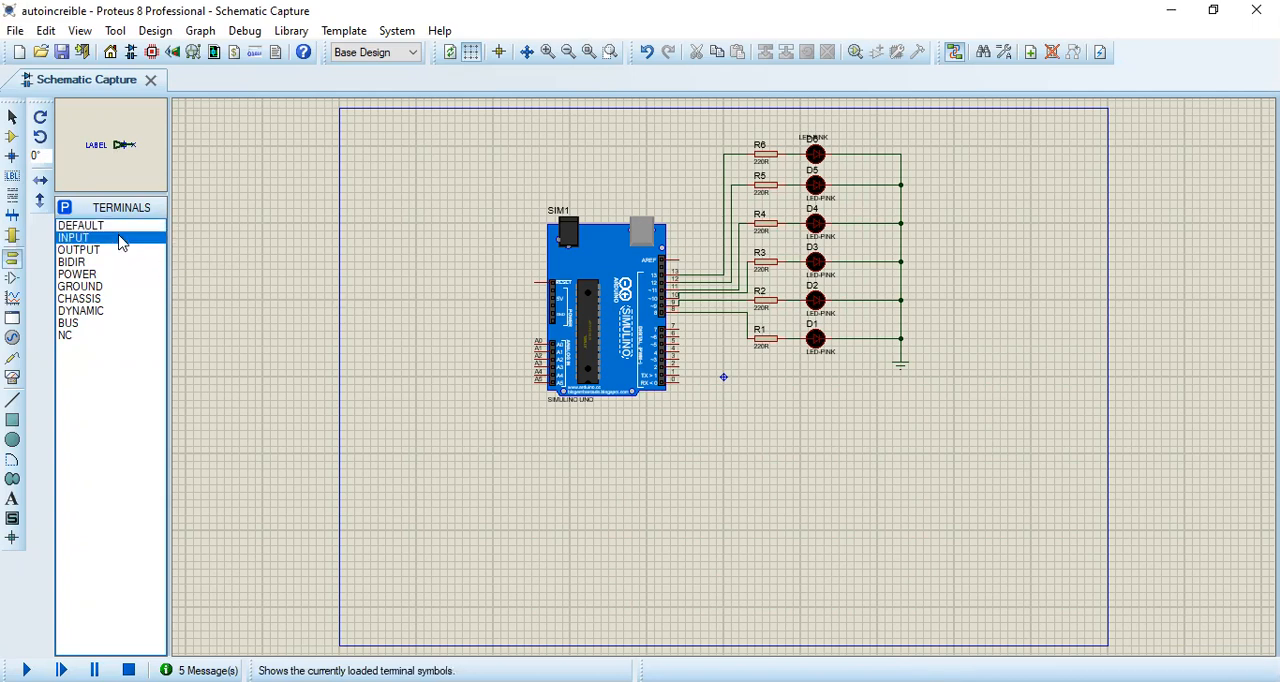
left_click(125, 250)
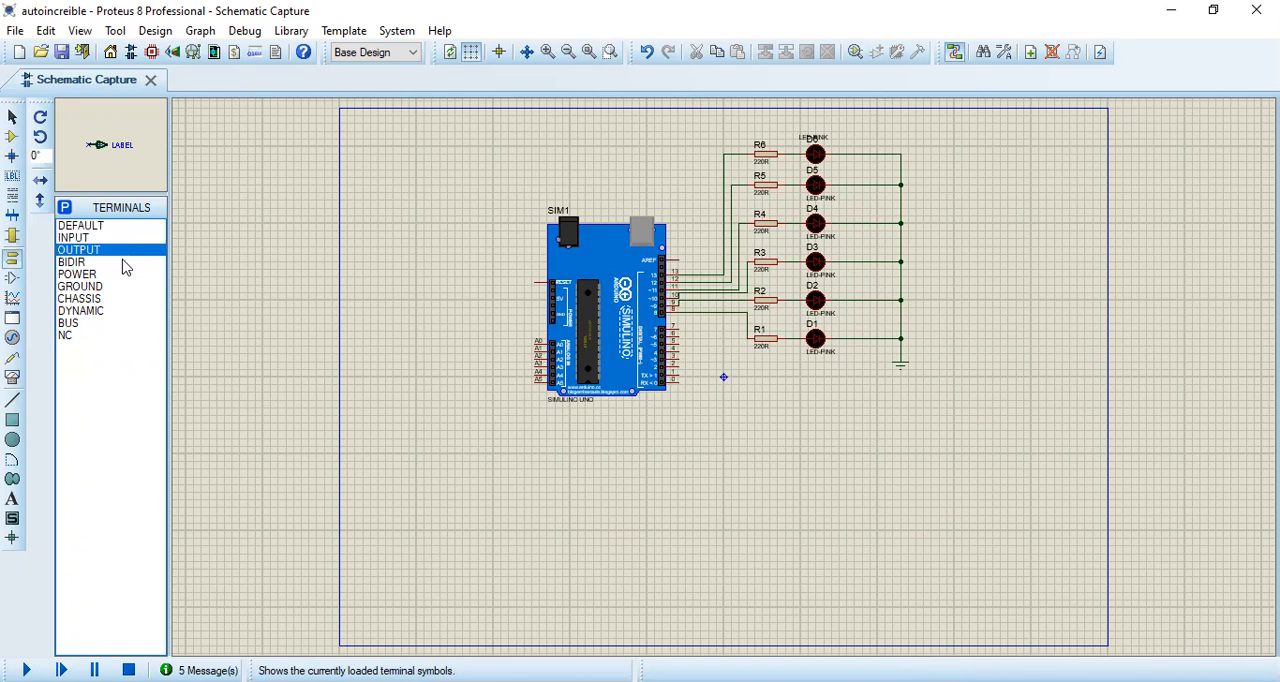
left_click(125, 264)
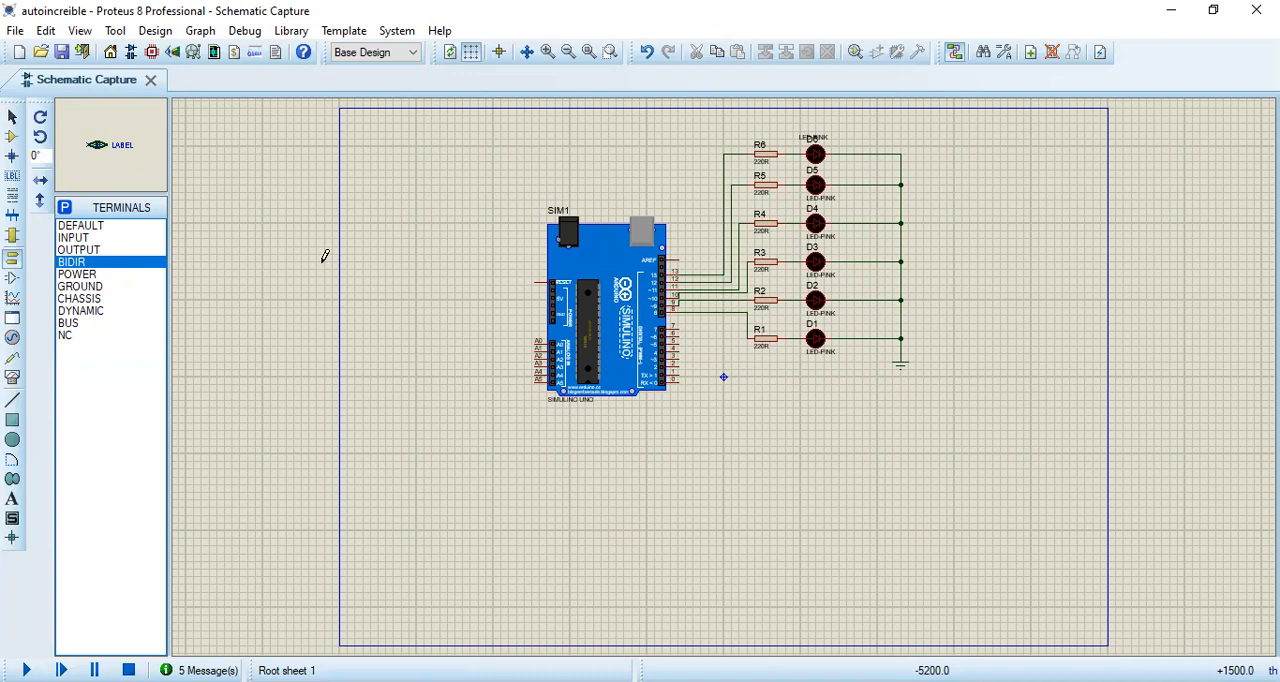
left_click(134, 237)
left_click(131, 226)
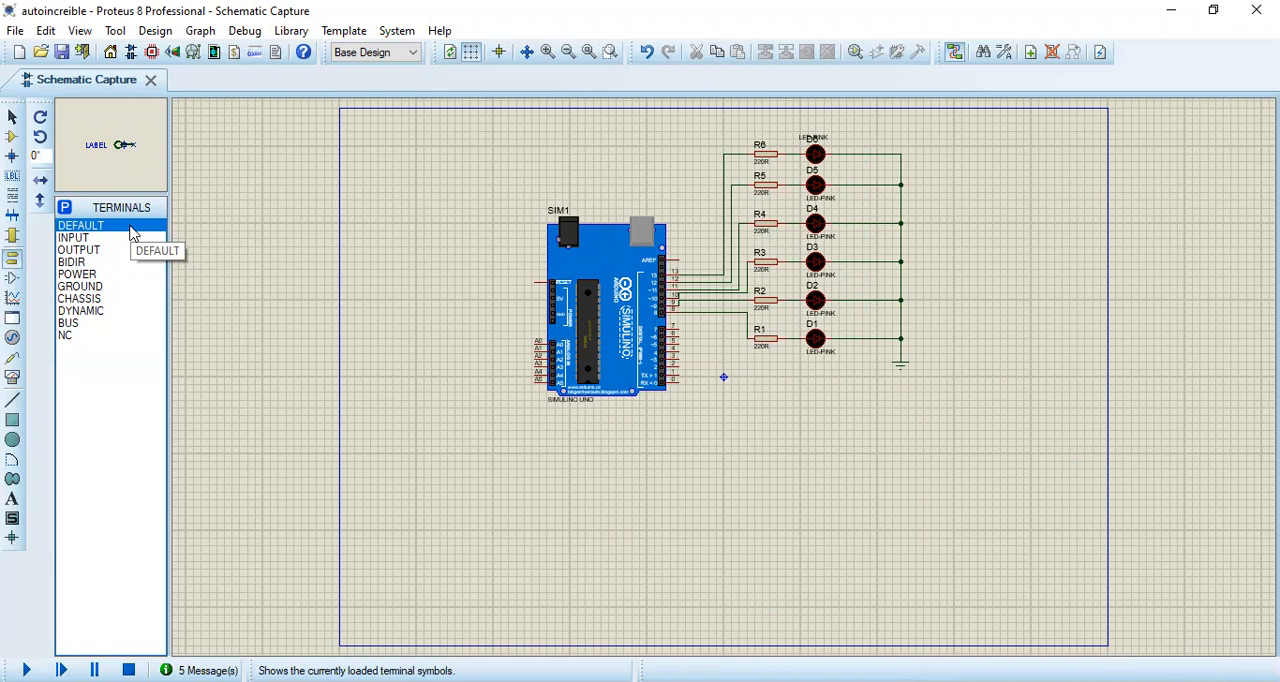
left_click(120, 250)
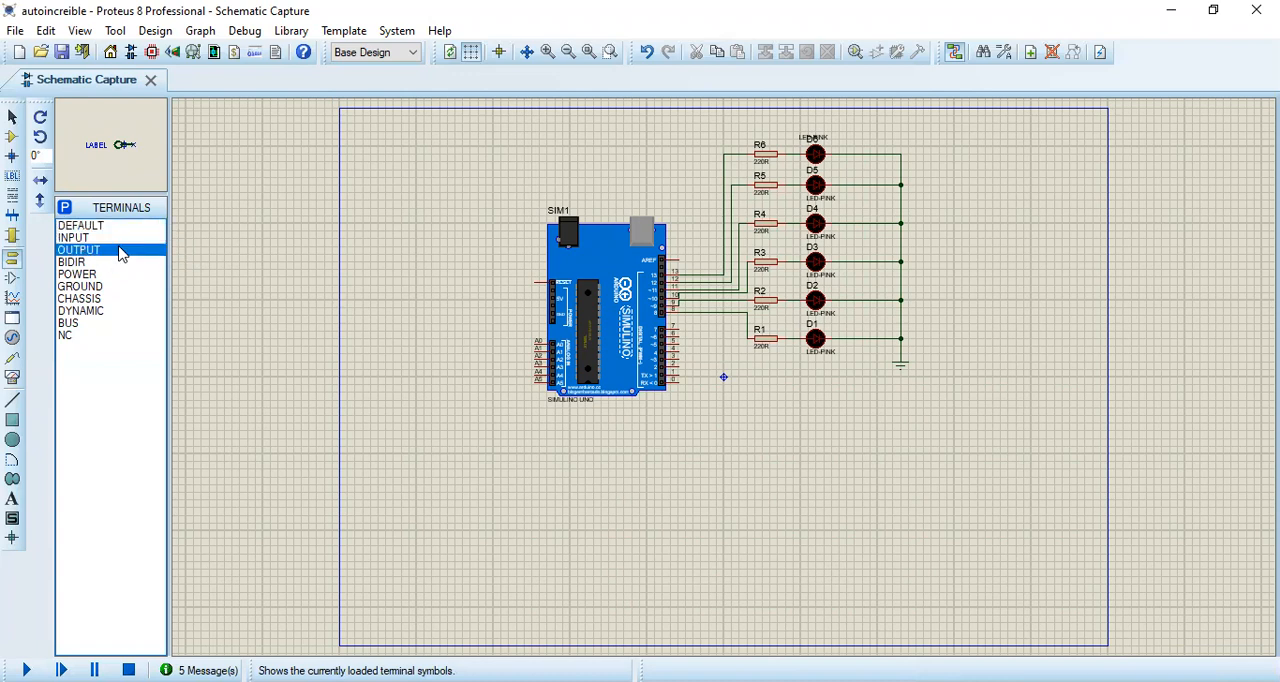
left_click(116, 240)
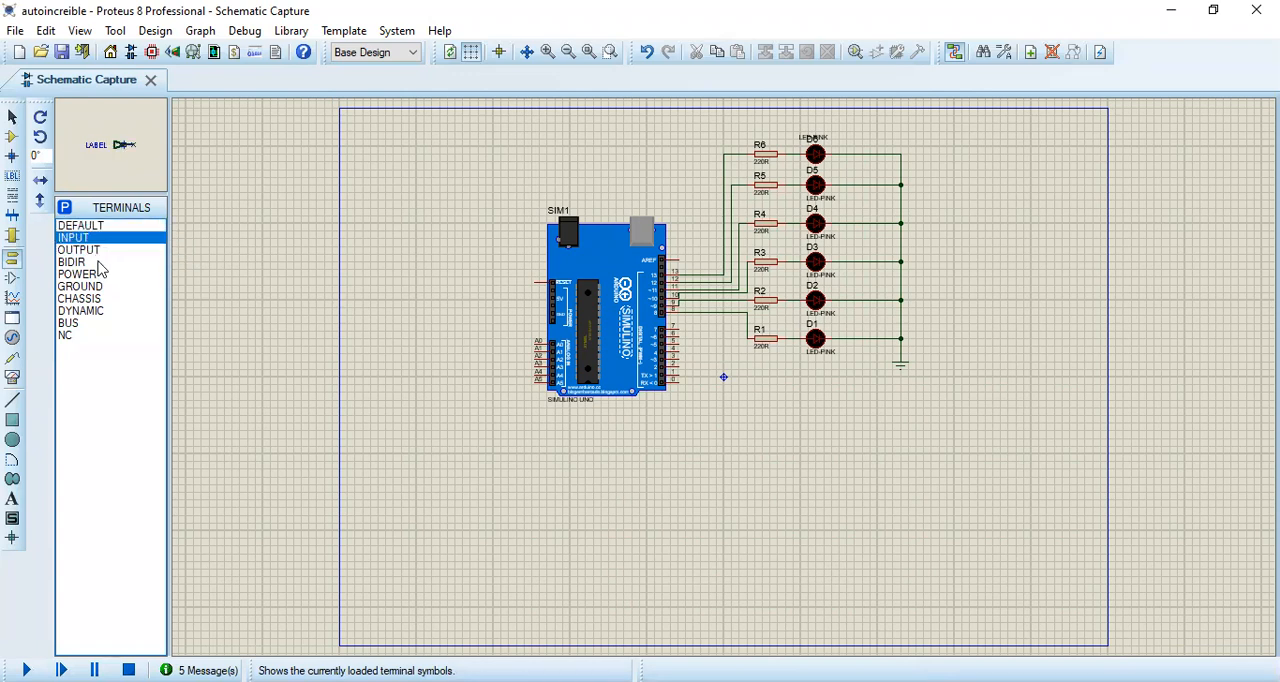
left_click(96, 261)
left_click(94, 250)
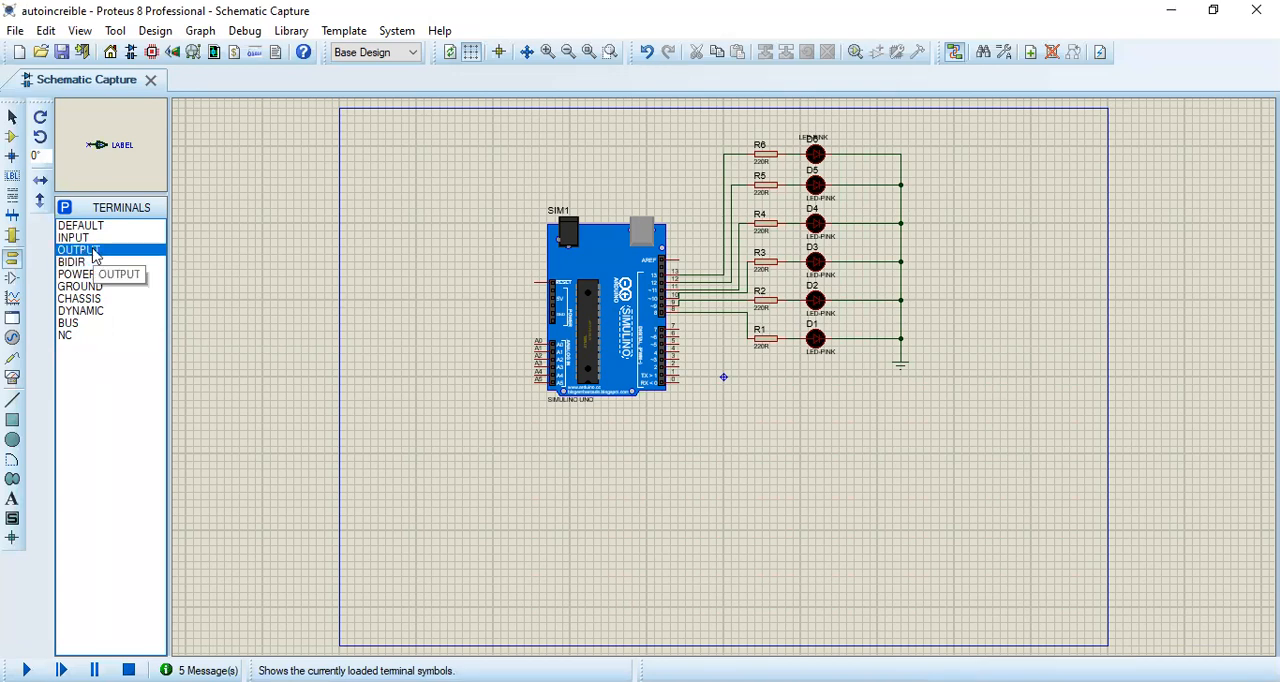
left_click(108, 263)
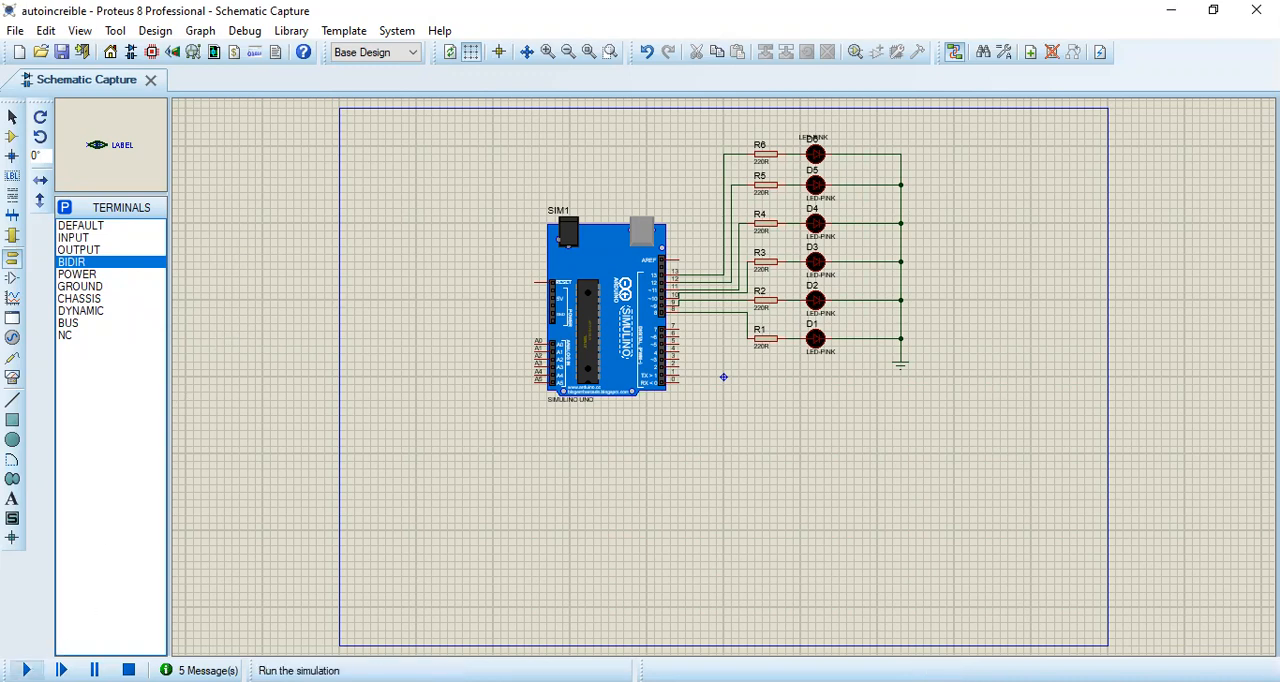
Step: Run the simulation of the existing six-LED Arduino circuit and stop it
left_click(27, 670)
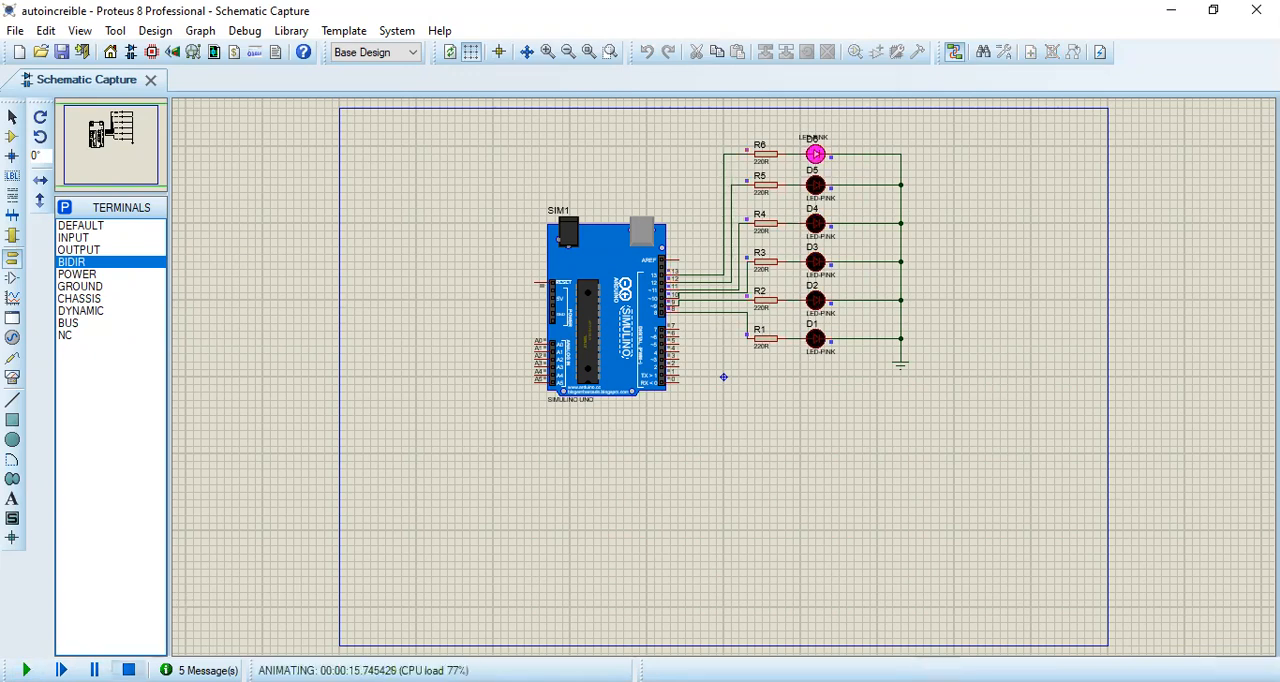
left_click(128, 669)
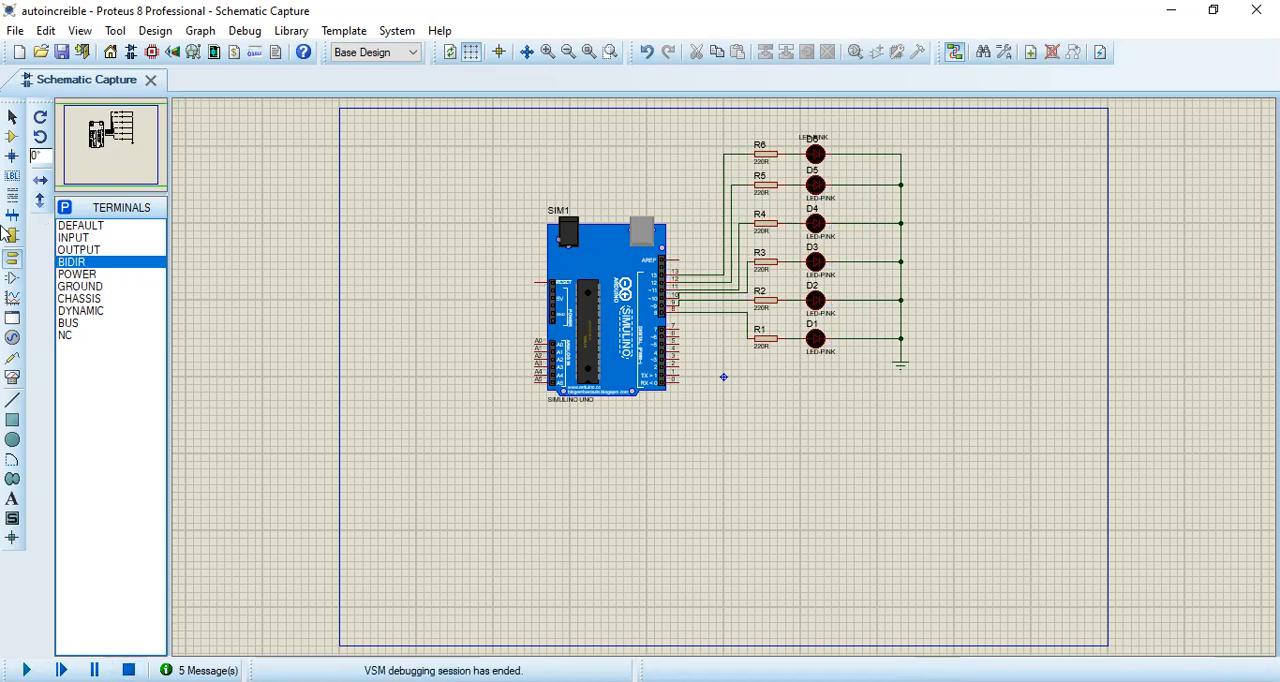
Step: Place a second SIMULINO UNO board directly below the existing one
left_click(12, 137)
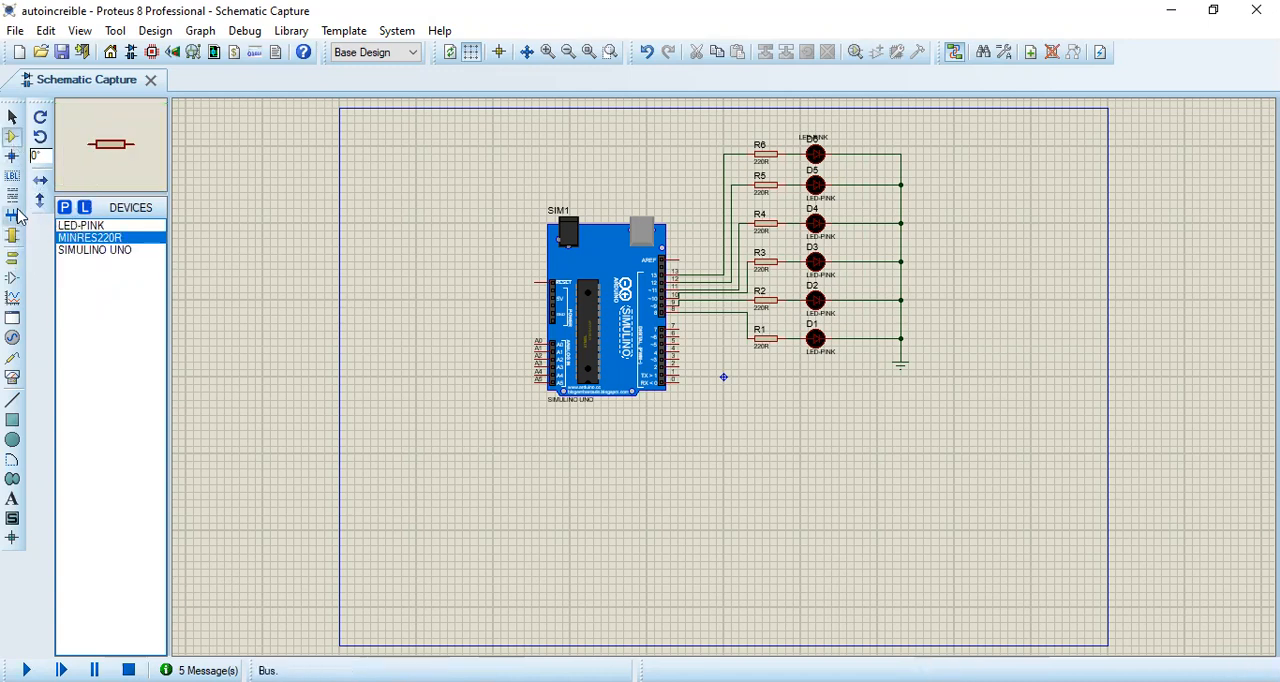
left_click(12, 117)
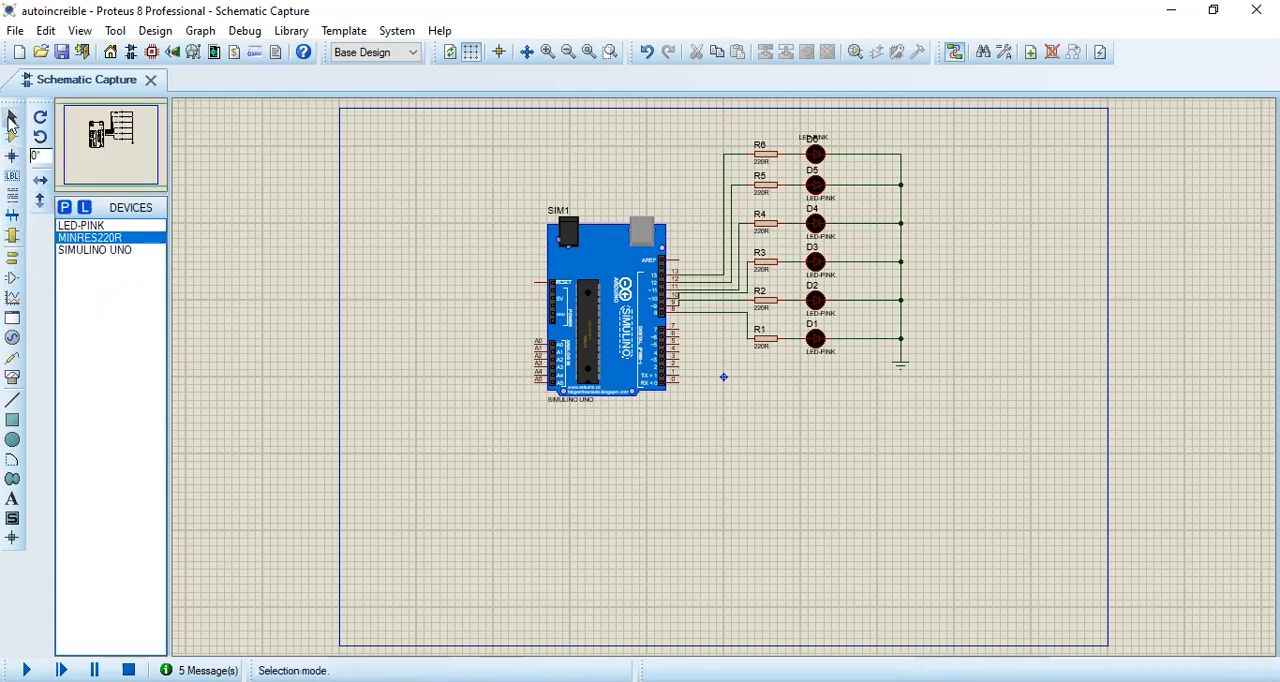
left_click(88, 251)
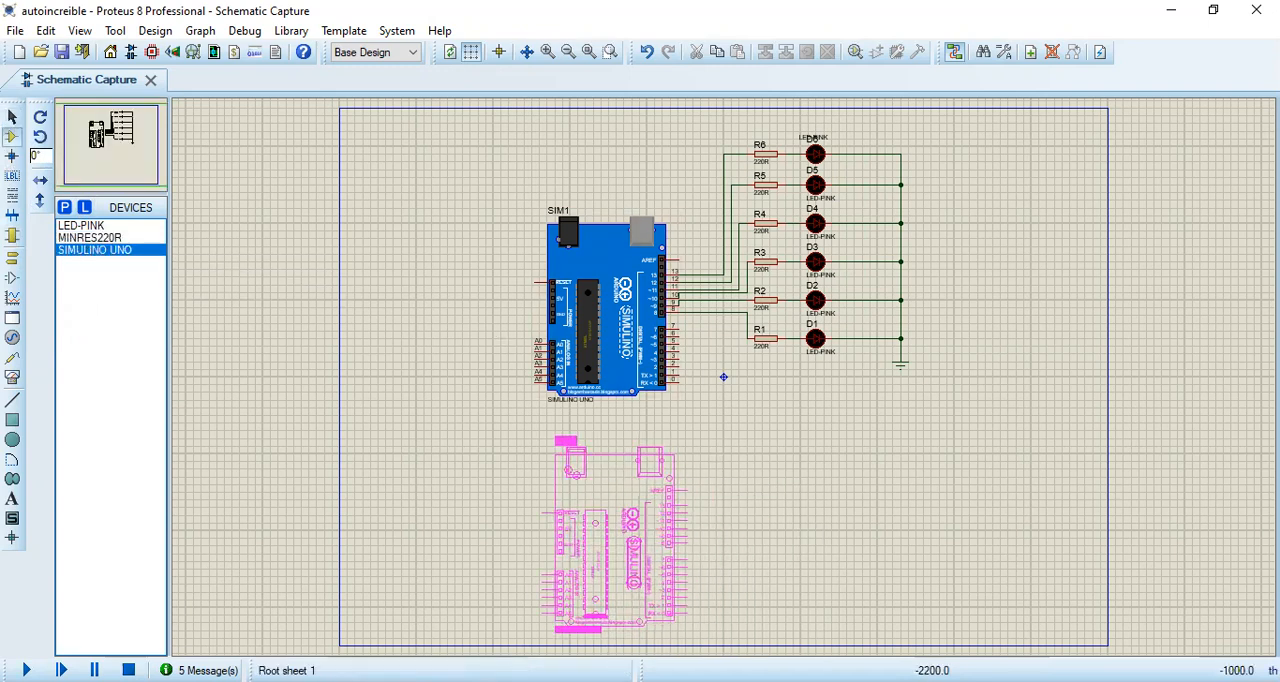
left_click(549, 457)
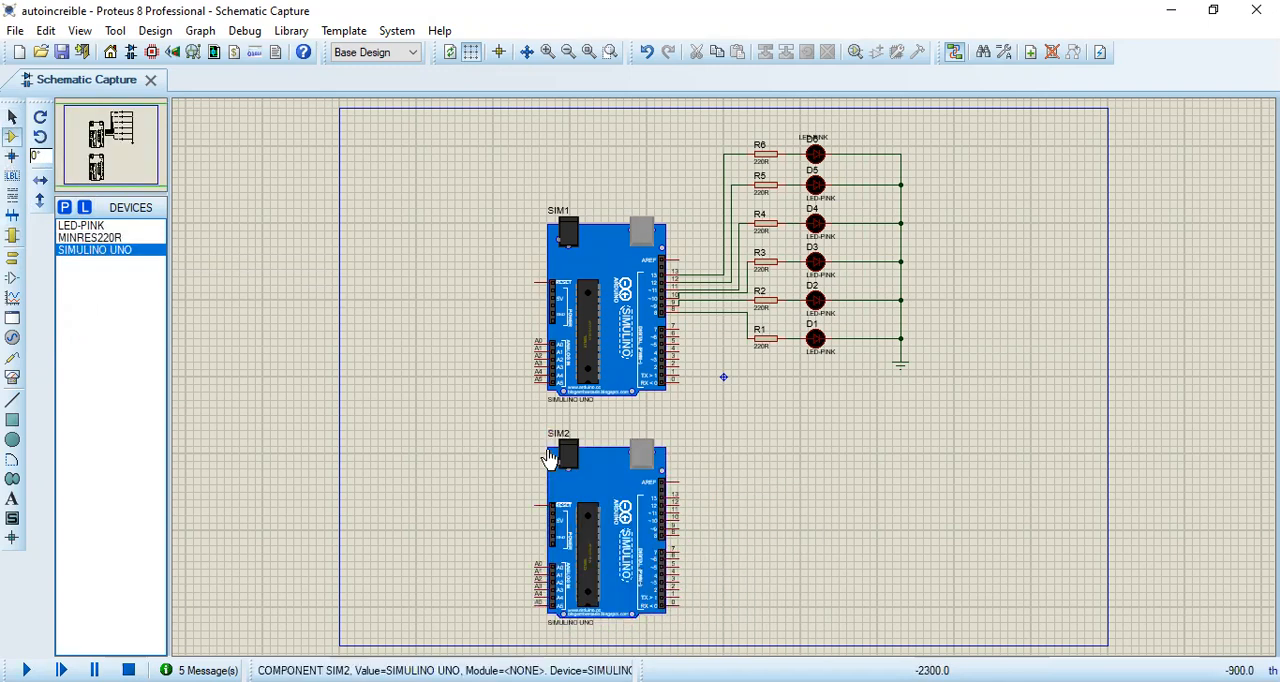
Step: Place six LED-PINK components, rotated to 90°, in a vertical column to the right of the second board
left_click(80, 226)
left_click(40, 137)
left_click(840, 444)
left_click(823, 468)
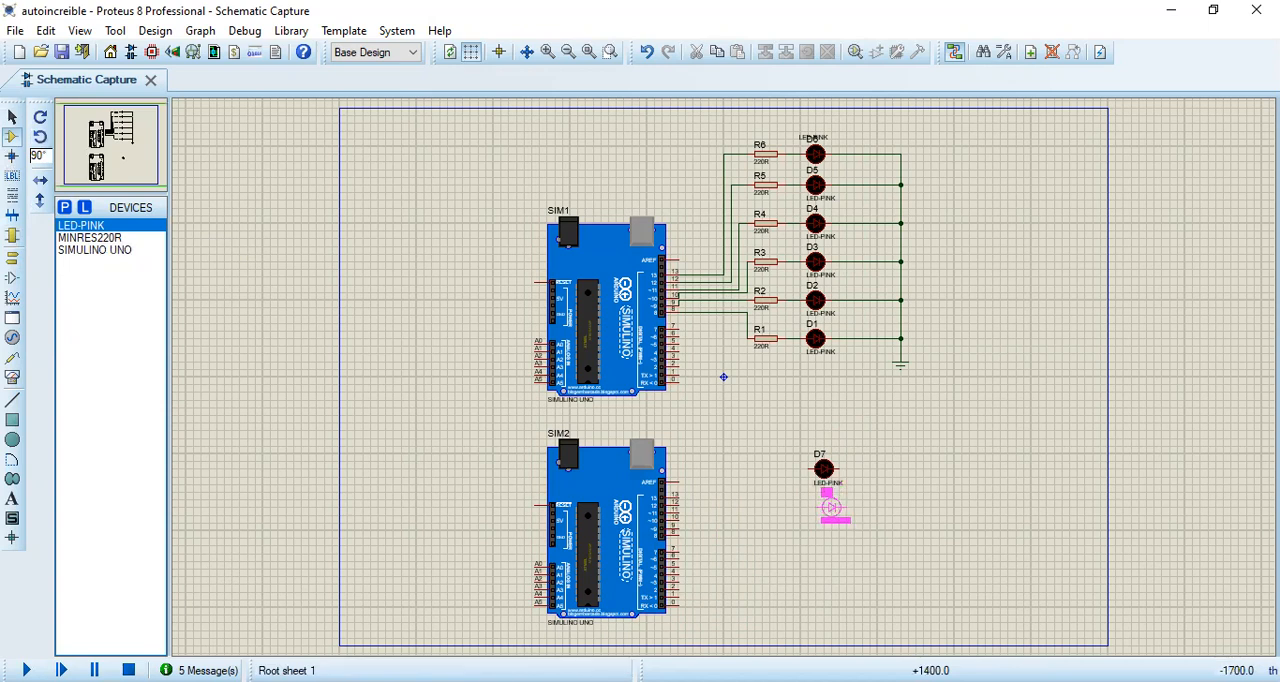
left_click(816, 508)
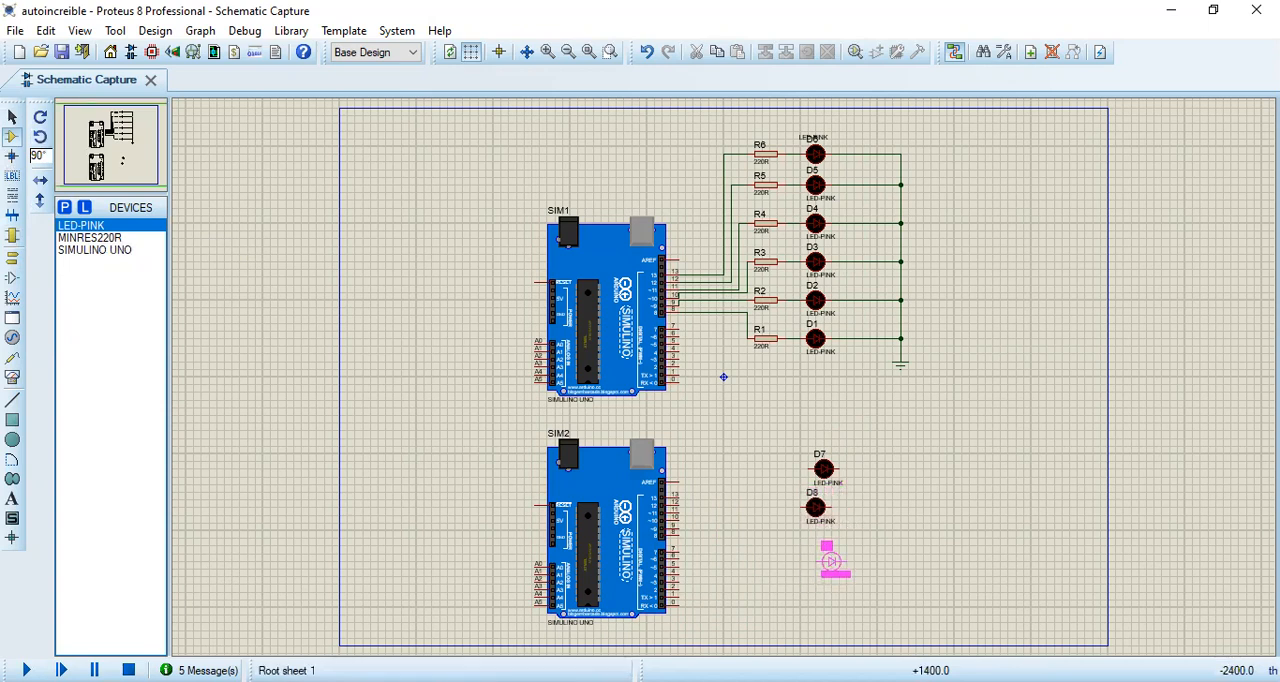
left_click(824, 553)
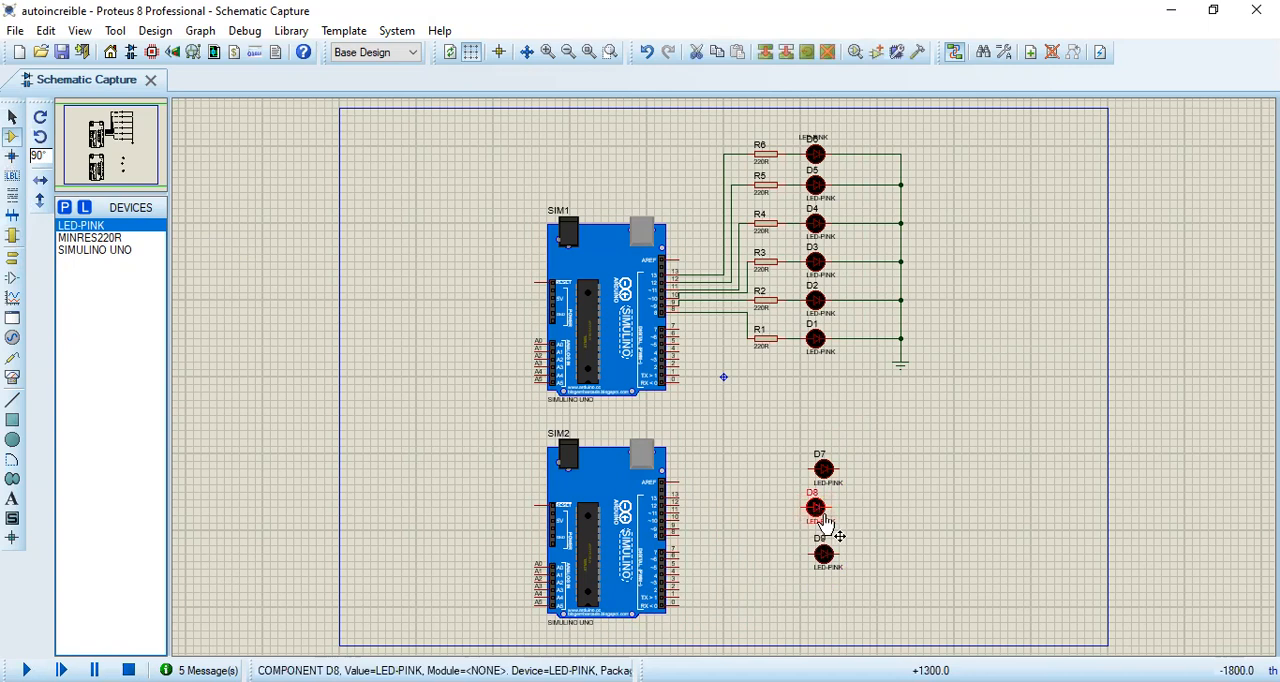
left_click(830, 600)
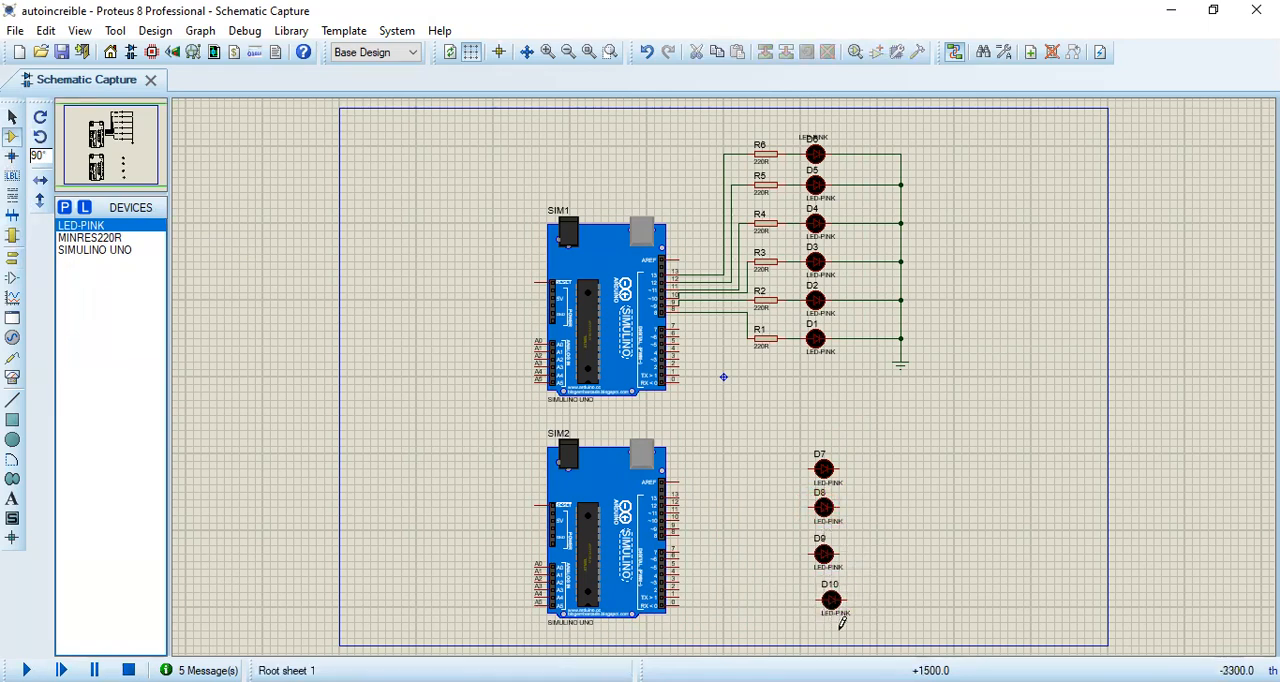
left_click(824, 638)
middle_click(896, 482)
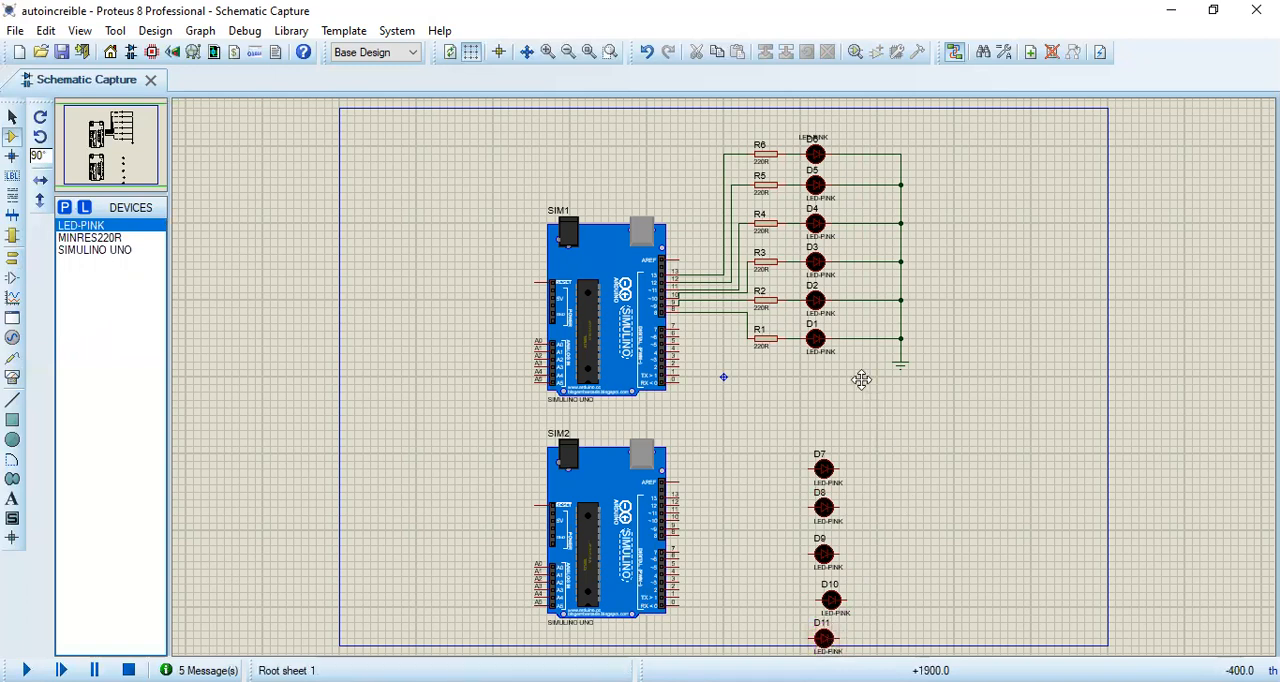
left_click(823, 268)
left_click(745, 198)
left_click(742, 208)
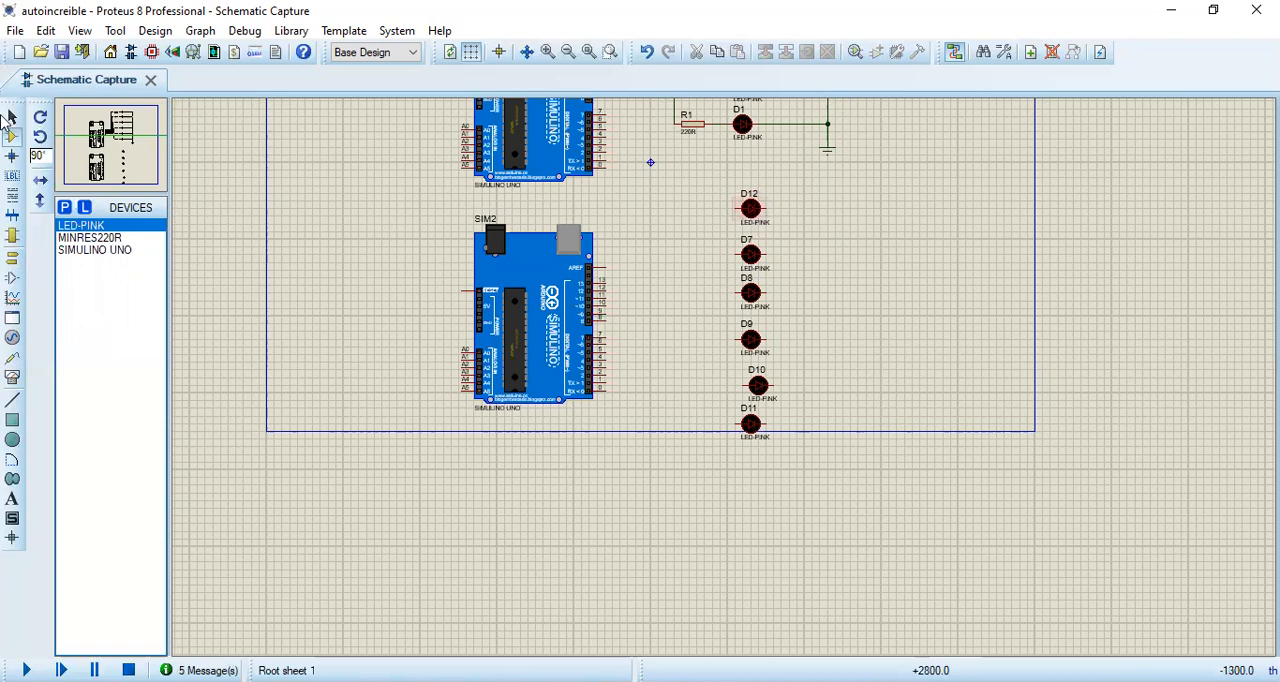
Step: Shift the column of six new LEDs together slightly closer to the second board
left_click(12, 117)
left_click_drag(790, 185, 704, 477)
left_click_drag(753, 404, 737, 409)
left_click(913, 373)
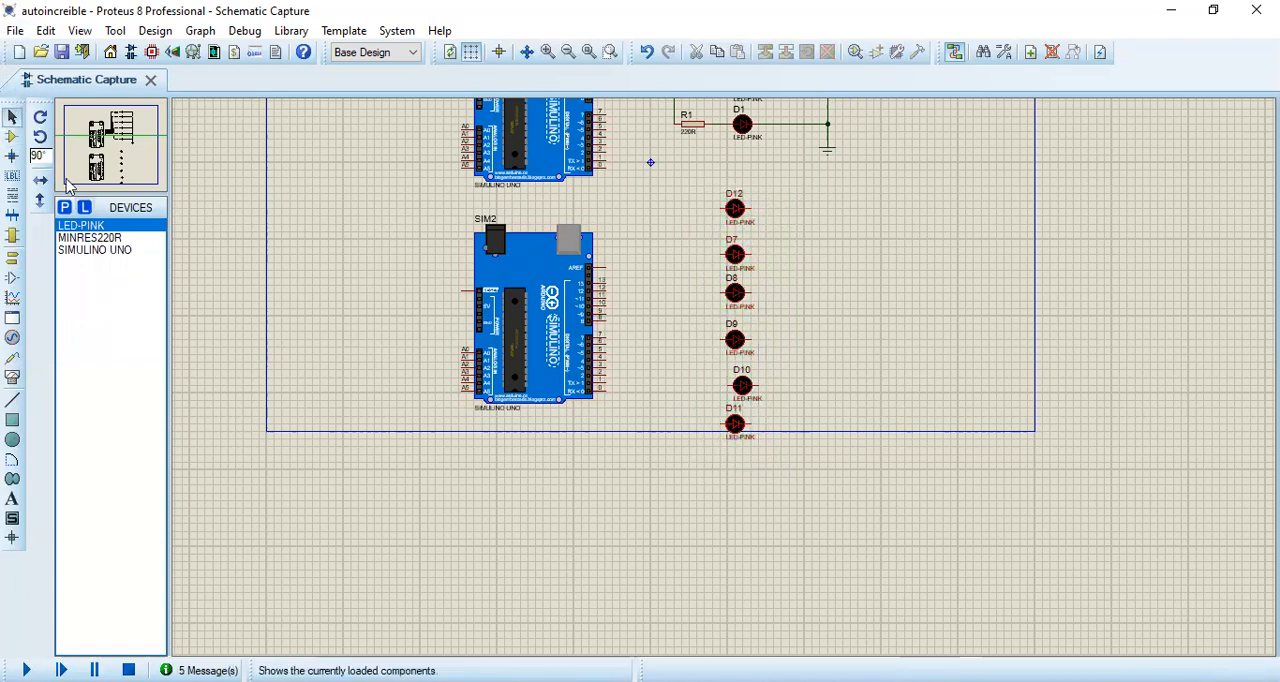
Step: Place six MINRES220R resistors at 0° rotation, one to the left of each new LED
left_click(92, 239)
middle_click(967, 262)
left_click(938, 330)
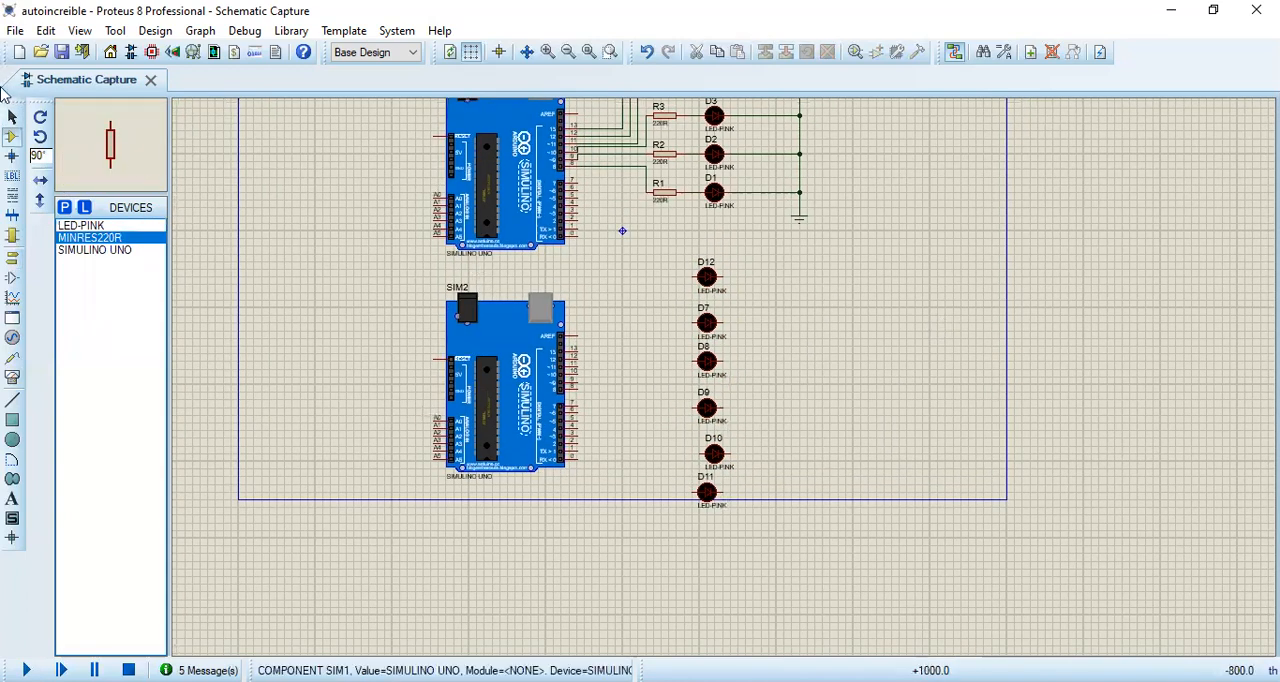
left_click(40, 136)
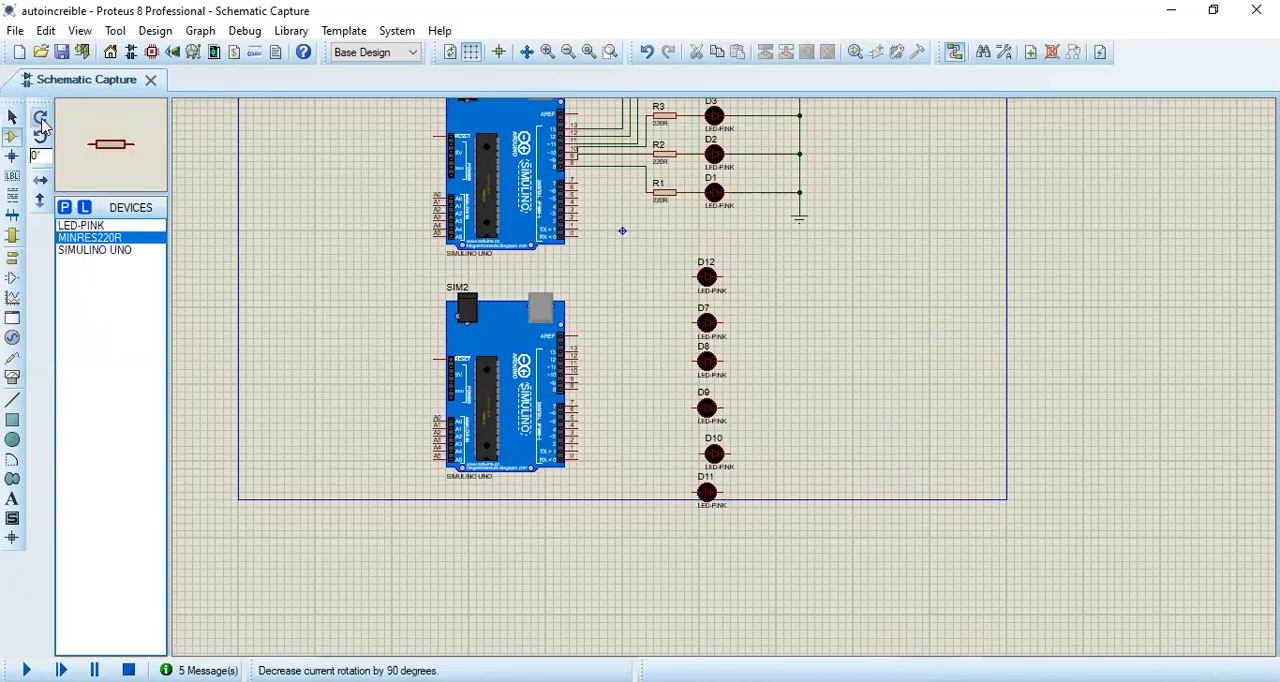
left_click(680, 262)
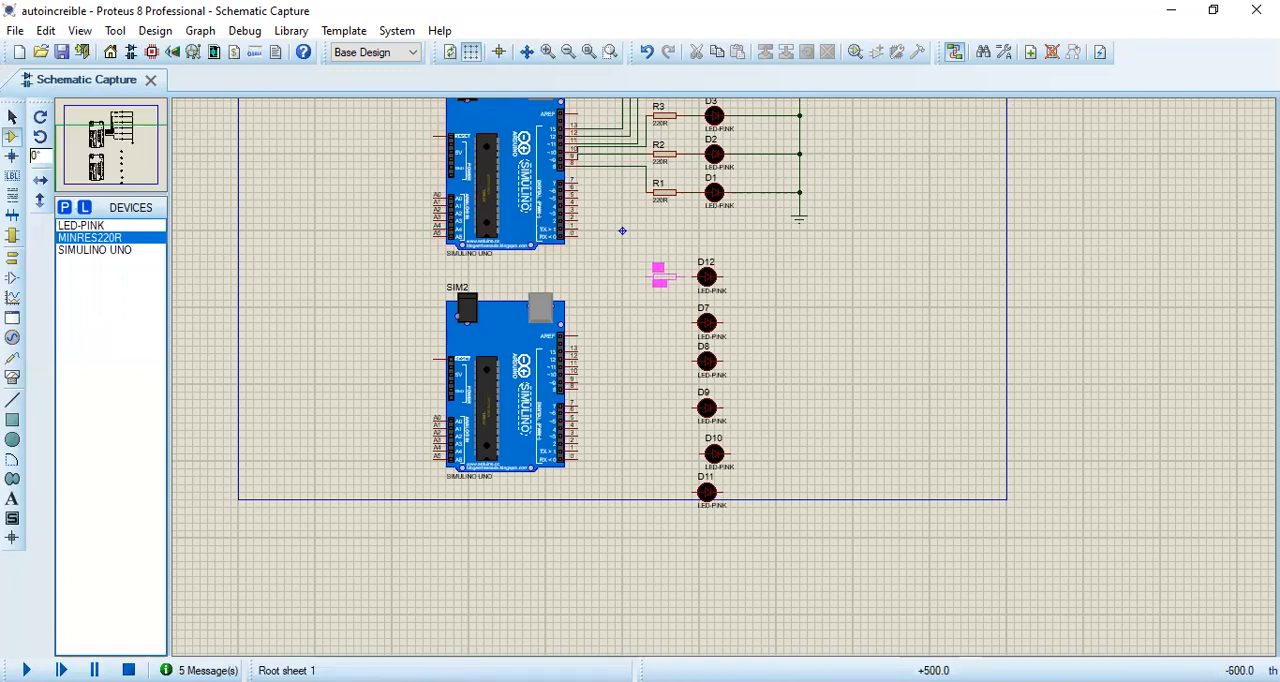
left_click(656, 288)
left_click(658, 318)
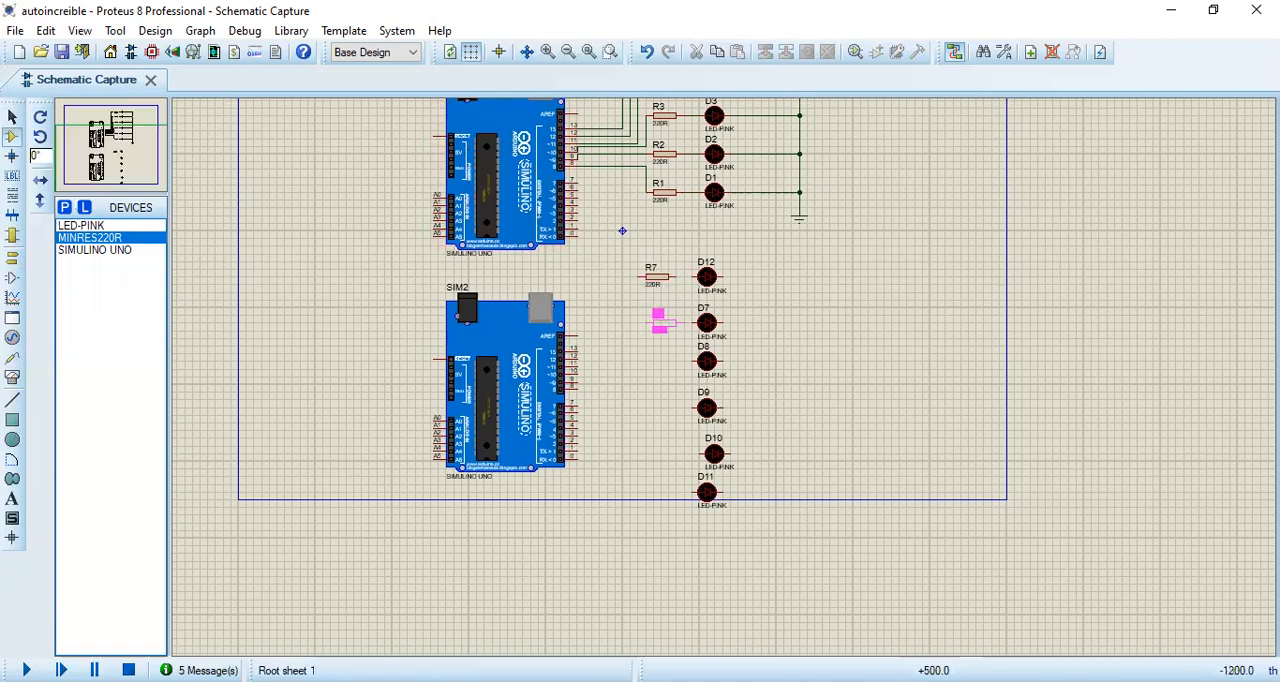
left_click(658, 322)
left_click(660, 350)
left_click(660, 362)
left_click(654, 400)
left_click(660, 408)
left_click(664, 440)
left_click(660, 454)
left_click(662, 482)
left_click(662, 494)
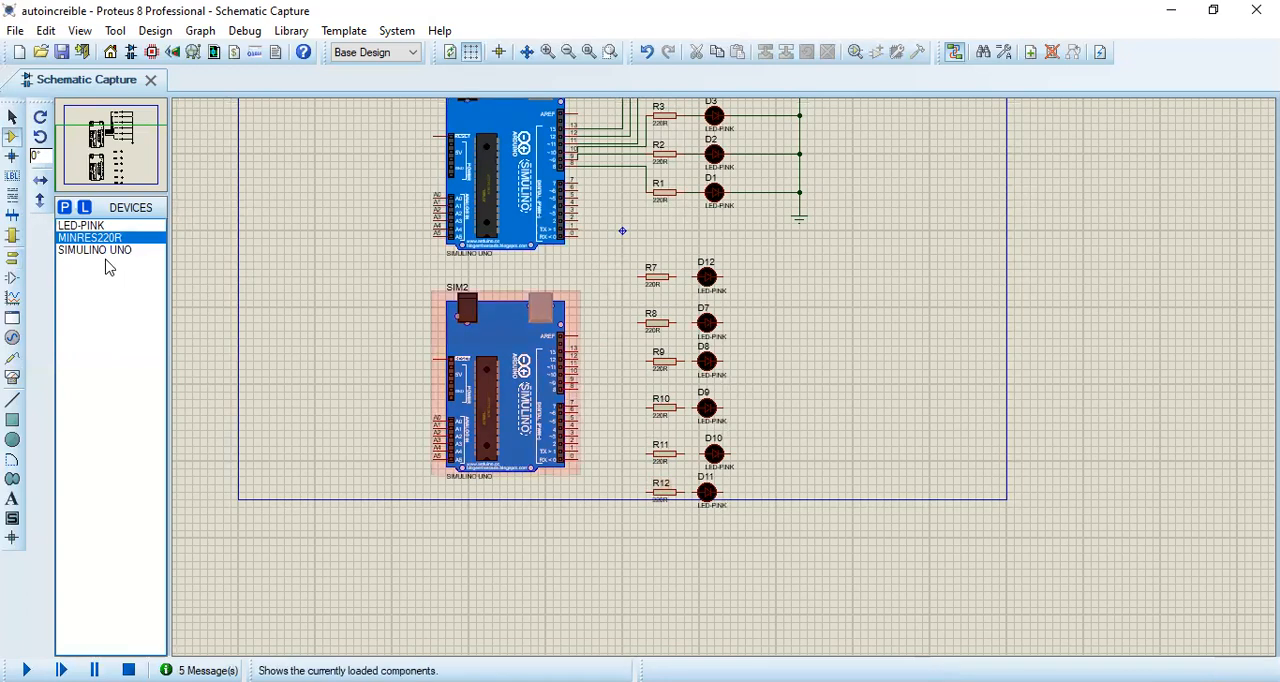
Step: Place a ground terminal below and to the right of the new LED column
left_click(17, 260)
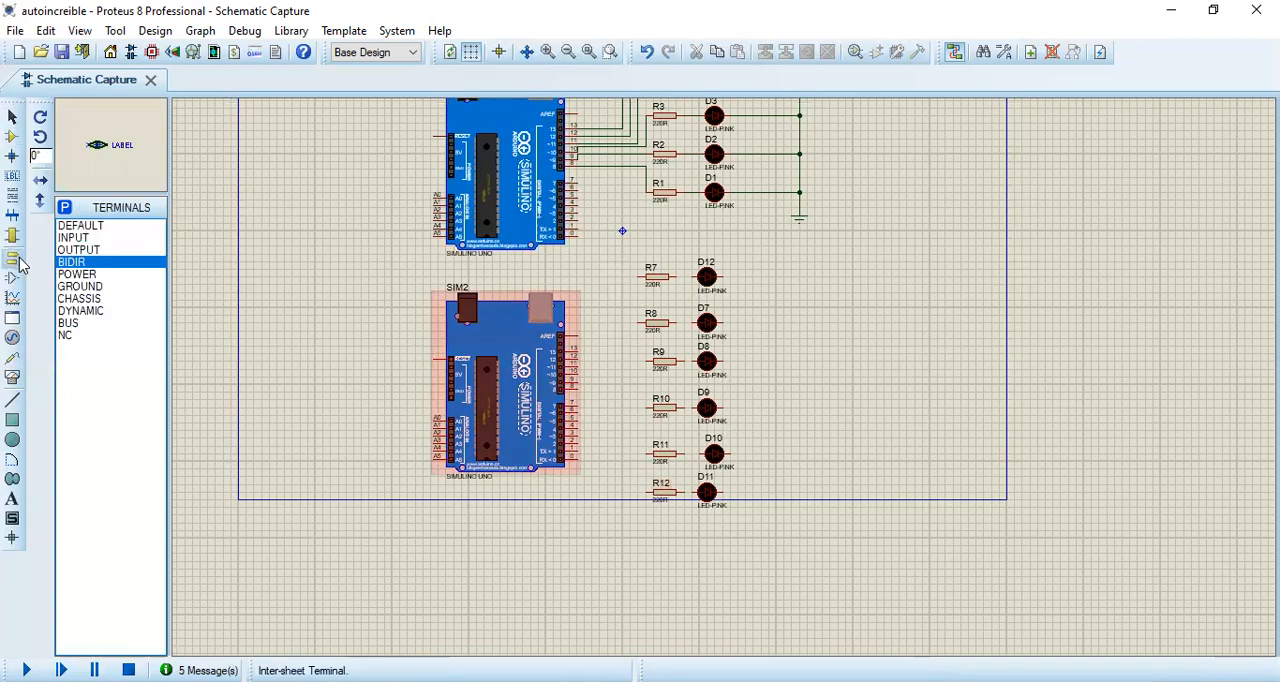
left_click(88, 287)
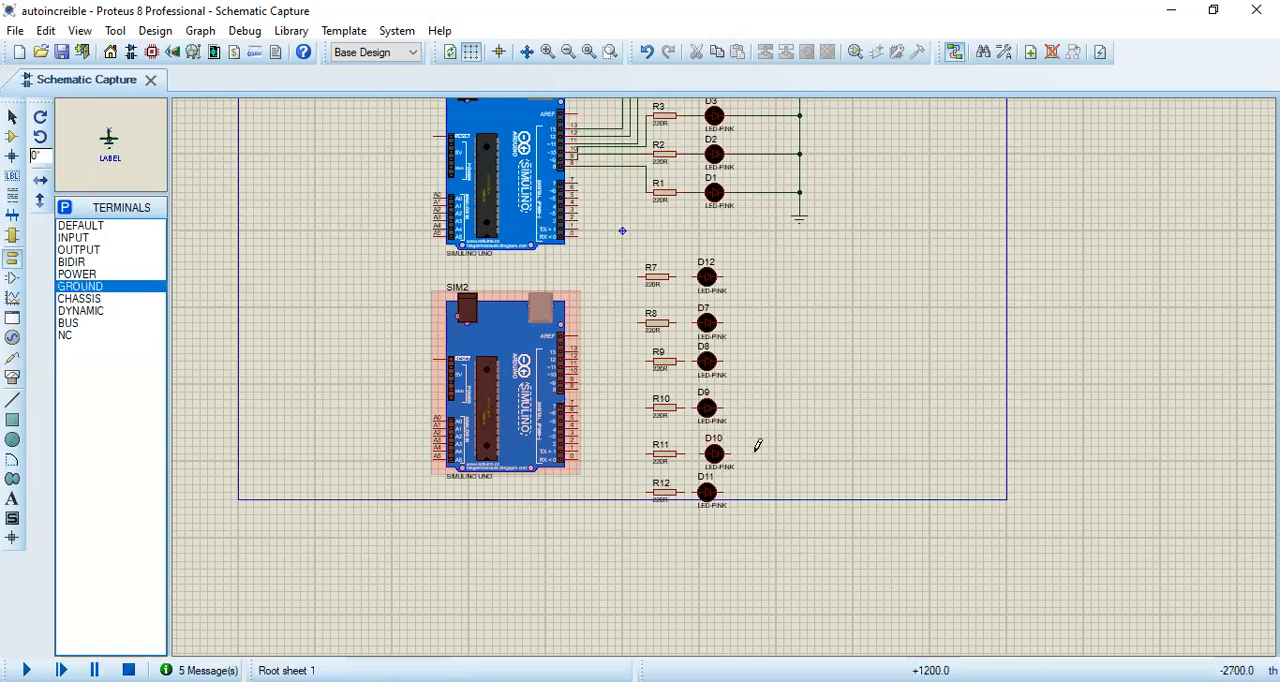
left_click(814, 524)
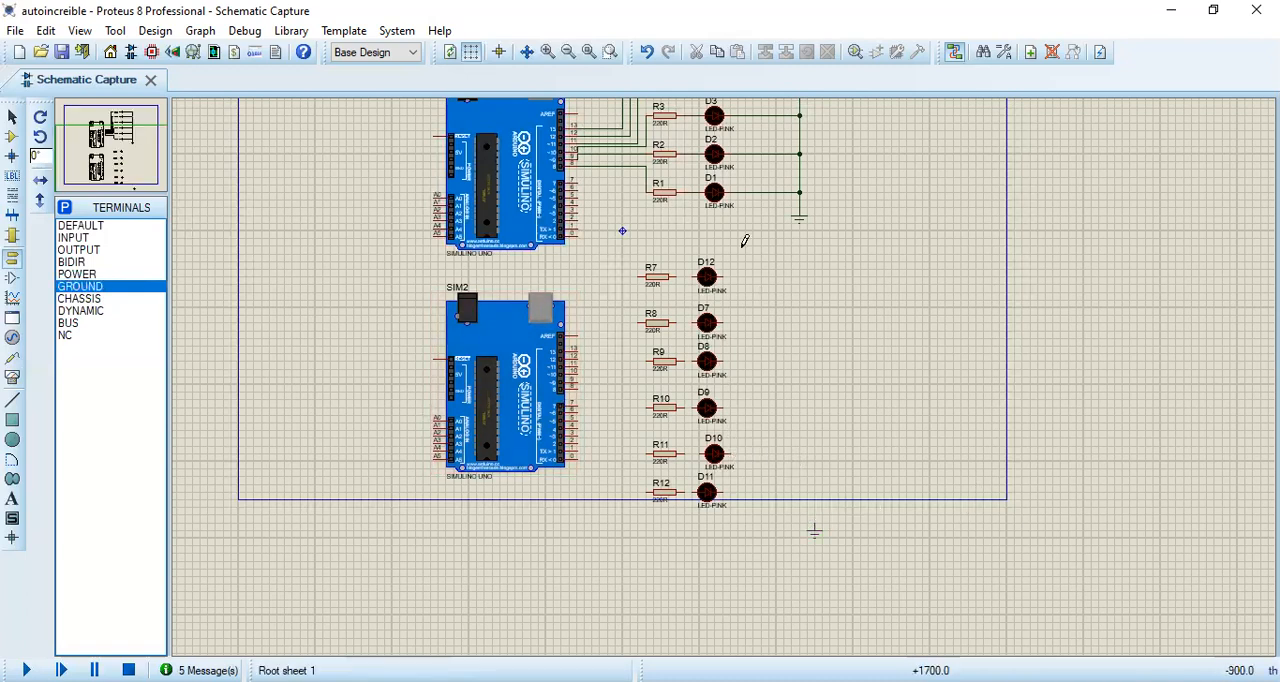
Step: Wire the right-hand pins of all six new LEDs to the new ground terminal through one common vertical line
left_click(724, 276)
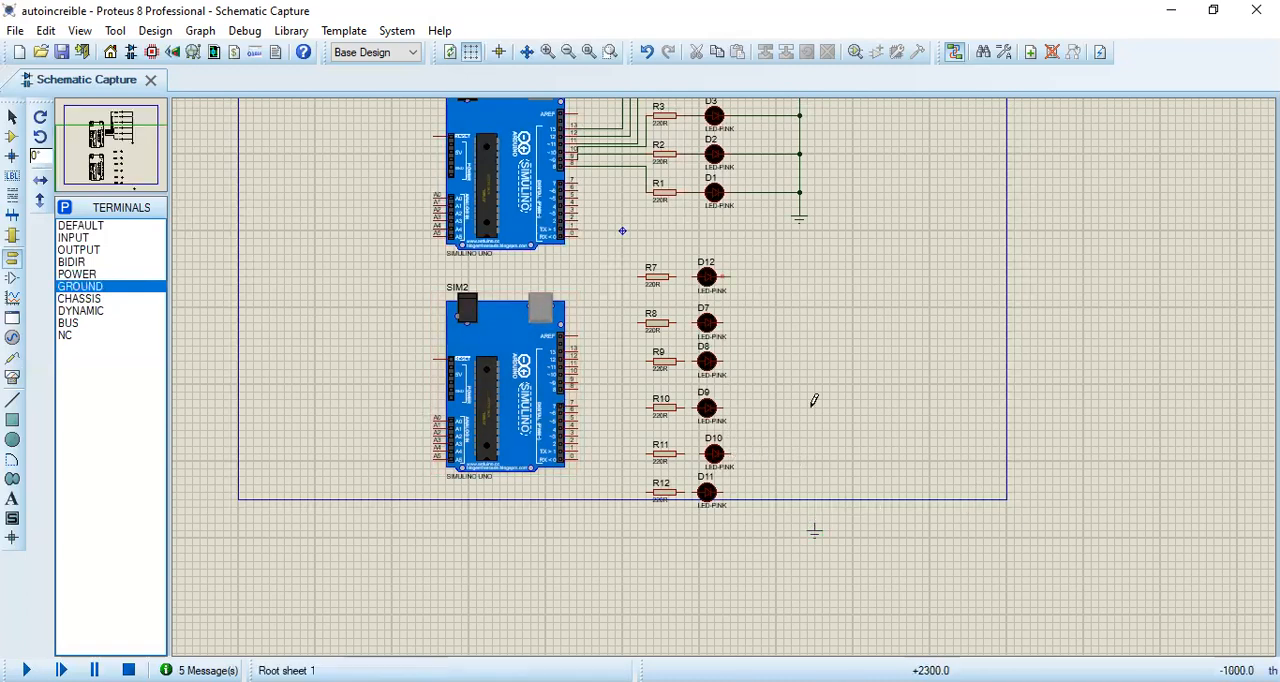
left_click(815, 518)
left_click(724, 491)
left_click(815, 491)
left_click(733, 453)
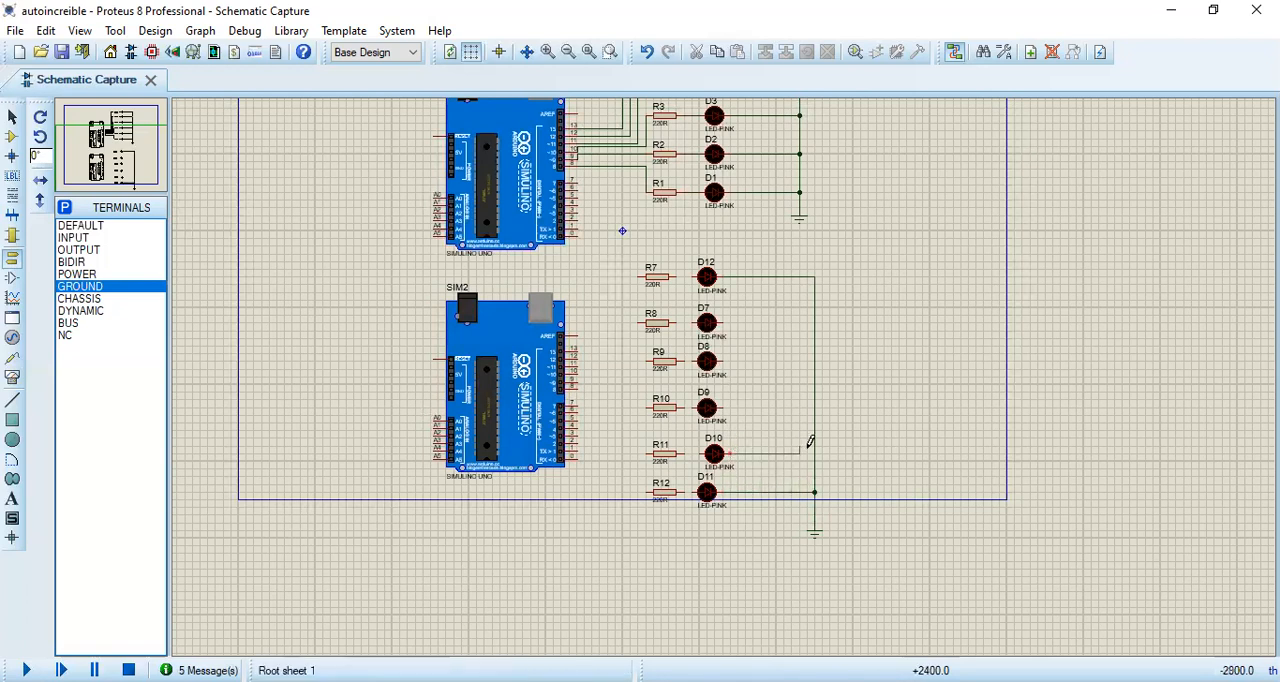
left_click(815, 446)
left_click(722, 407)
left_click(815, 407)
left_click(722, 361)
left_click(815, 360)
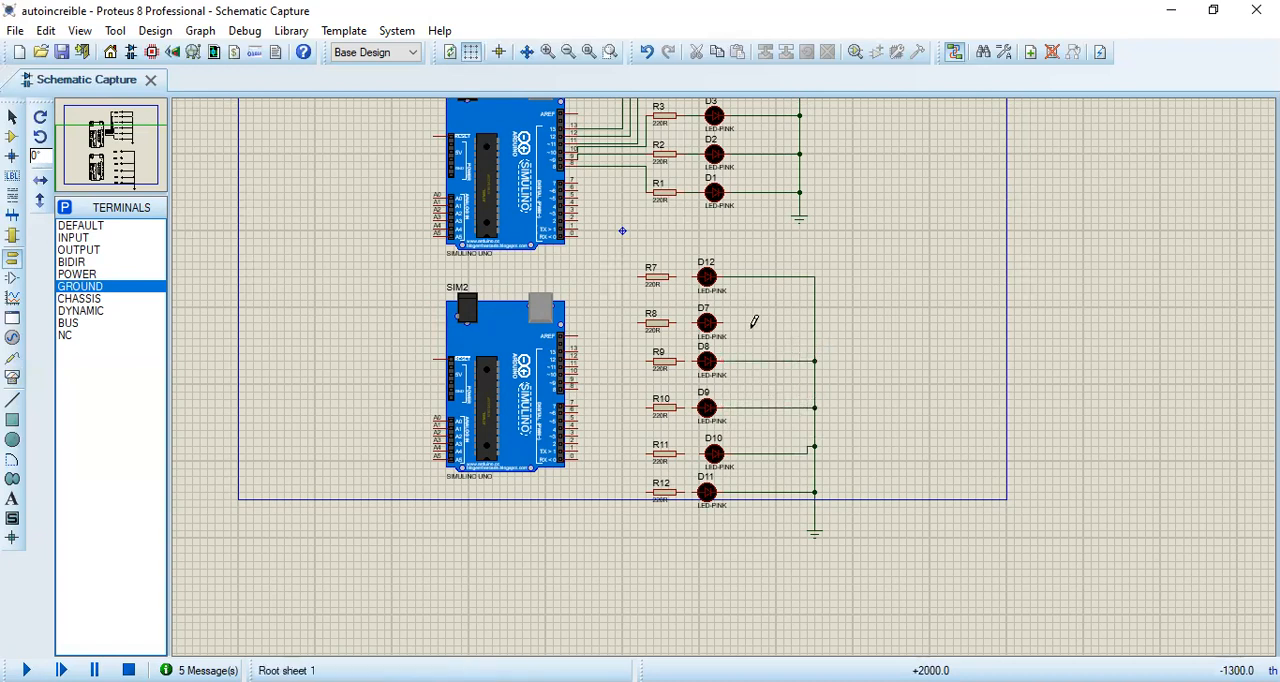
left_click(720, 322)
left_click(815, 322)
Step: Wire the right-hand pin of each resistor R7 to R12 to the left-hand pin of the LED beside it
scroll(734, 364, "up", 1)
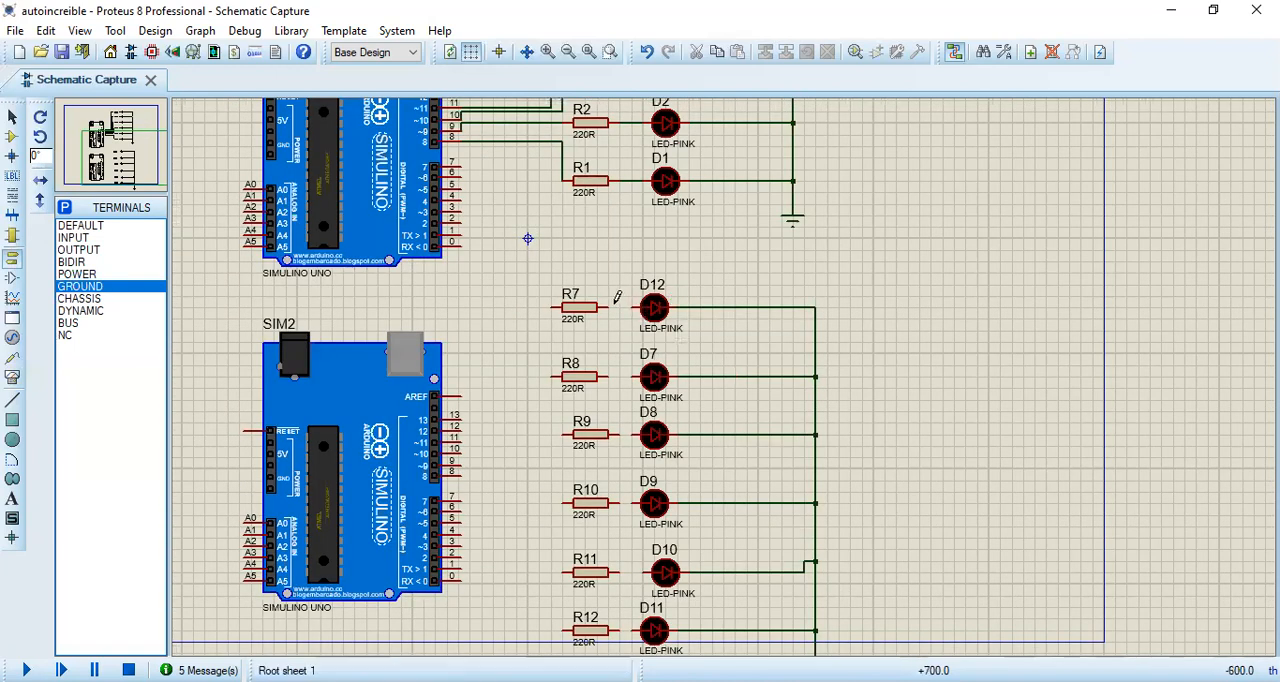
left_click(632, 307)
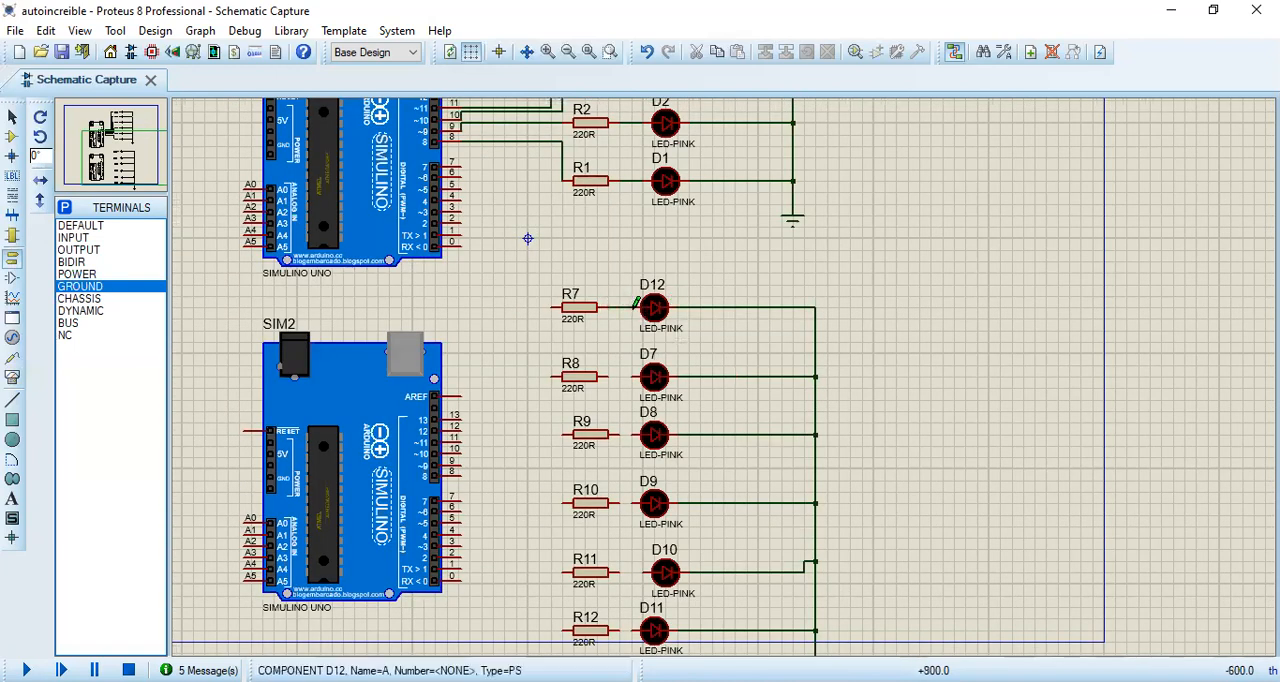
left_click(608, 376)
left_click(632, 372)
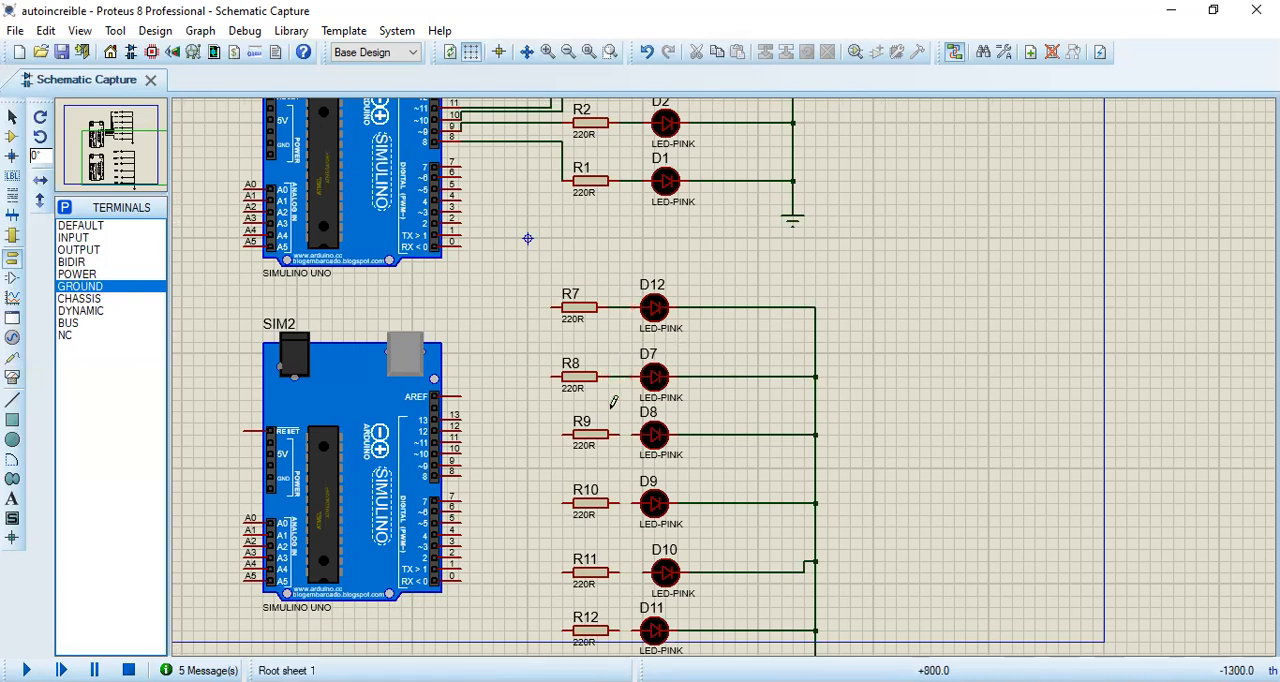
left_click(619, 434)
left_click(634, 435)
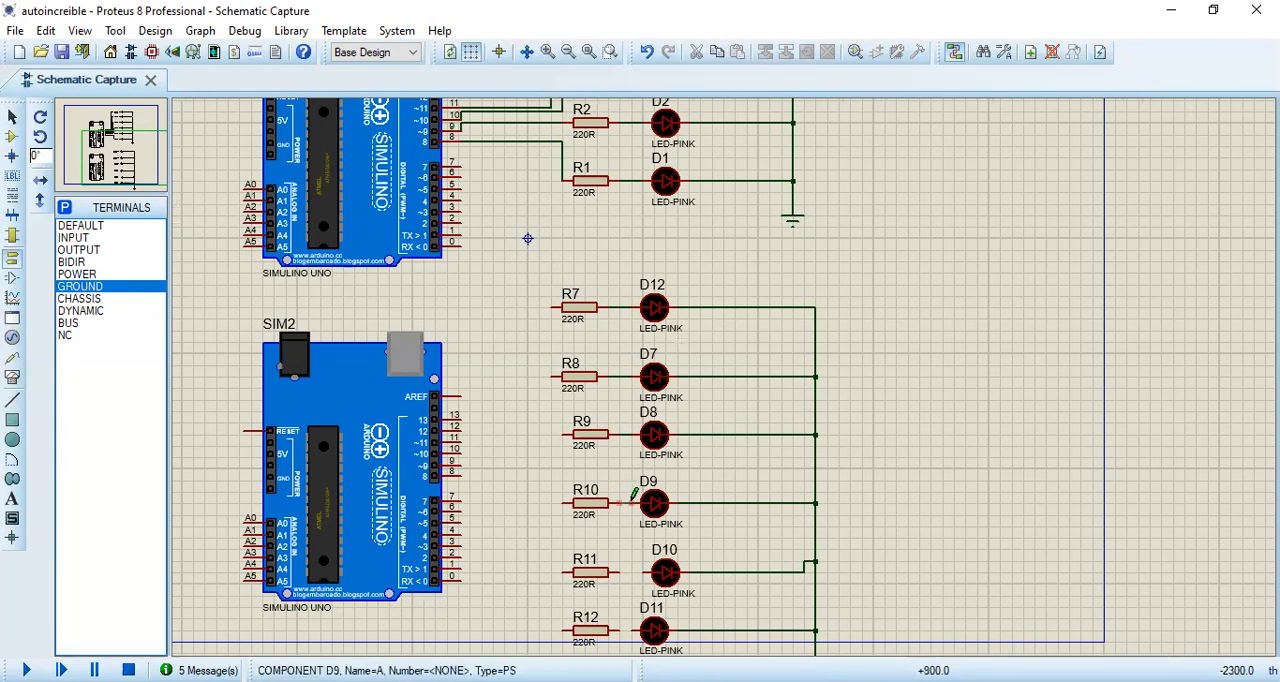
middle_click(633, 520)
left_click(618, 356)
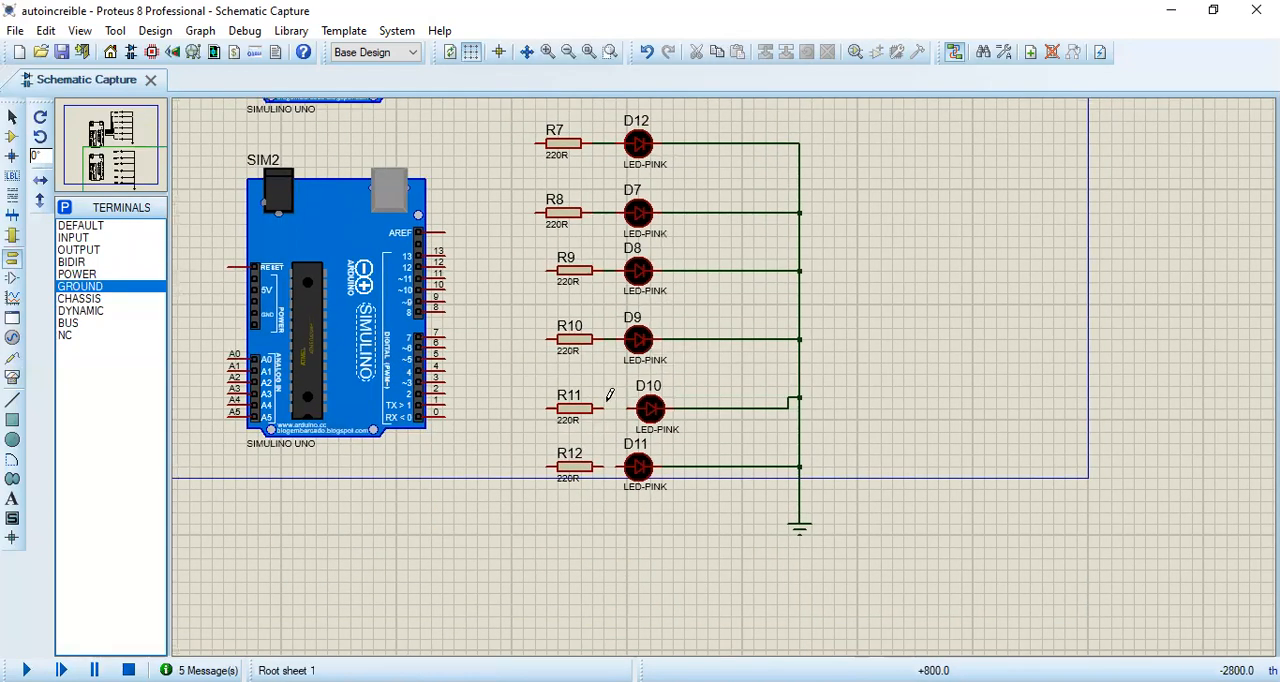
left_click(600, 465)
left_click(614, 461)
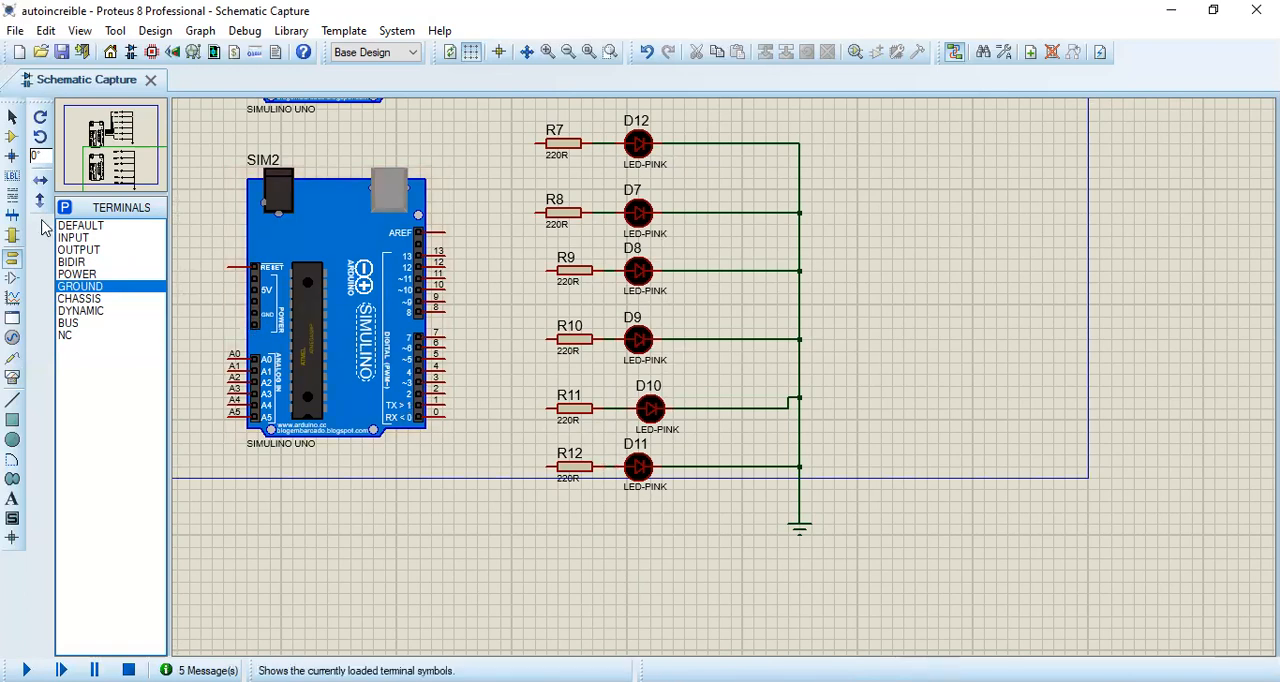
Step: Place six BIDIR terminals rotated 180°, one to the left of each resistor from R12 up to R7
left_click(70, 263)
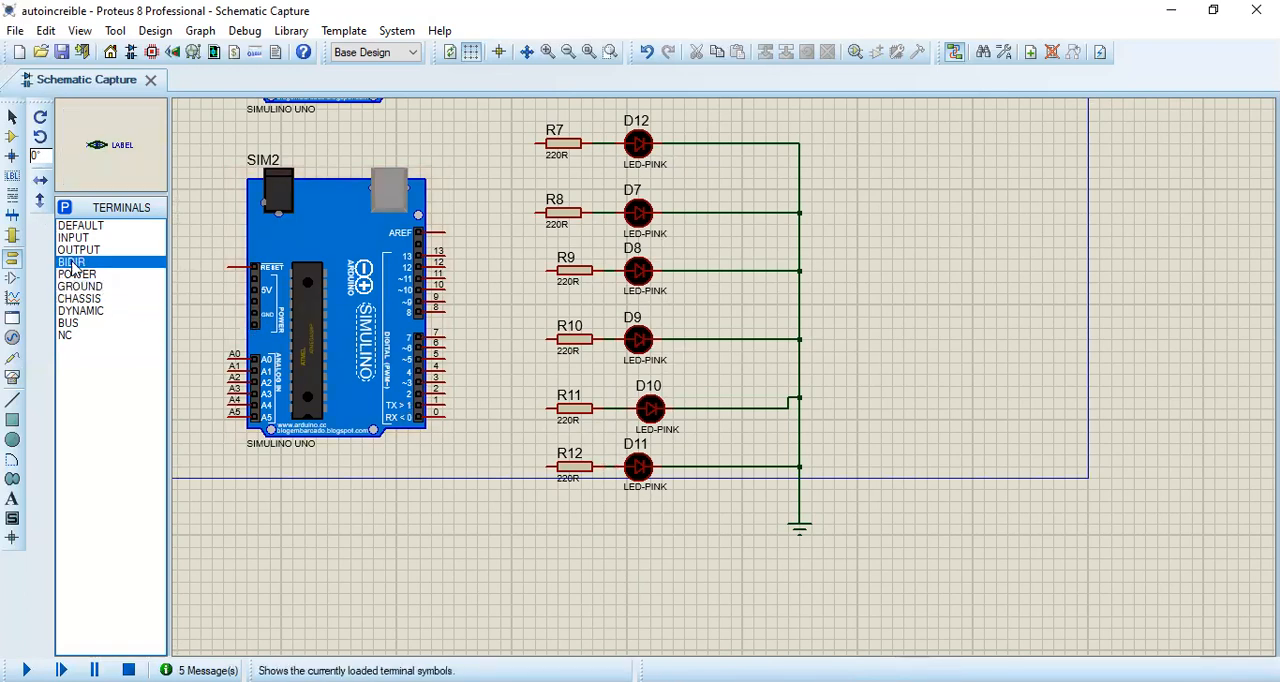
left_click(40, 117)
left_click(40, 117)
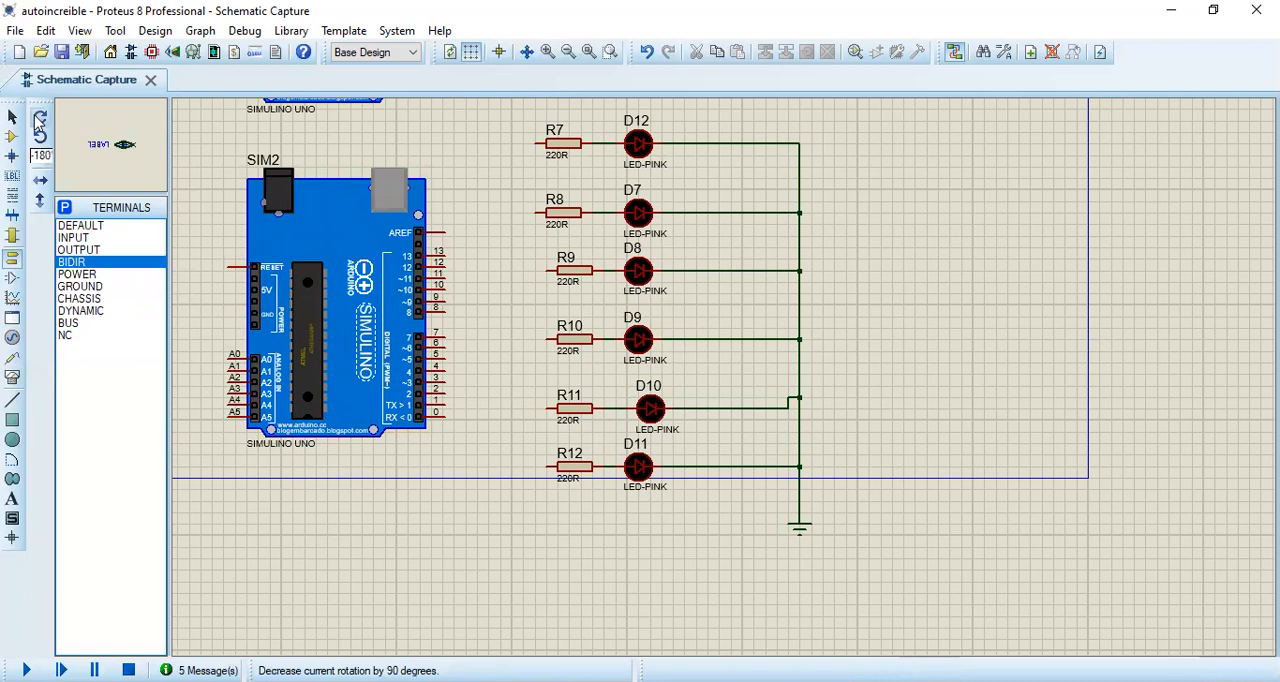
left_click(523, 467)
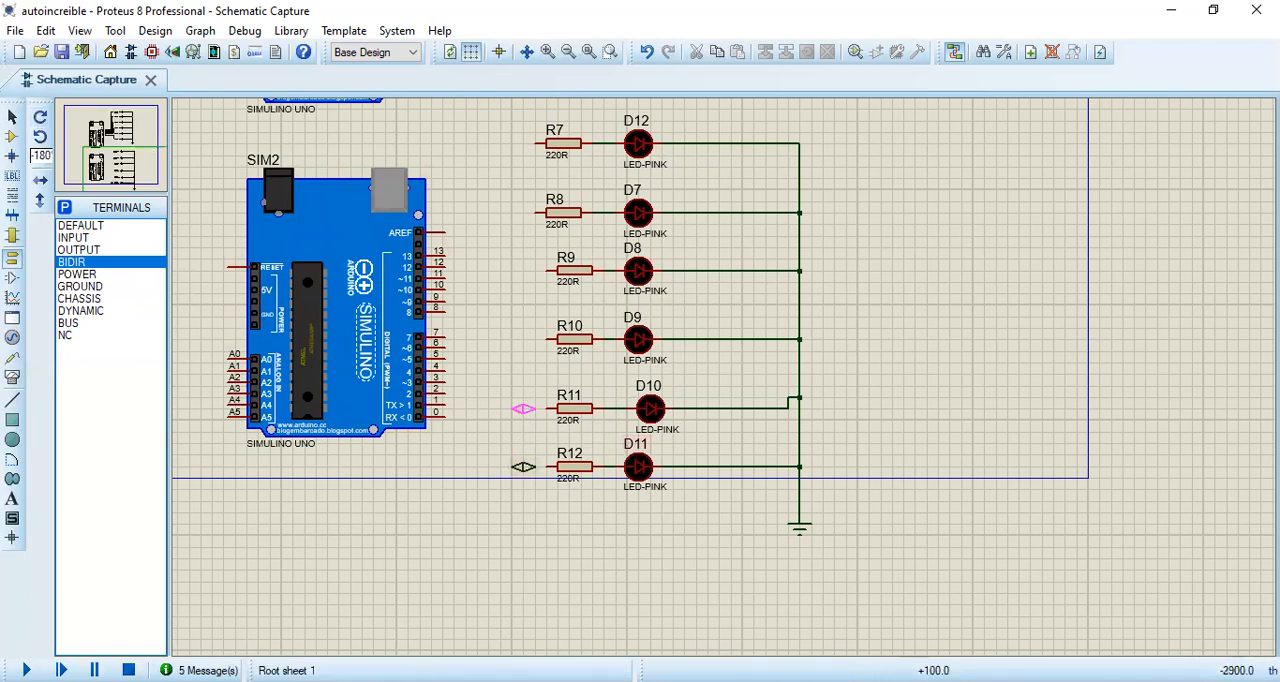
left_click(523, 408)
left_click(523, 340)
left_click(523, 270)
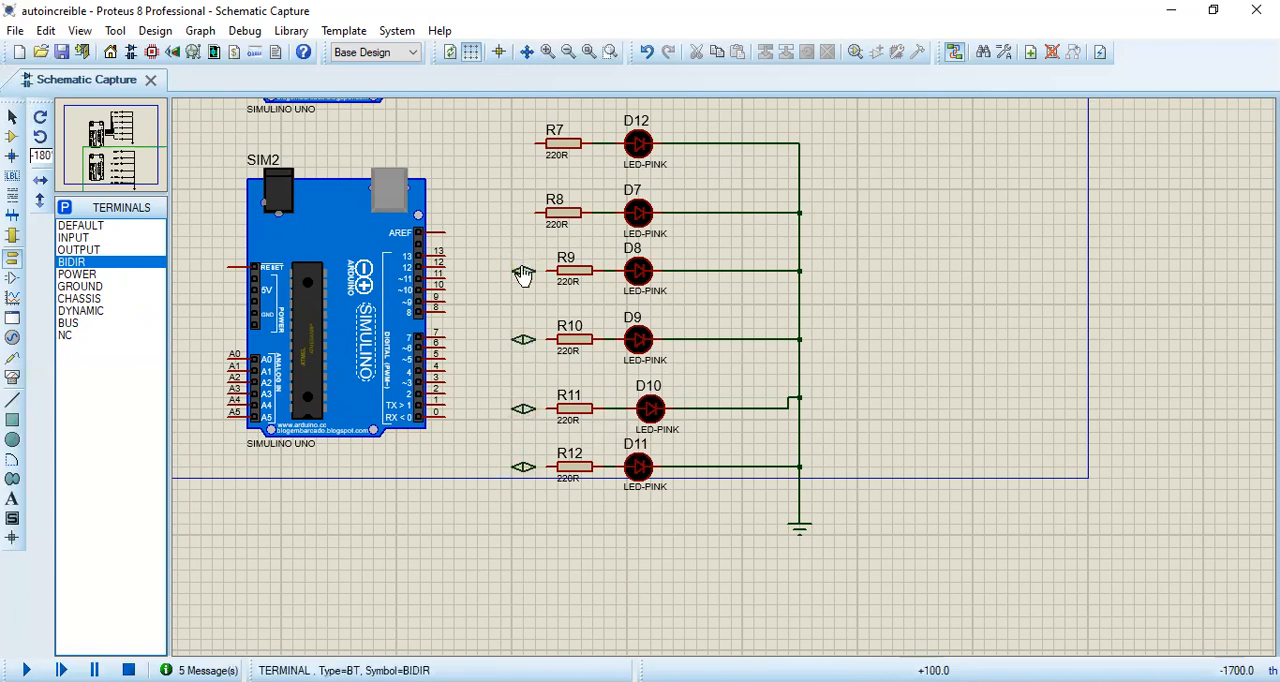
left_click(511, 213)
left_click(513, 143)
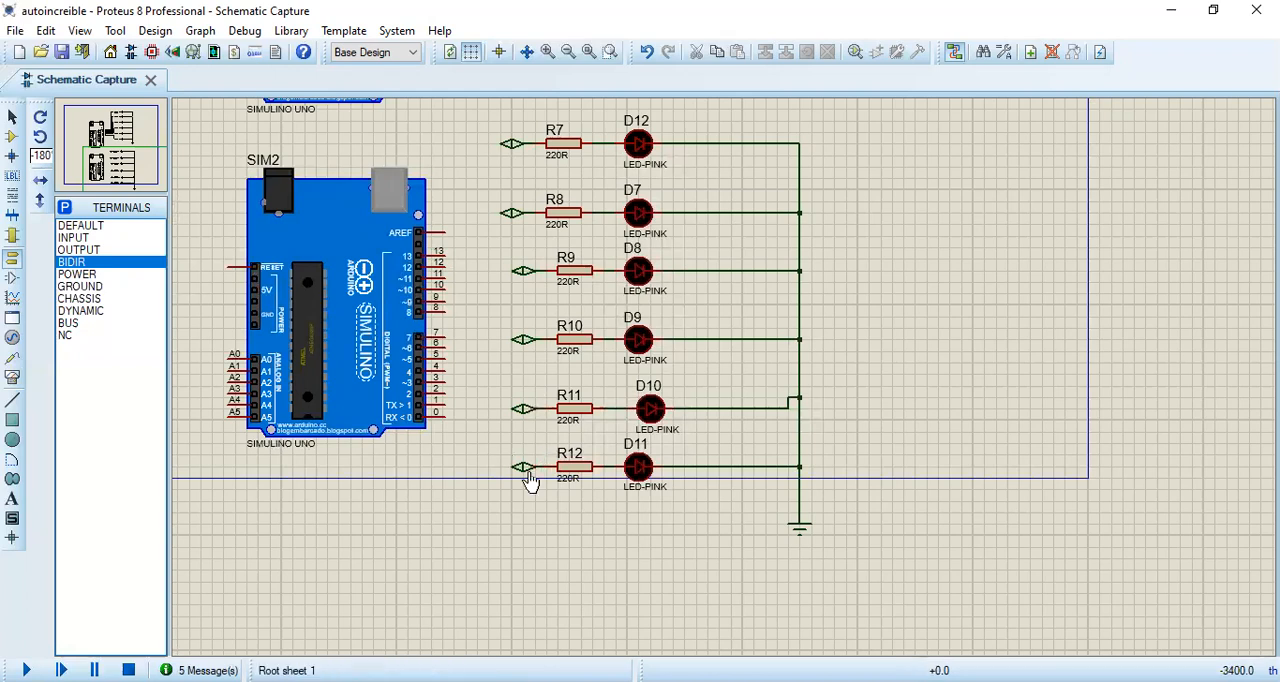
Step: Move the whole block of terminals, resistors, LEDs and ground about 1200 th right and 200 th up, away from SIM2
left_click_drag(880, 121, 442, 616)
left_click_drag(595, 537, 854, 417)
left_click(1121, 396)
Step: Place a column of six BIDIR terminals at 0° rotation just to the right of SIM2's digital pins 8 to 13
middle_click(578, 262)
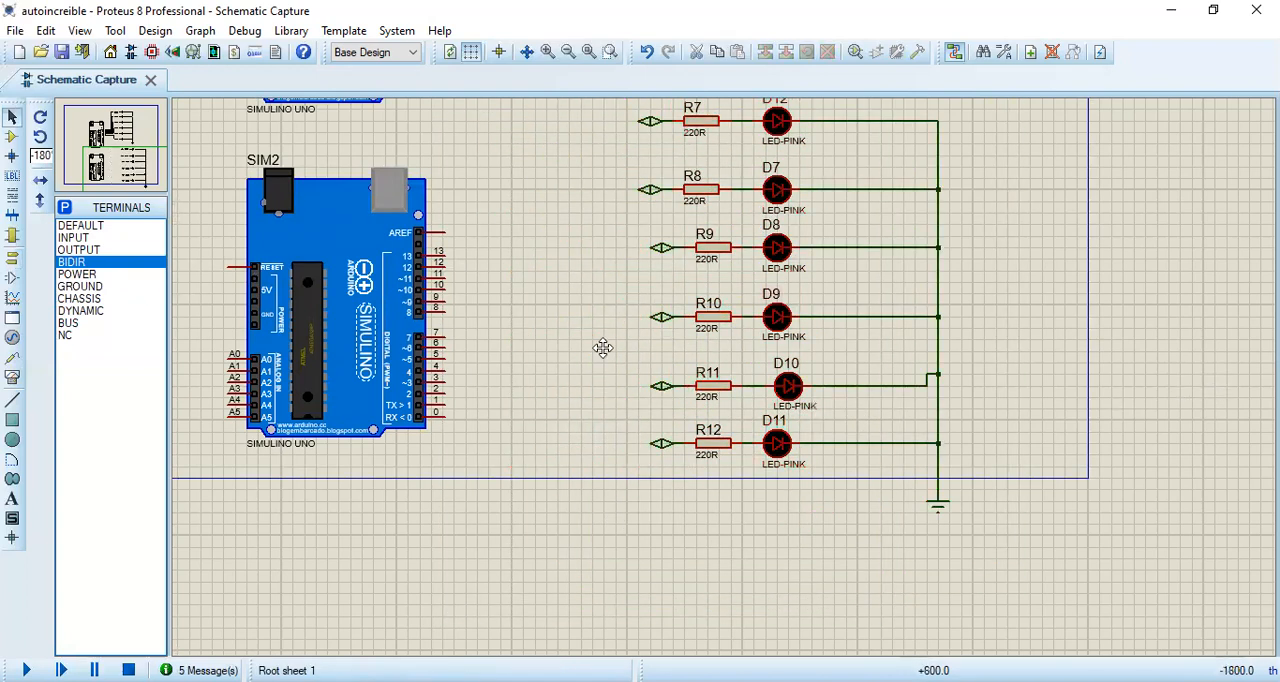
left_click(610, 366)
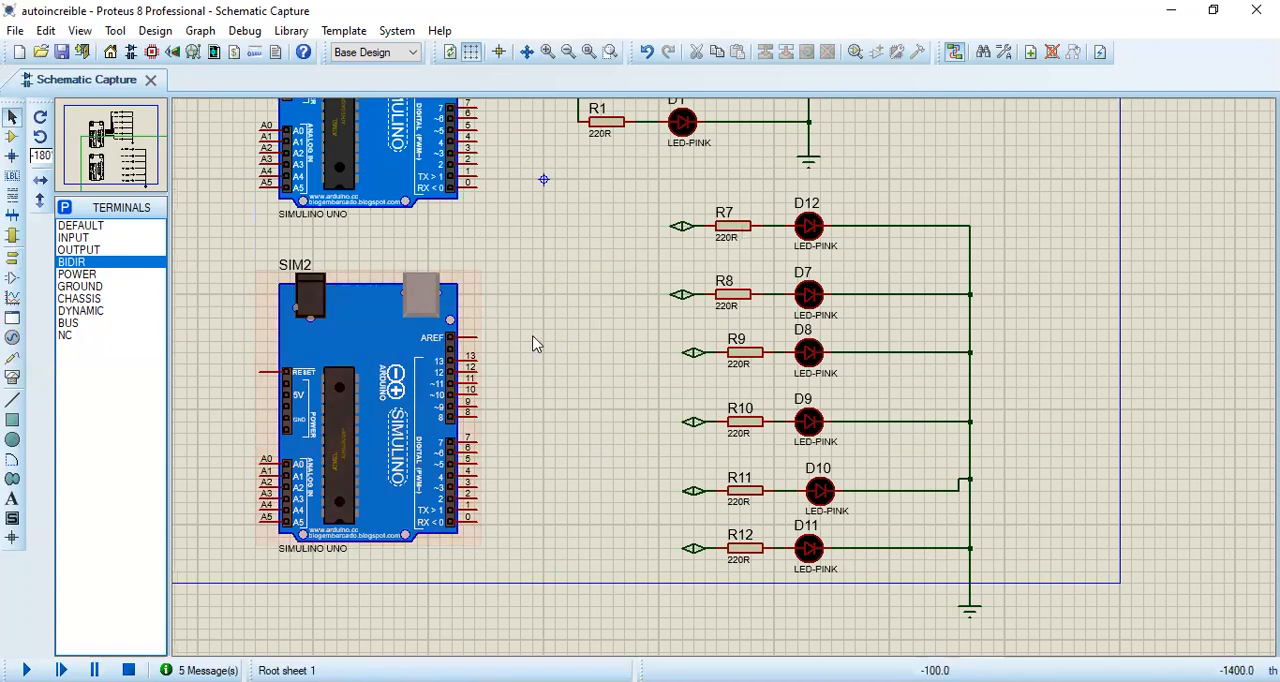
left_click(80, 264)
left_click(40, 117)
left_click(40, 117)
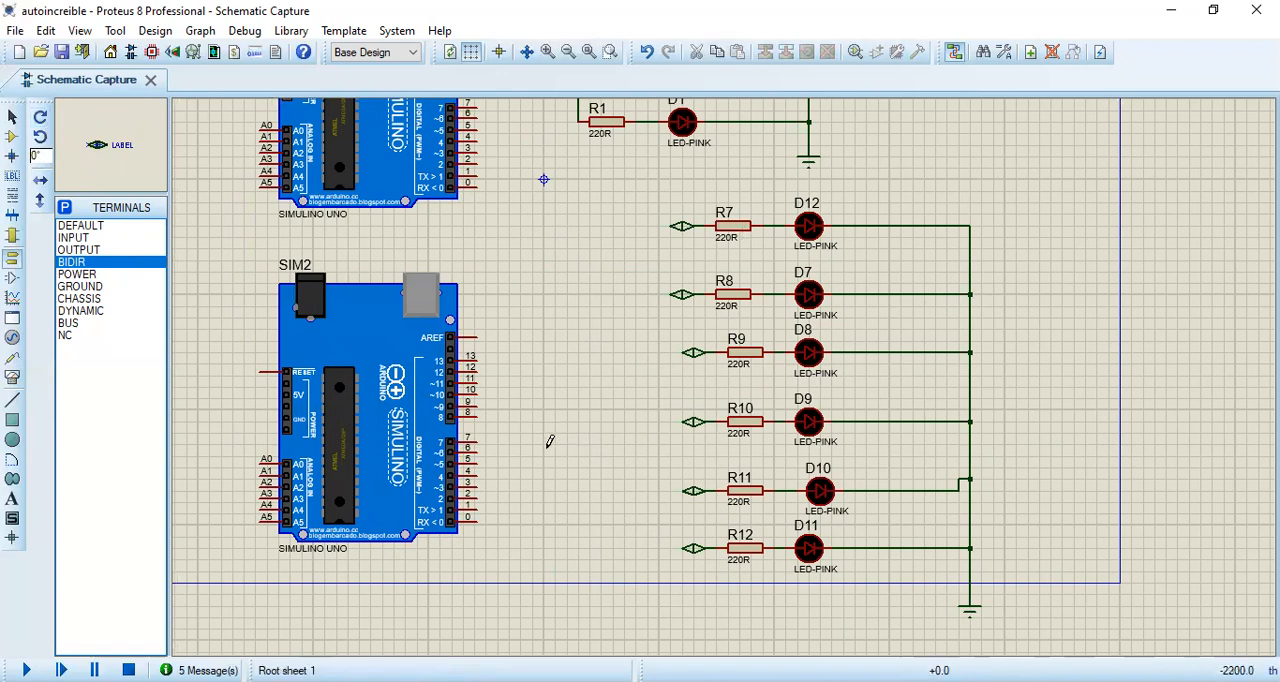
middle_click(602, 342)
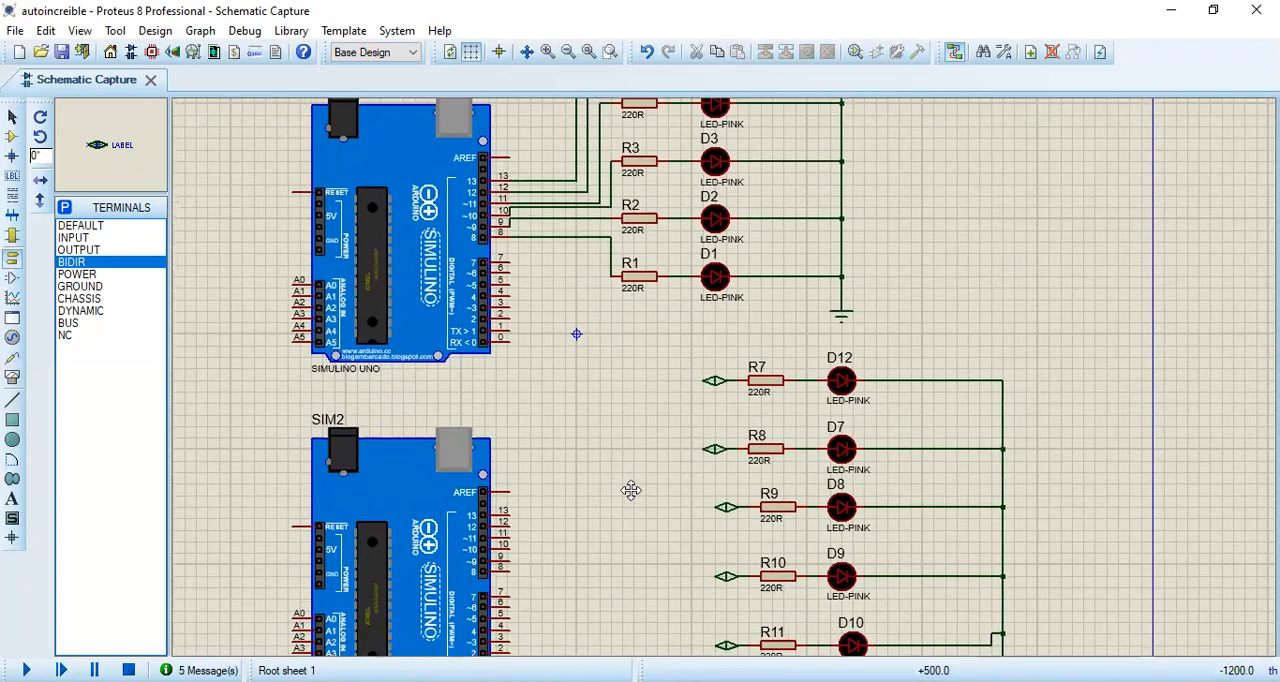
left_click(621, 403)
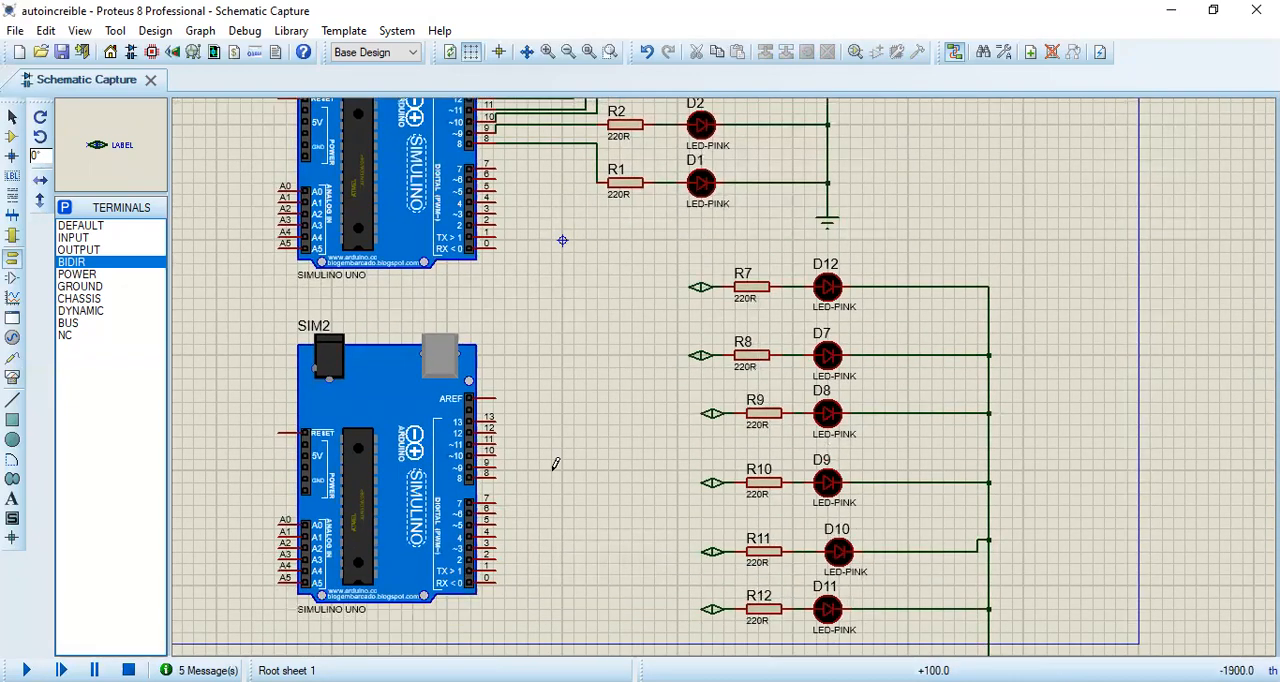
left_click(551, 470)
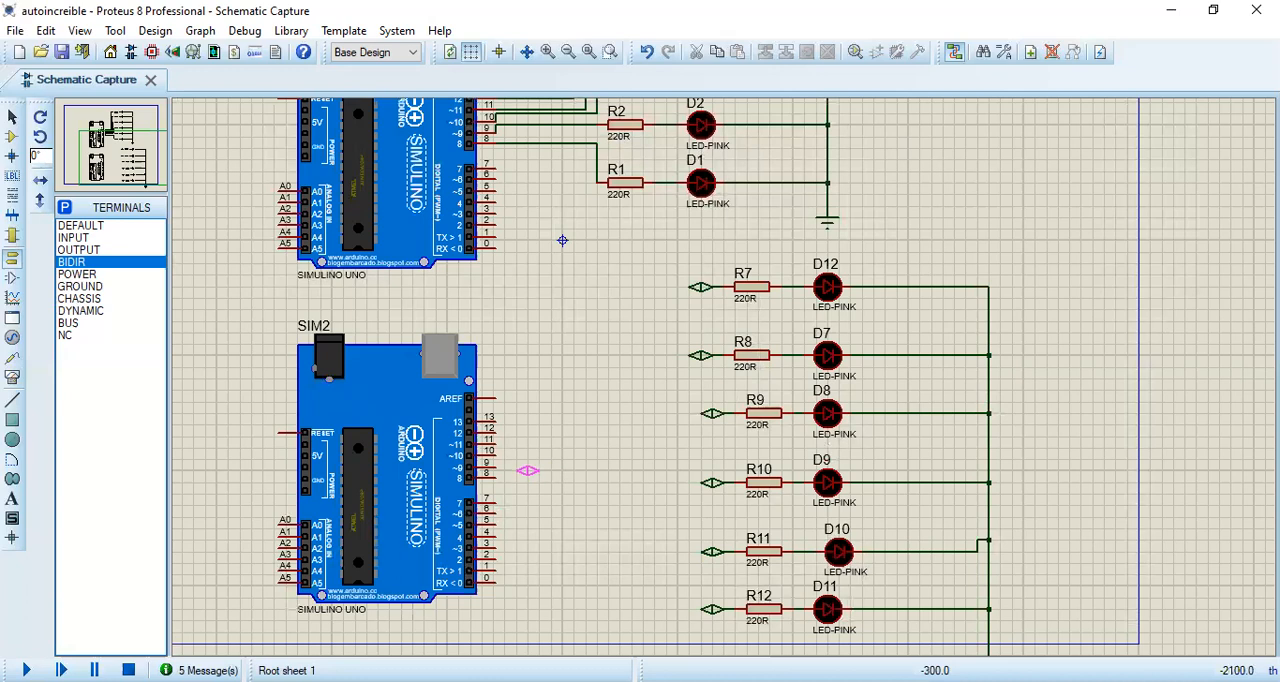
left_click(526, 470)
left_click(527, 448)
left_click(527, 436)
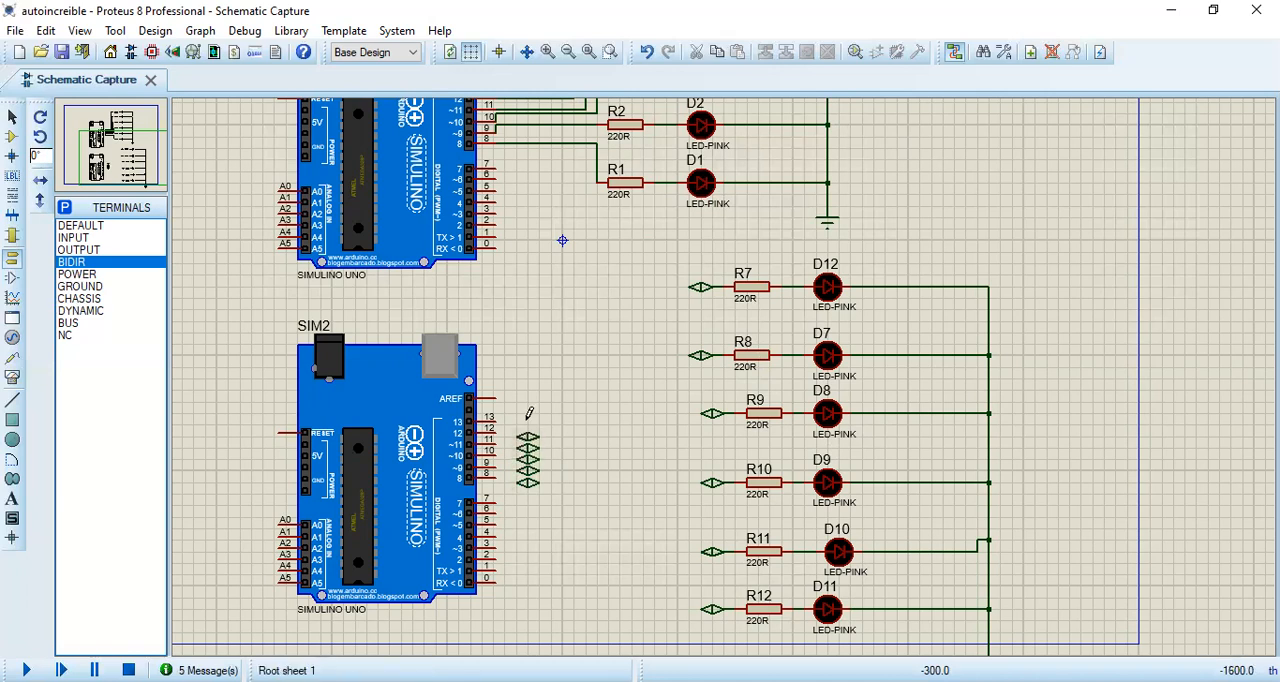
left_click(527, 425)
Step: Wire the six terminals beside SIM2 to digital pins 8 through 13 in order, starting from pin 8
scroll(538, 437, "up", 1)
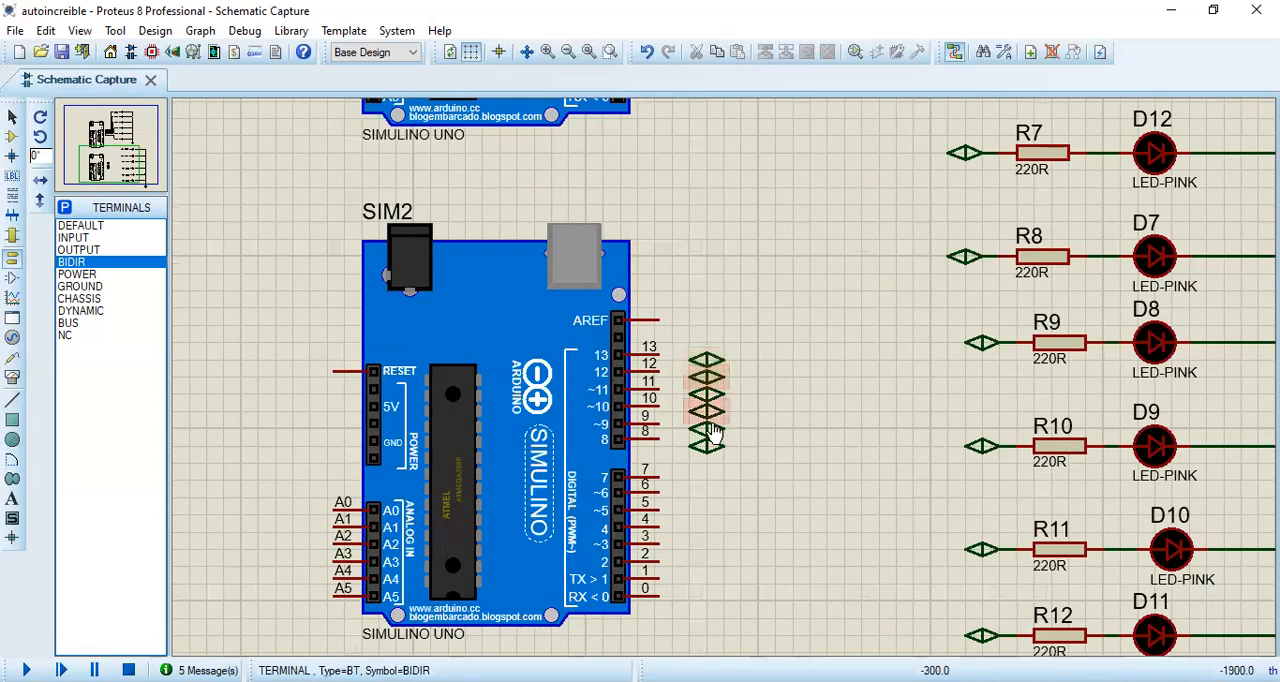
left_click(689, 446)
left_click(659, 438)
left_click(689, 429)
left_click(659, 423)
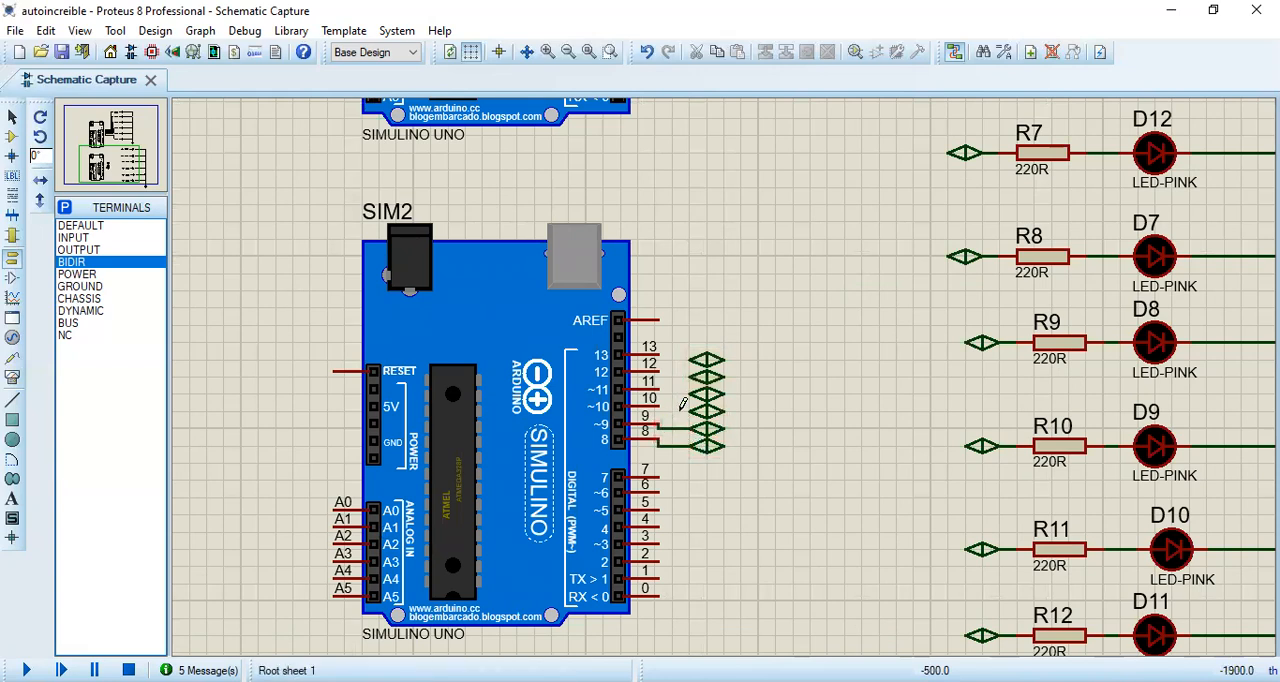
left_click(689, 412)
left_click(659, 406)
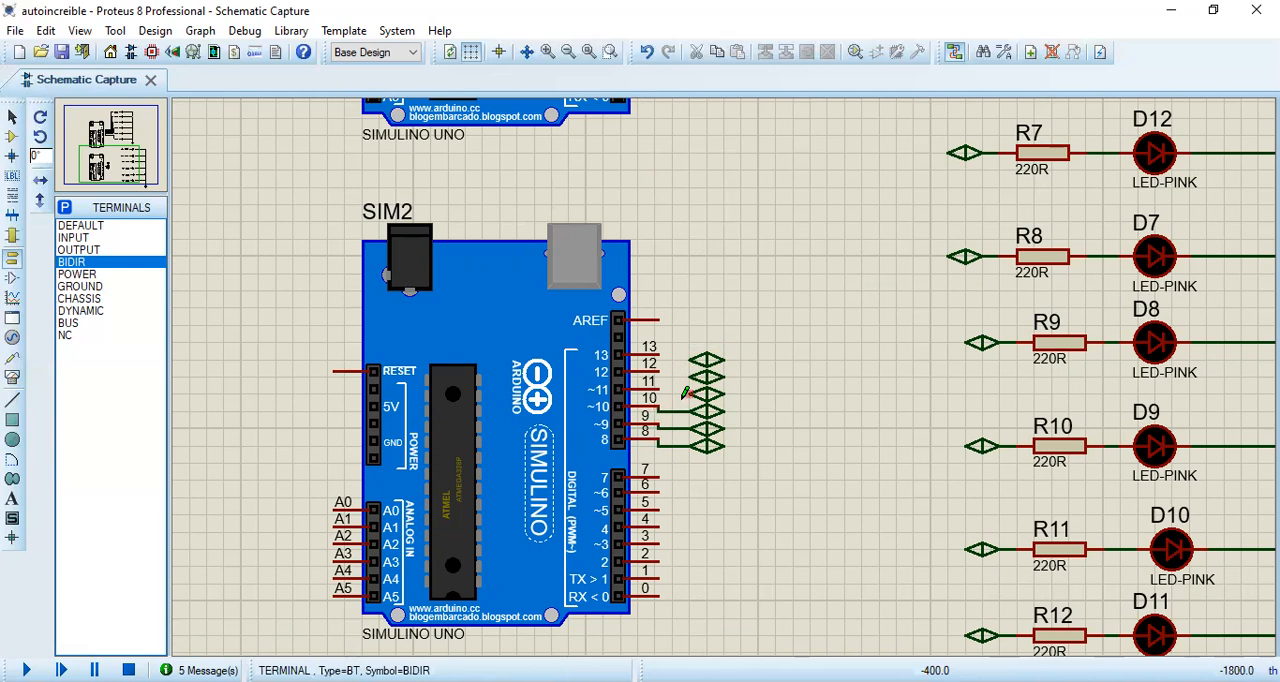
left_click(689, 395)
left_click(659, 389)
left_click(689, 378)
left_click(659, 372)
left_click(689, 361)
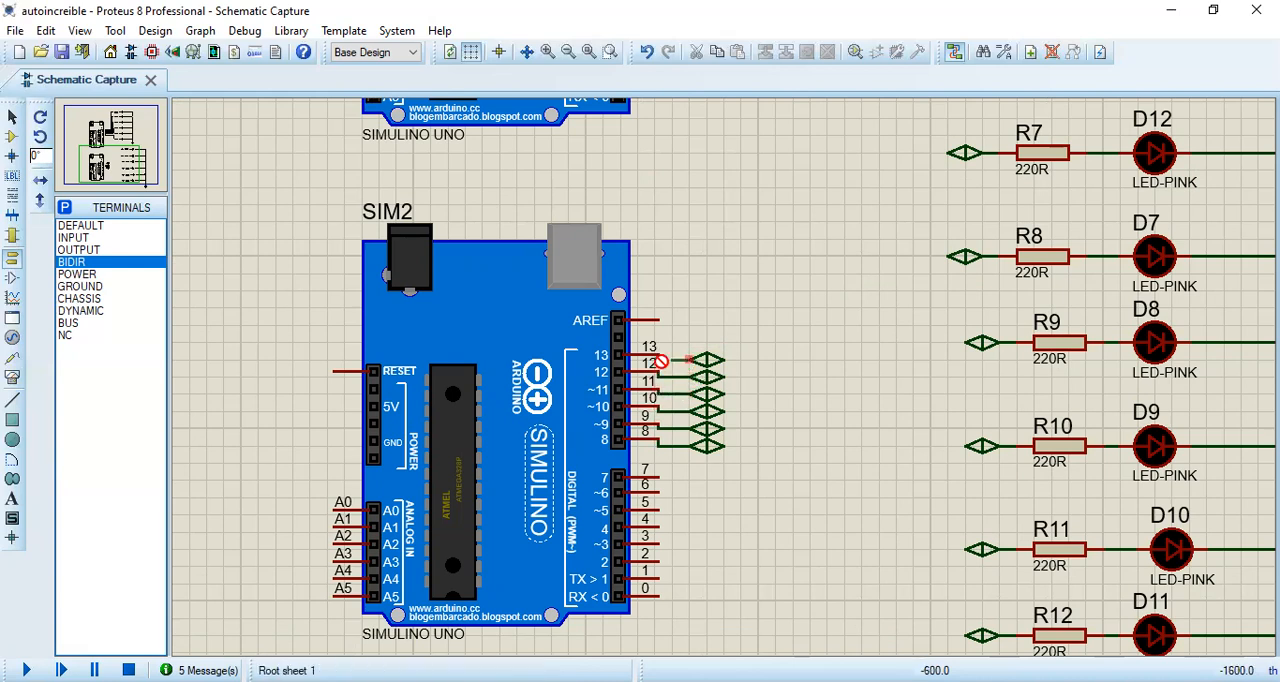
left_click(659, 355)
scroll(720, 360, "down", 1)
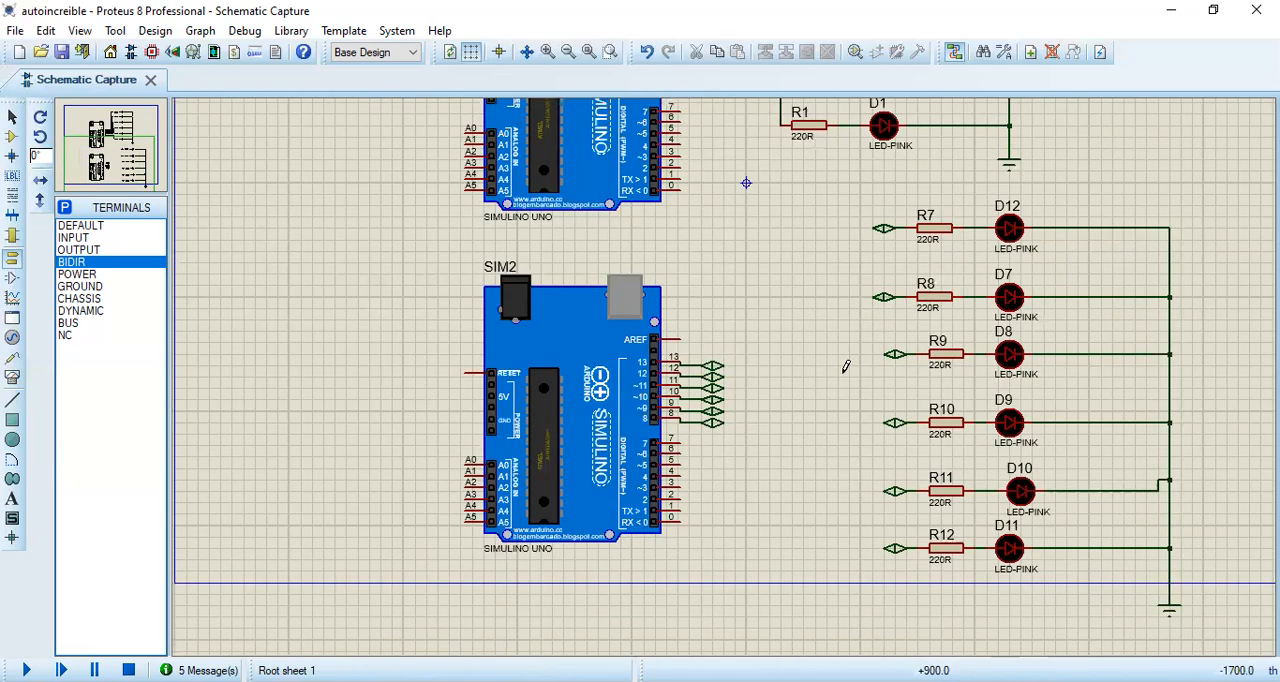
left_click_drag(685, 348, 614, 402)
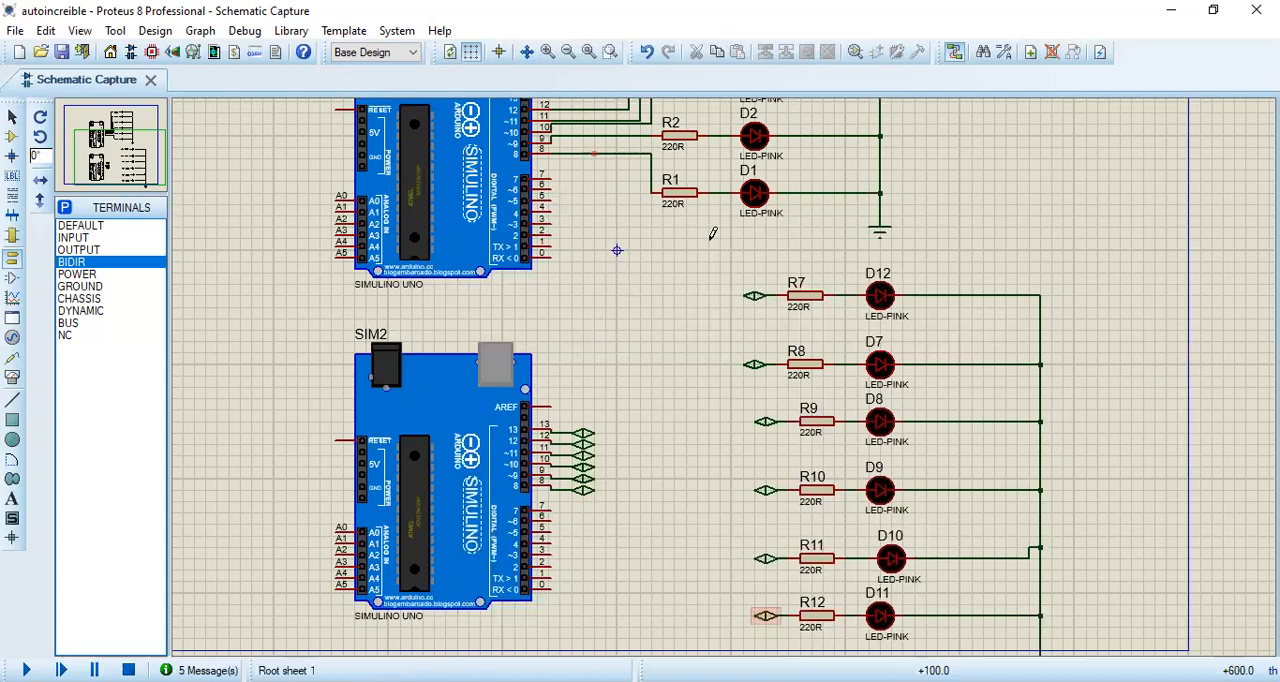
middle_click(729, 393)
left_click(686, 616)
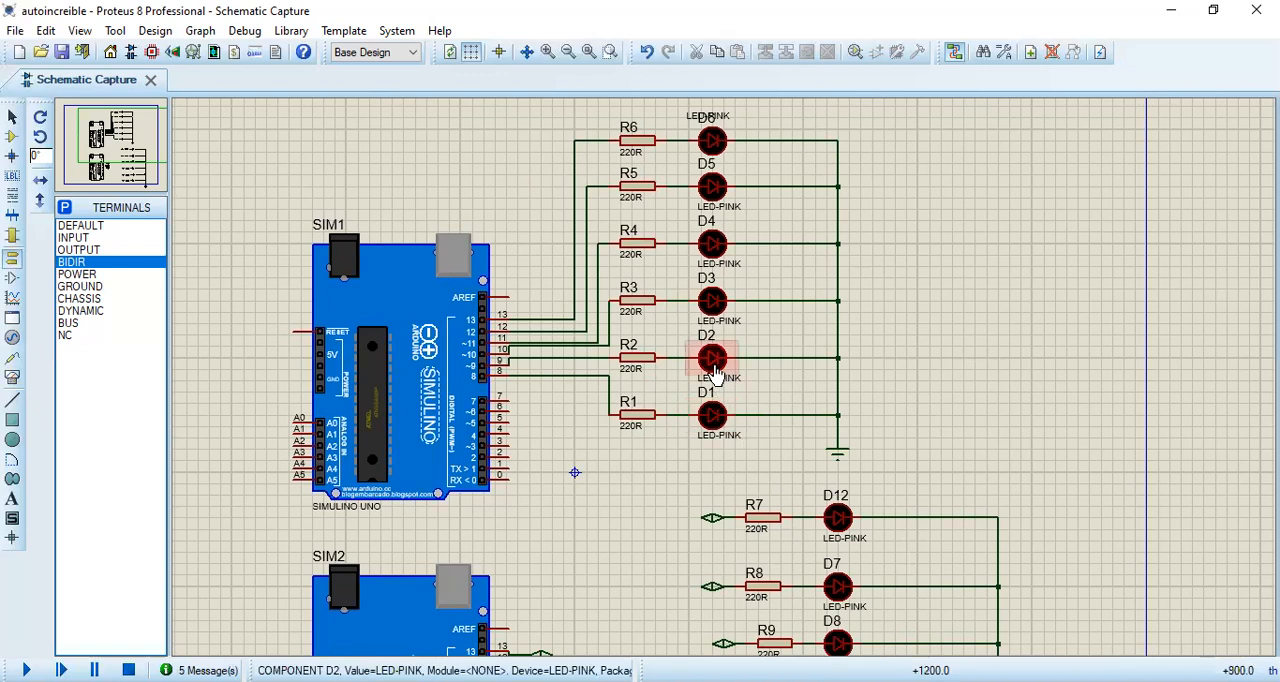
scroll(608, 364, "down", 2)
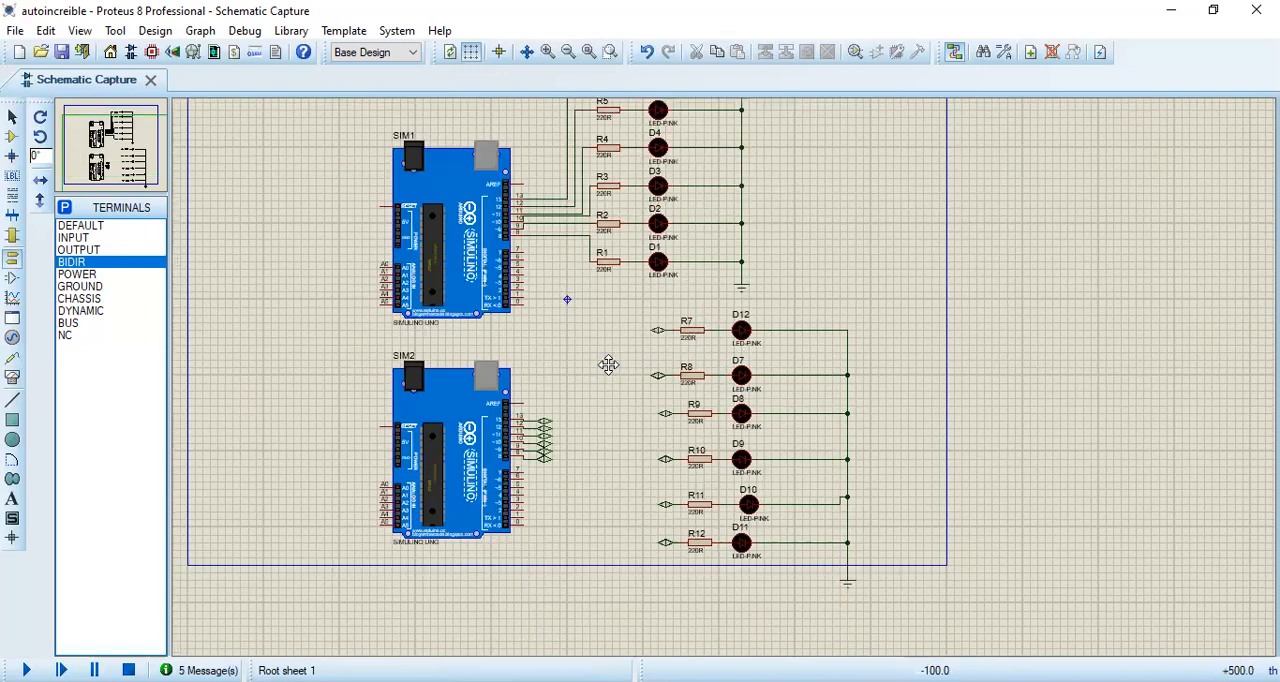
Step: Label the BIDIR terminal at R12 as 8 and the one at R11 as 9
scroll(722, 444, "up", 1)
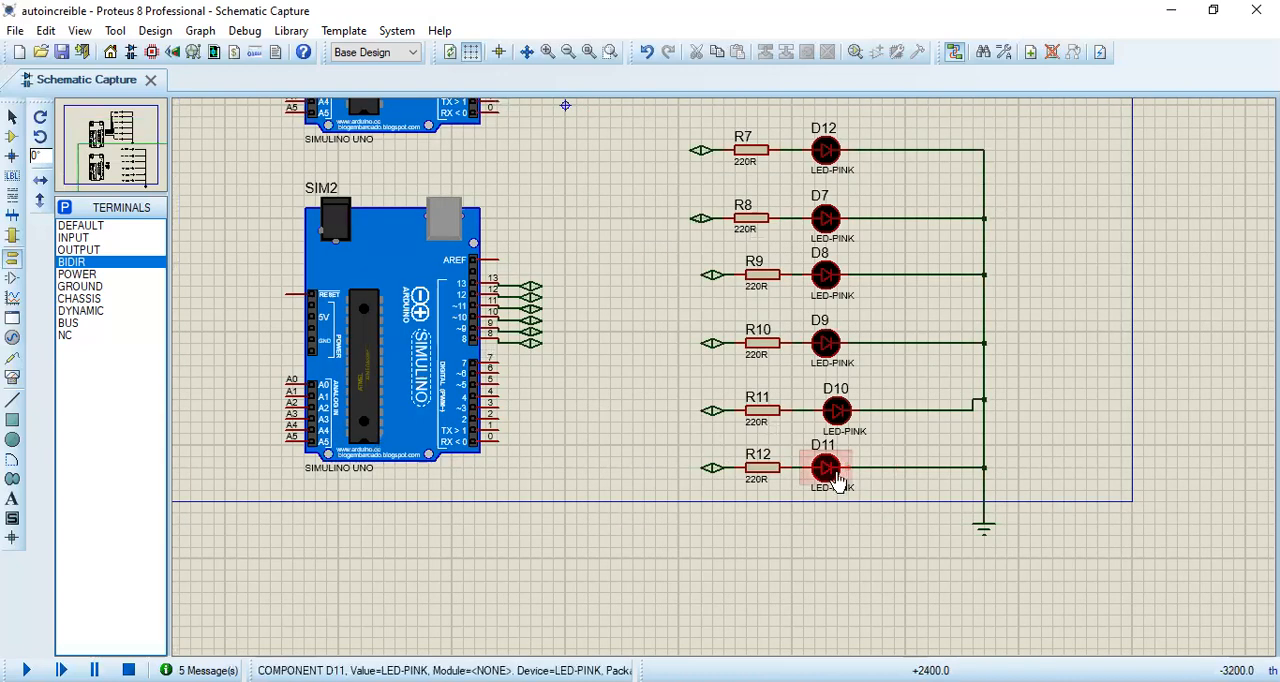
double_click(711, 470)
type("8")
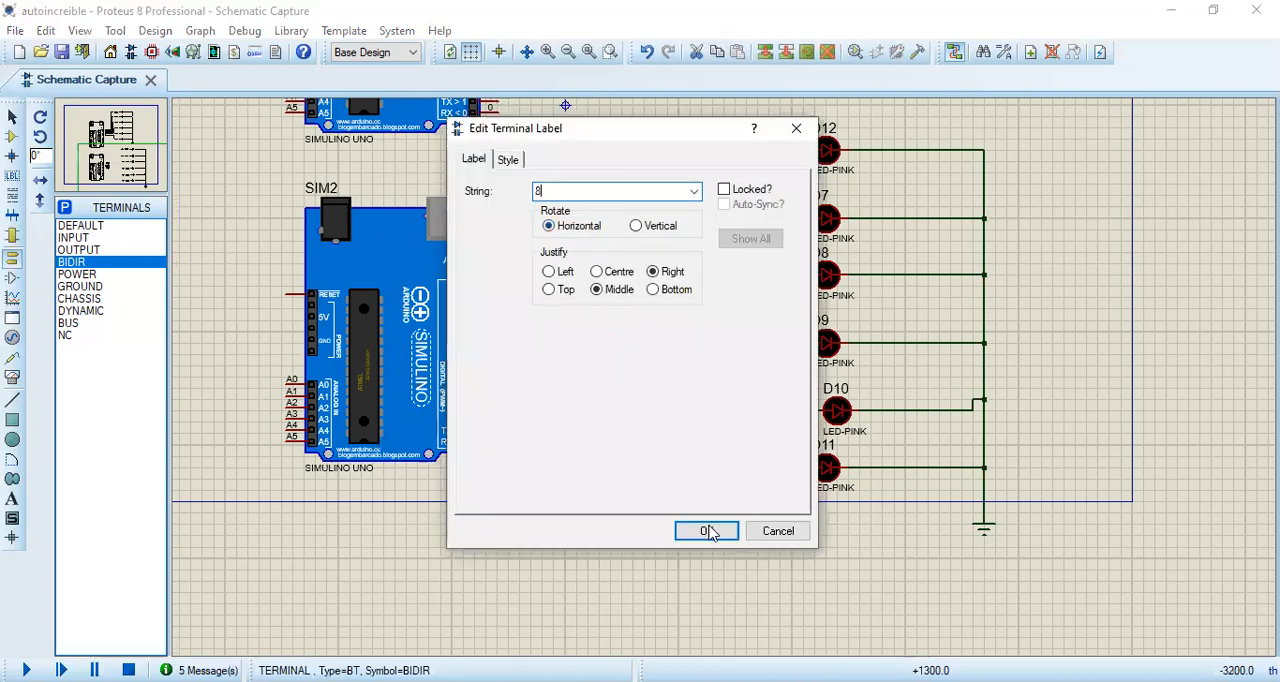
left_click(706, 531)
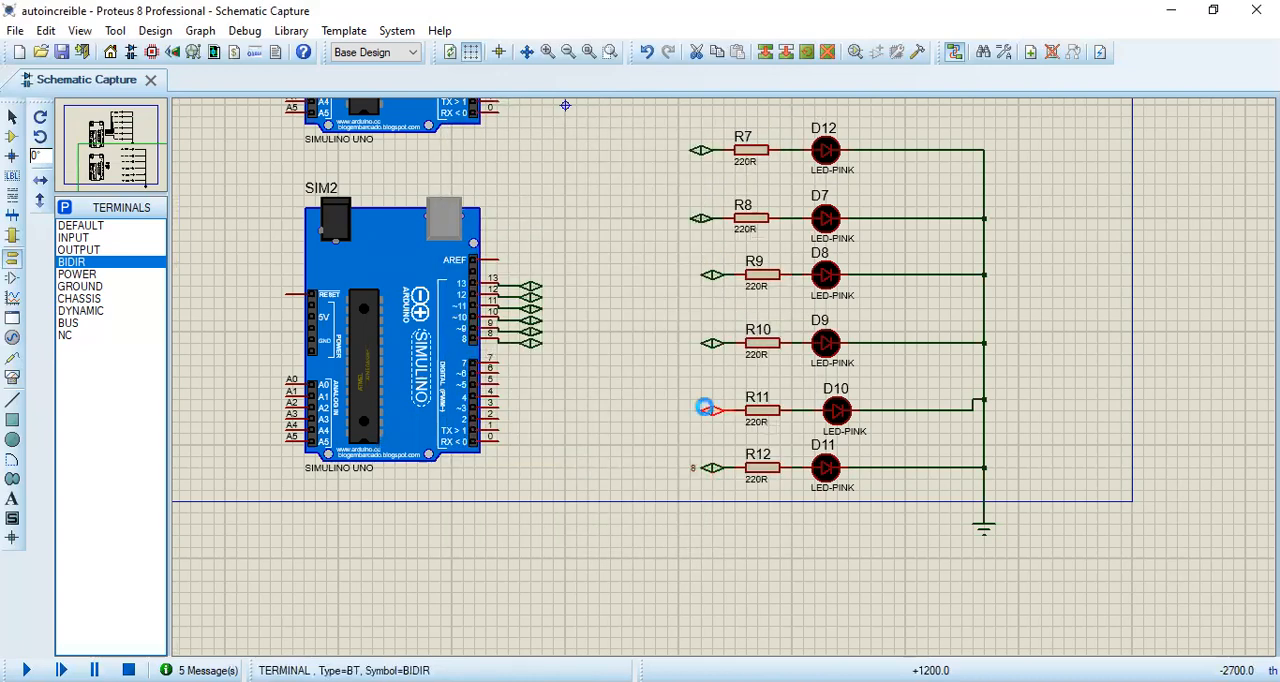
double_click(706, 411)
type("9")
left_click(714, 533)
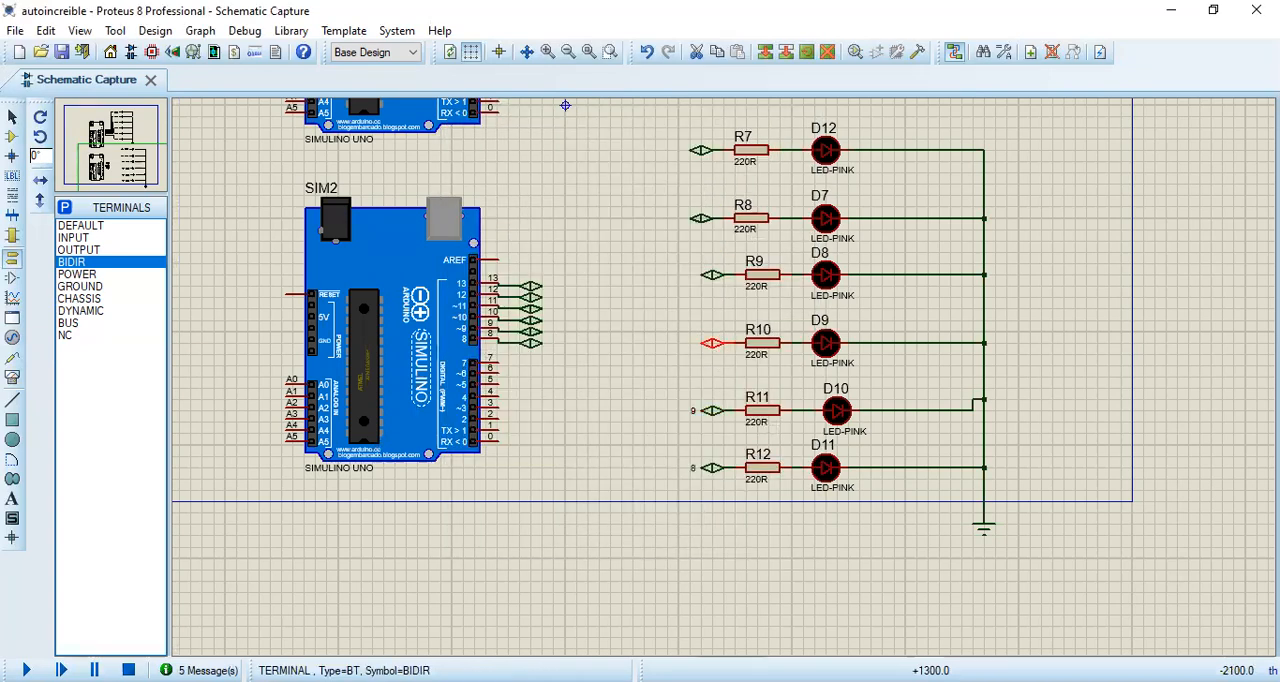
Step: Label the BIDIR terminals at R10, R9 and R8 as 10, 11 and 12 respectively
double_click(711, 343)
type("10")
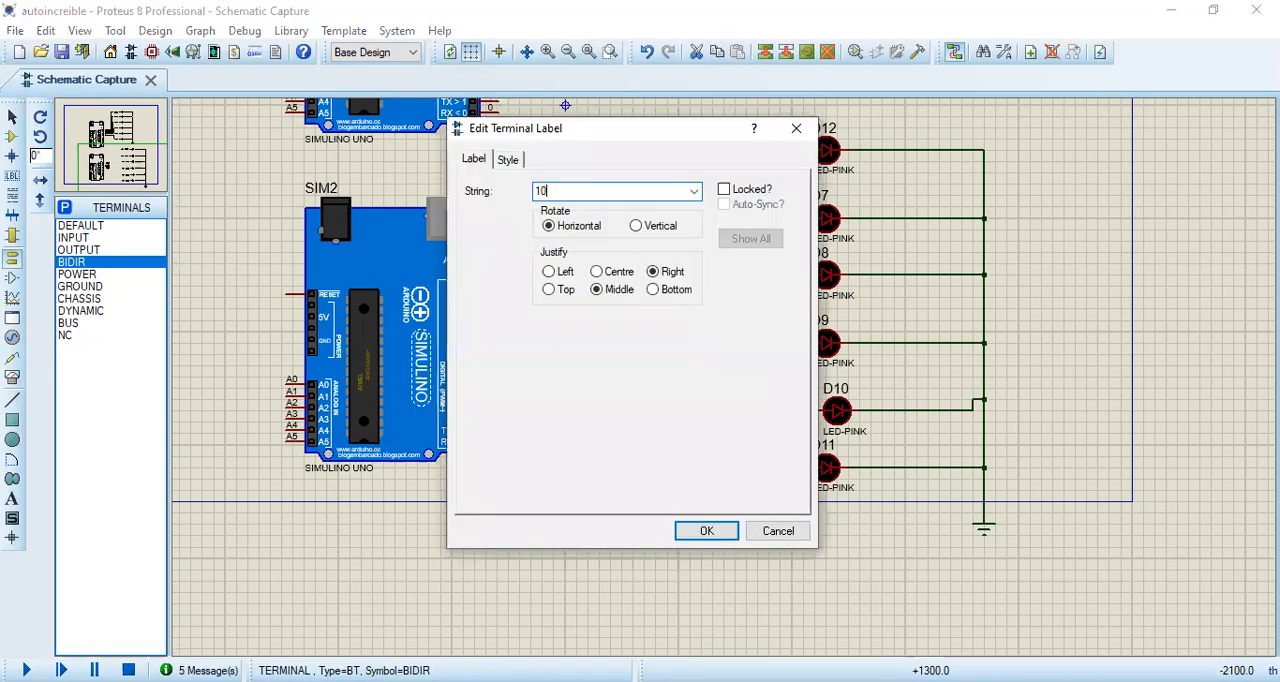
key("Return")
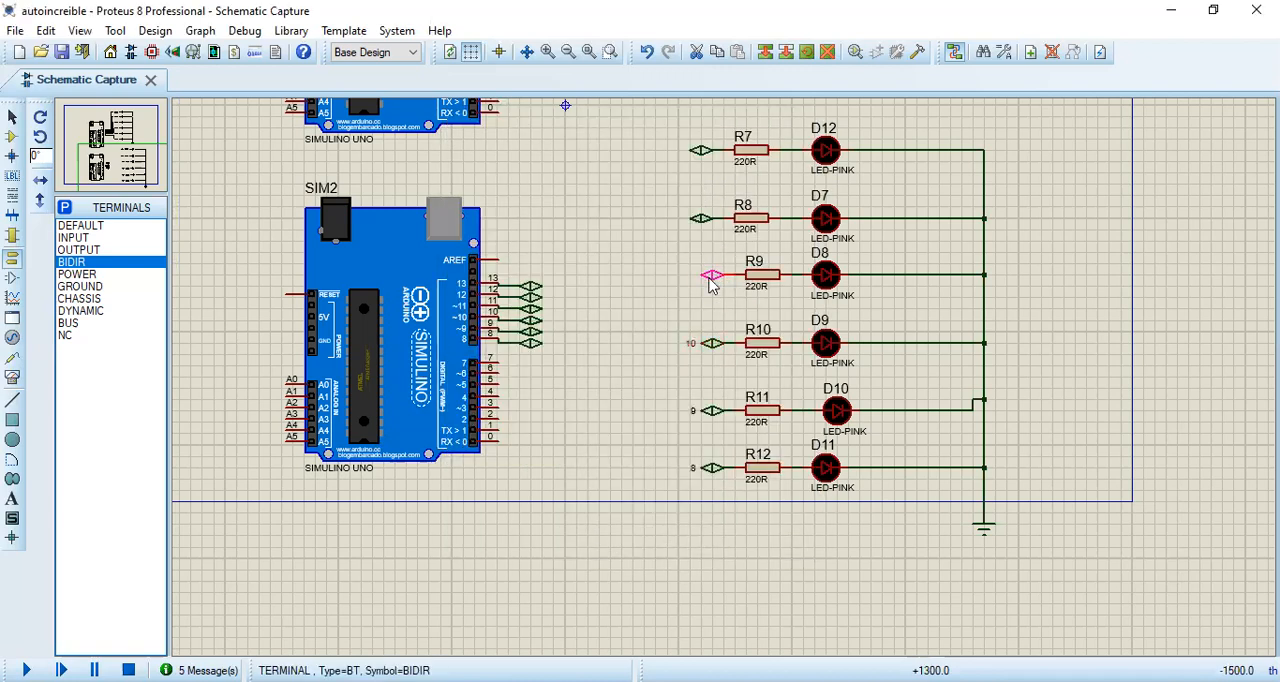
double_click(711, 276)
type("12")
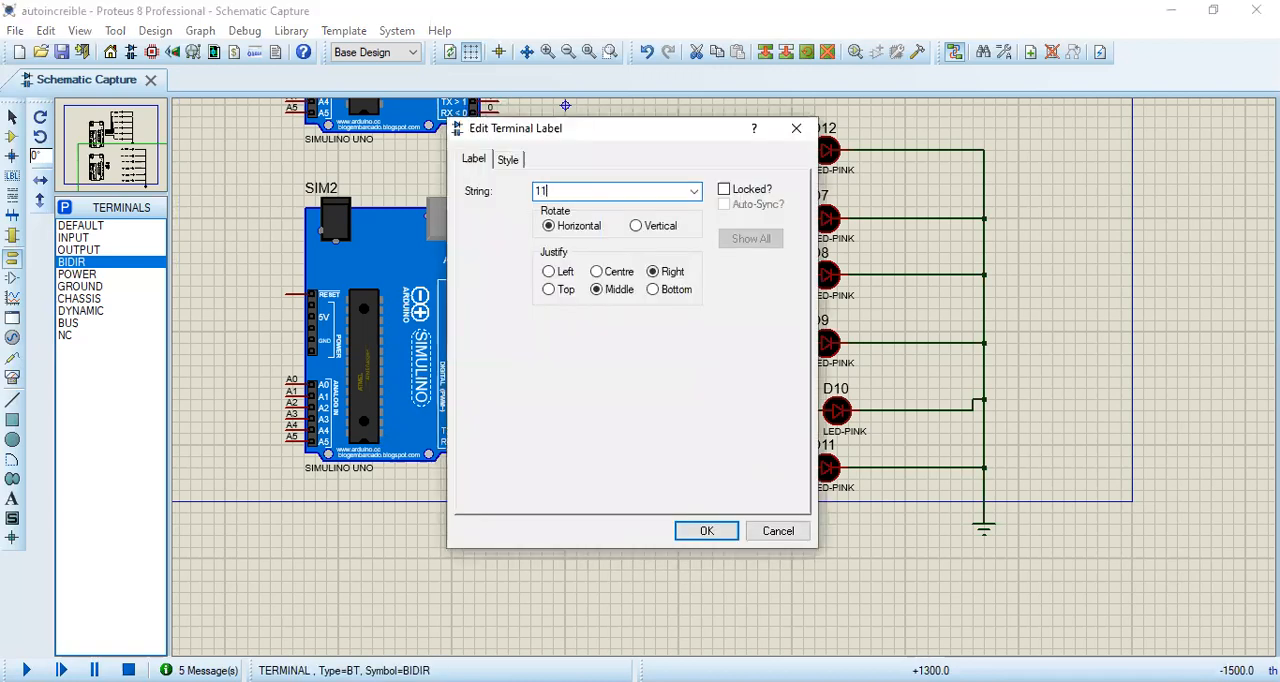
key("Return")
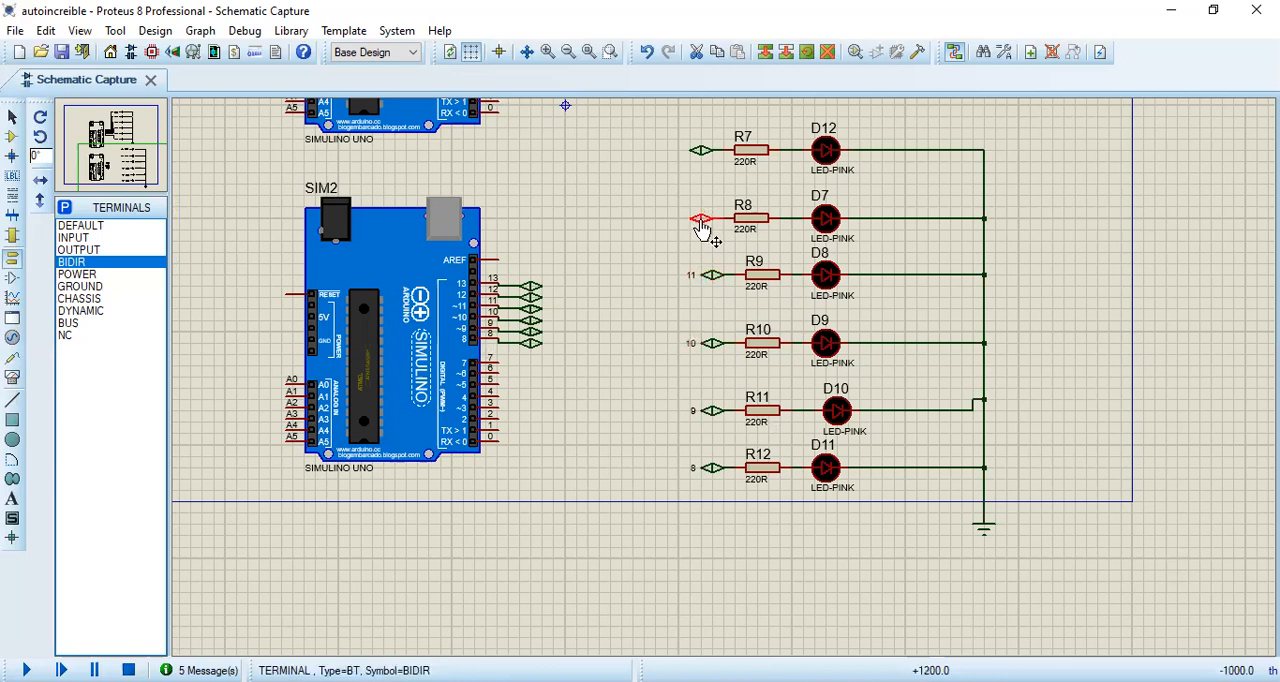
double_click(702, 222)
type("12")
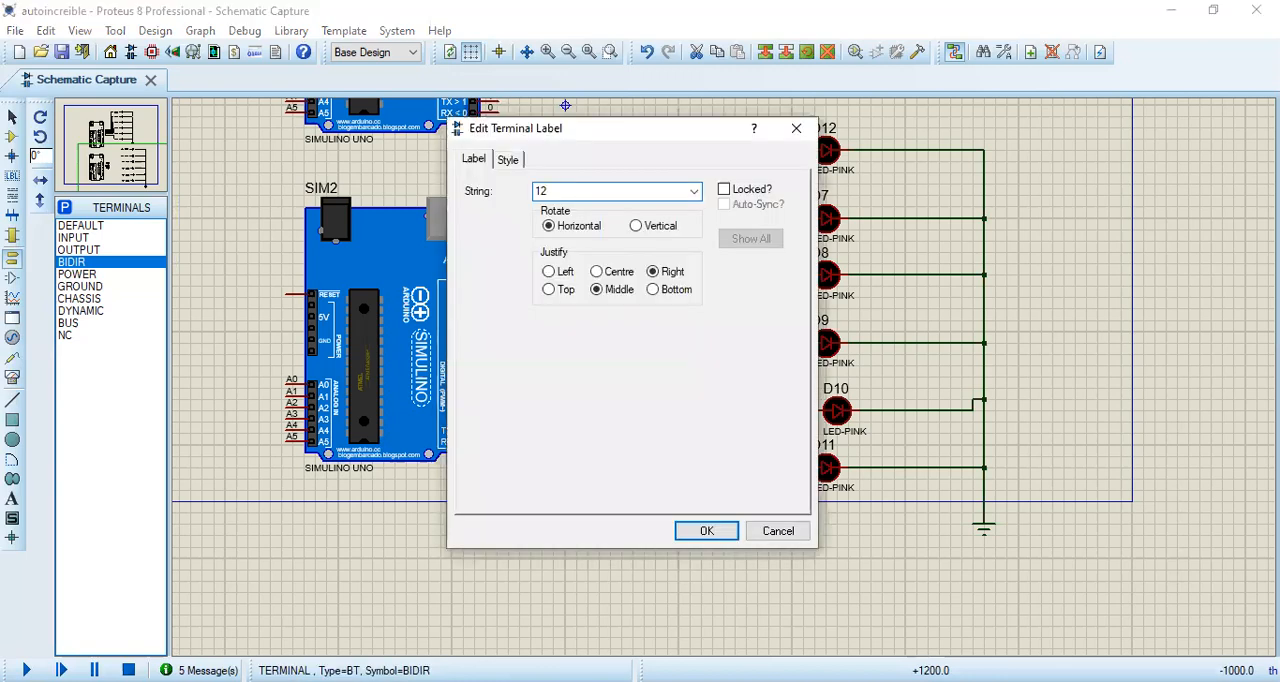
key("Return")
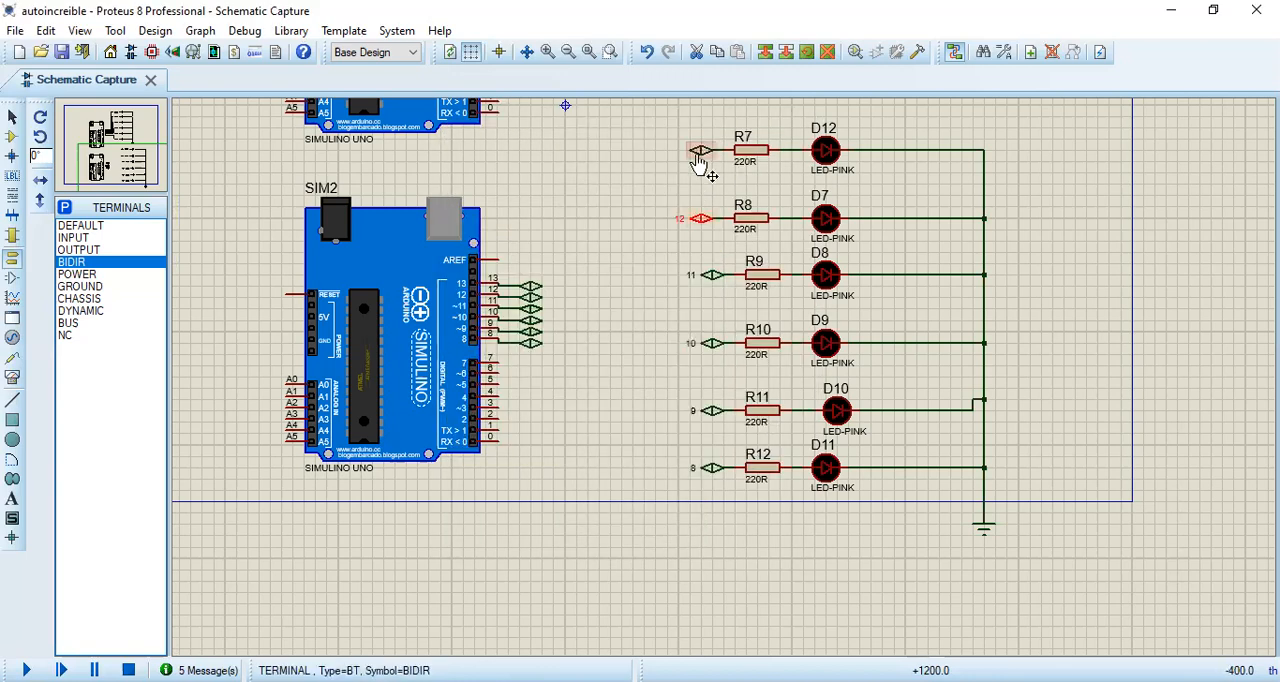
Step: Label the BIDIR terminal at R7 as 13
double_click(700, 158)
type("13")
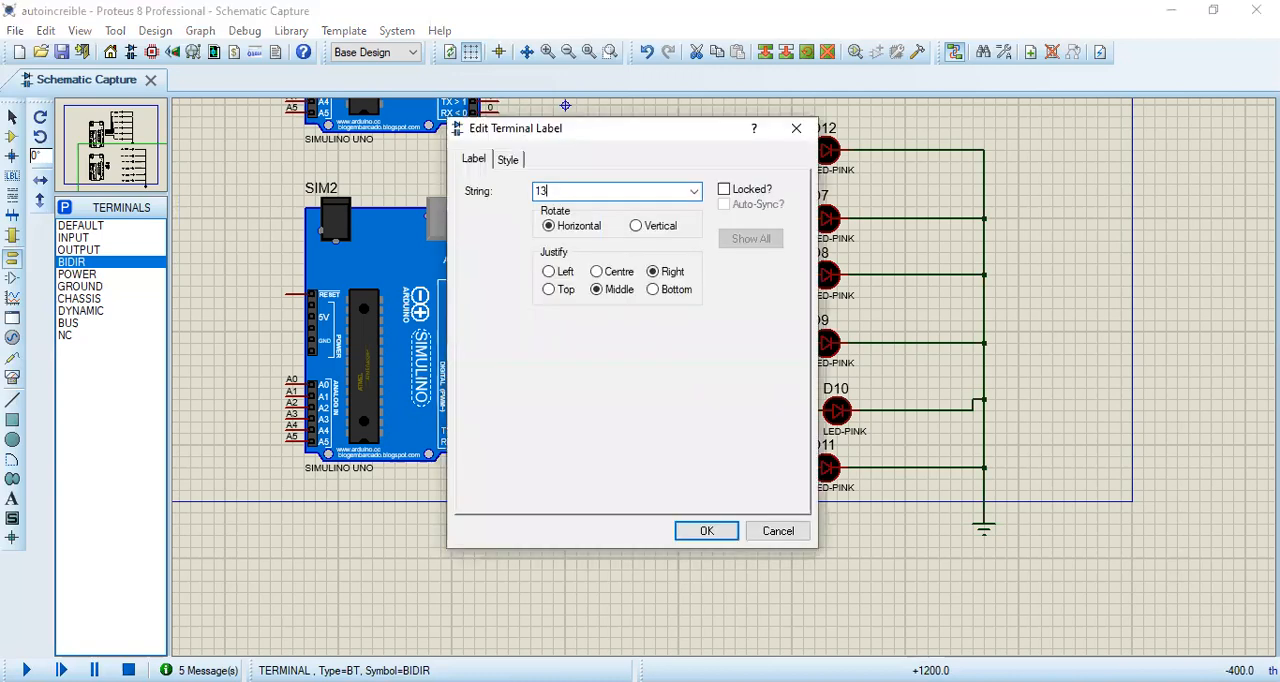
key("Return")
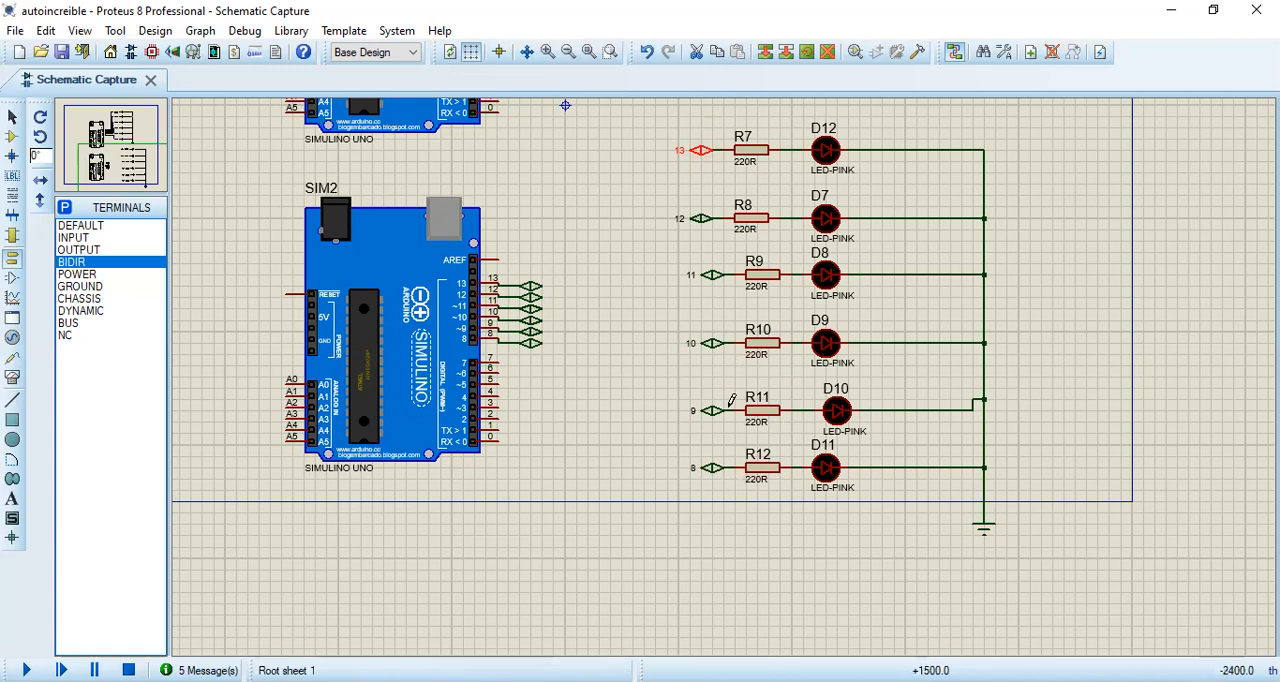
Step: Label the BIDIR terminals wired to SIM2's digital pins 8, 9 and 10 with their matching pin numbers
double_click(534, 345)
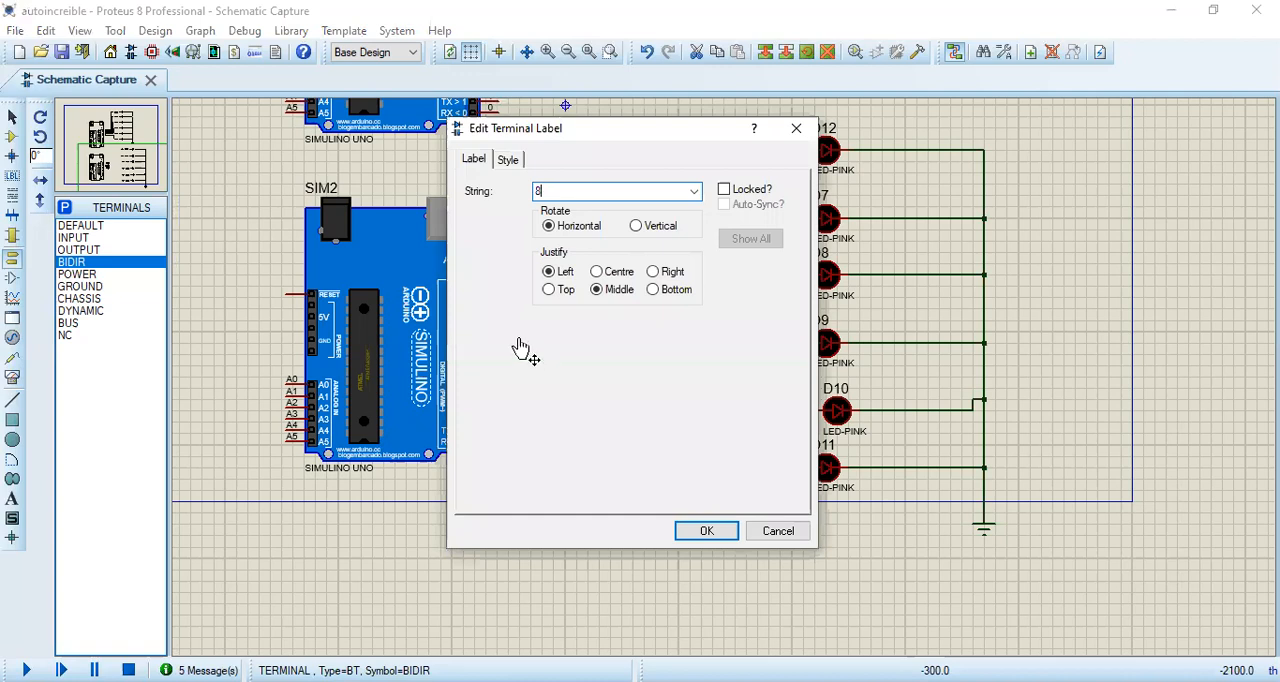
key("Return")
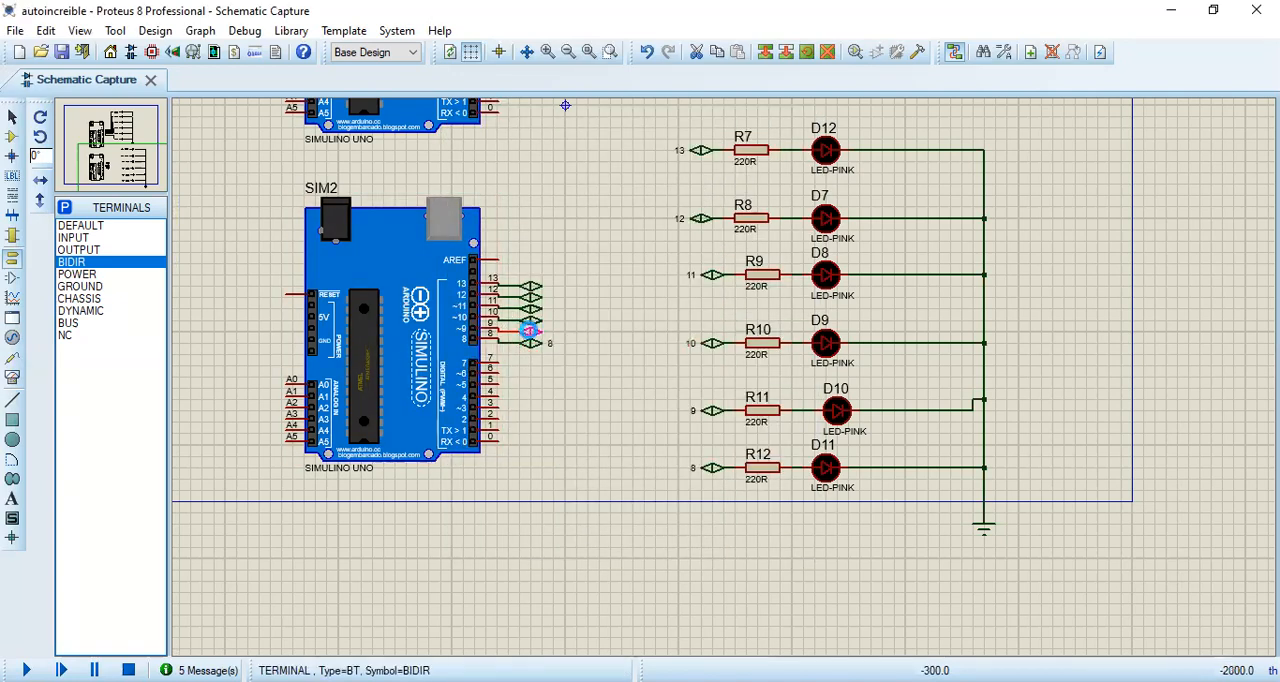
double_click(530, 322)
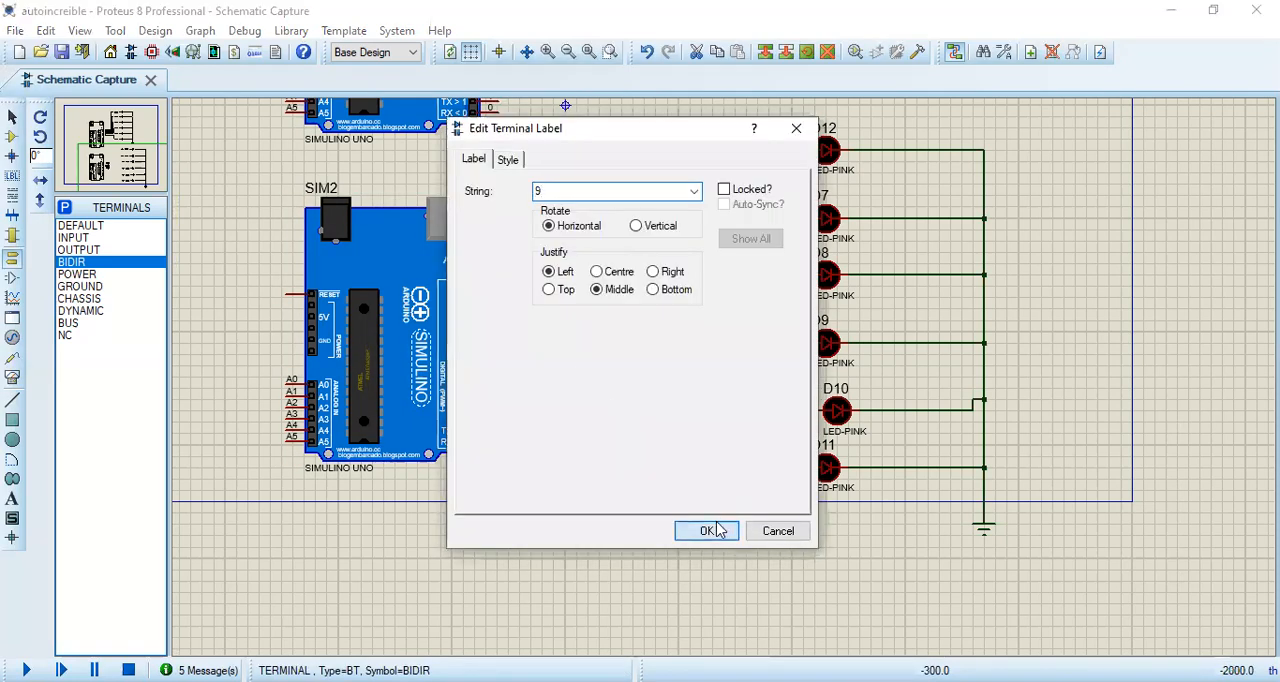
key("Return")
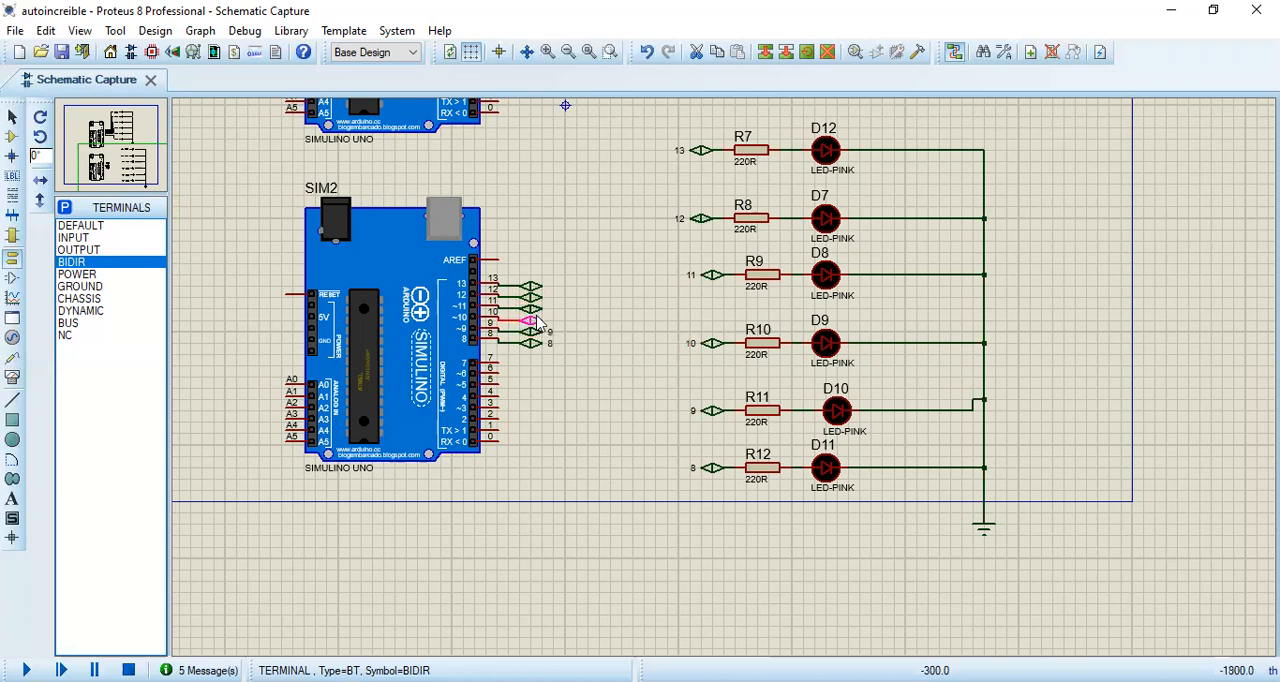
double_click(537, 320)
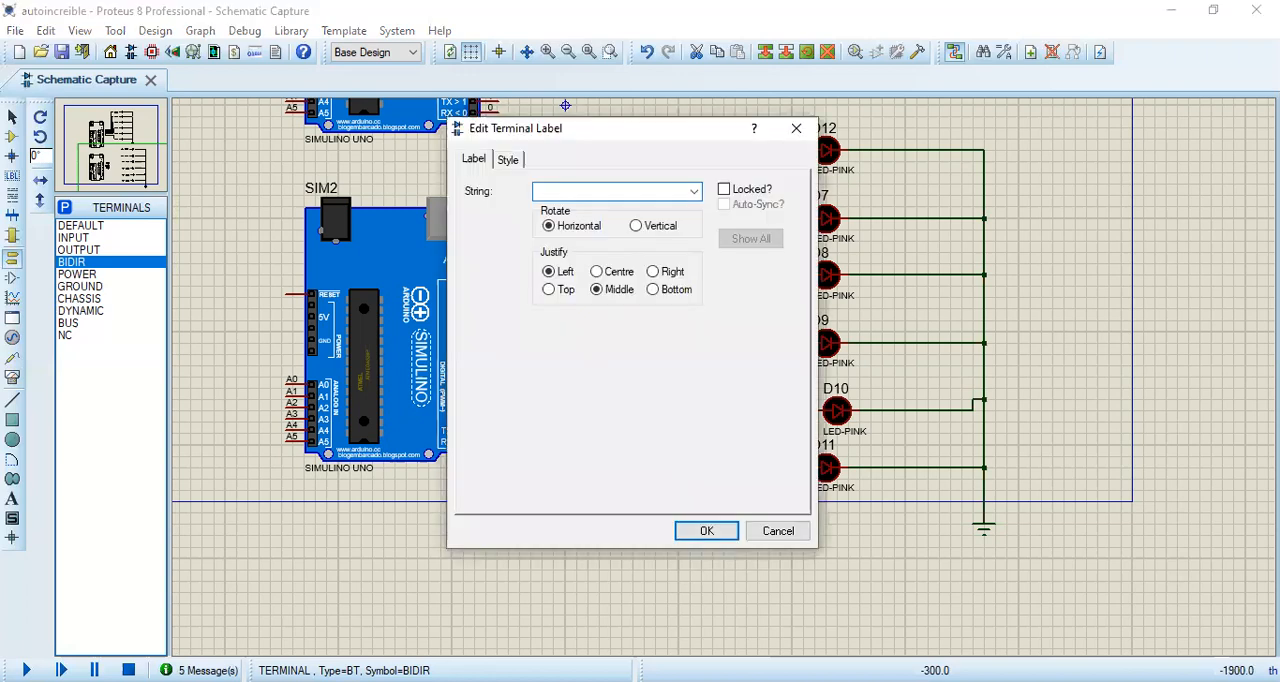
left_click(722, 531)
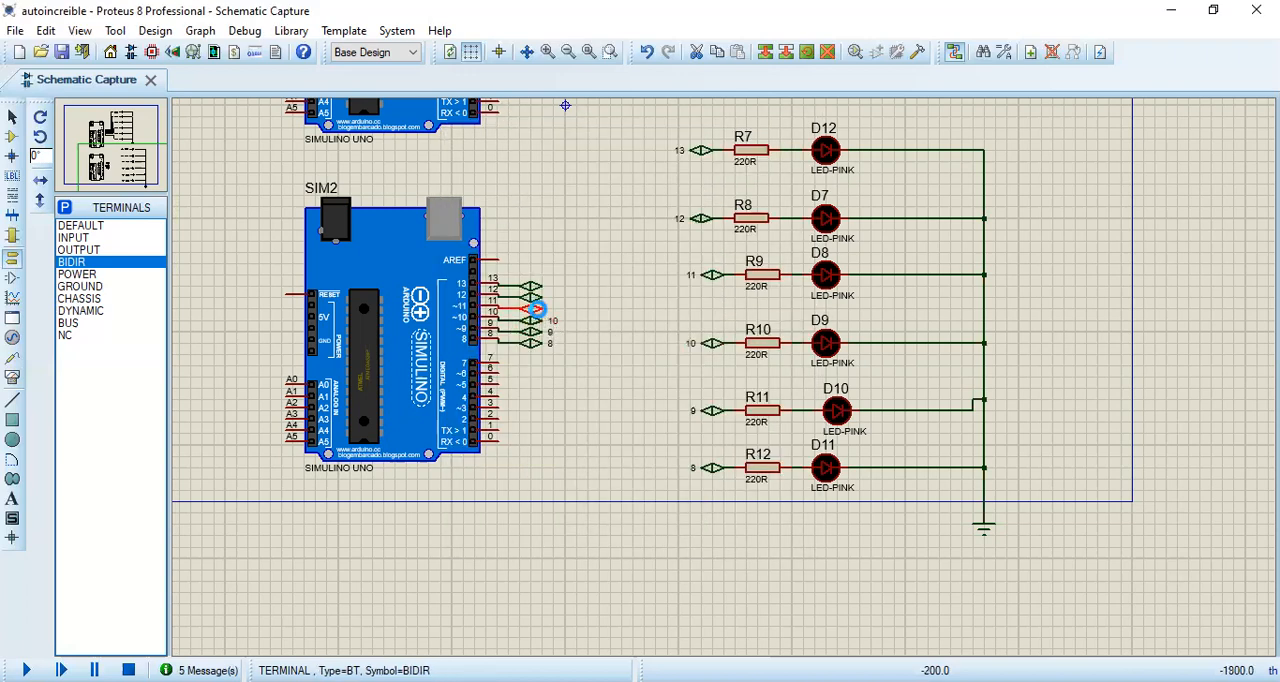
Step: Label the BIDIR terminals wired to SIM2's digital pins 11, 12 and 13 as 11, 12 and 13
double_click(537, 309)
type("1")
key("Return")
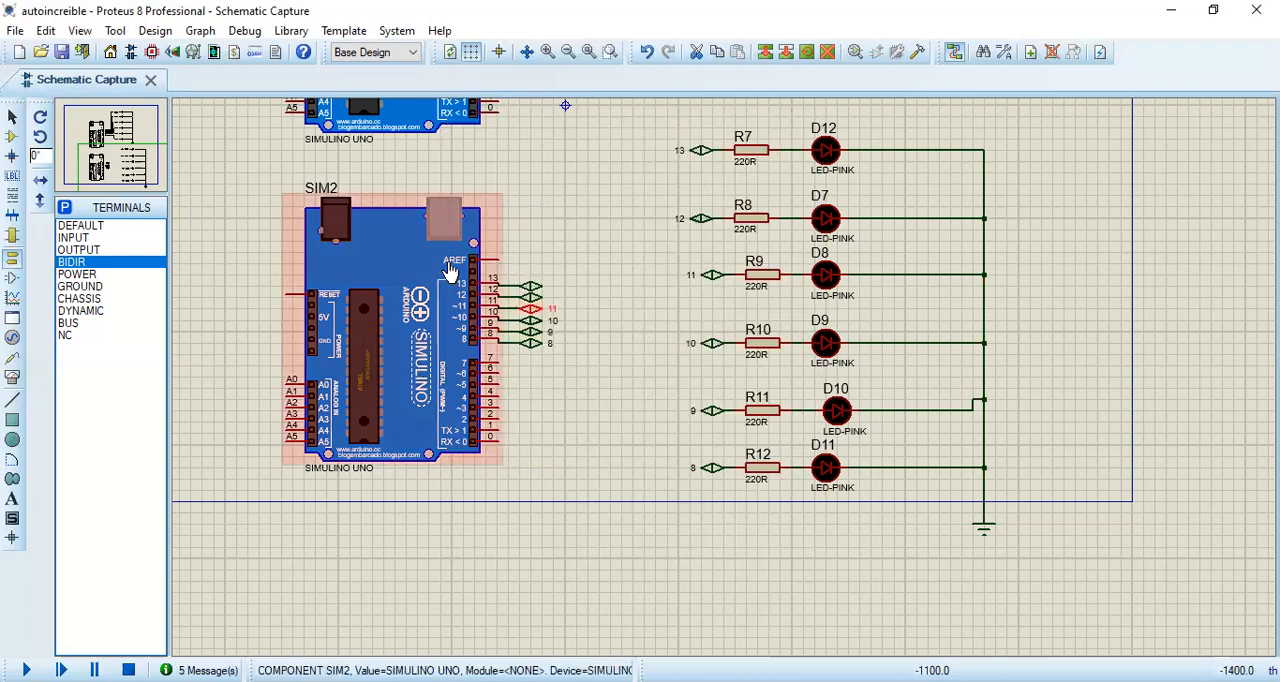
double_click(532, 303)
type("12")
key("Return")
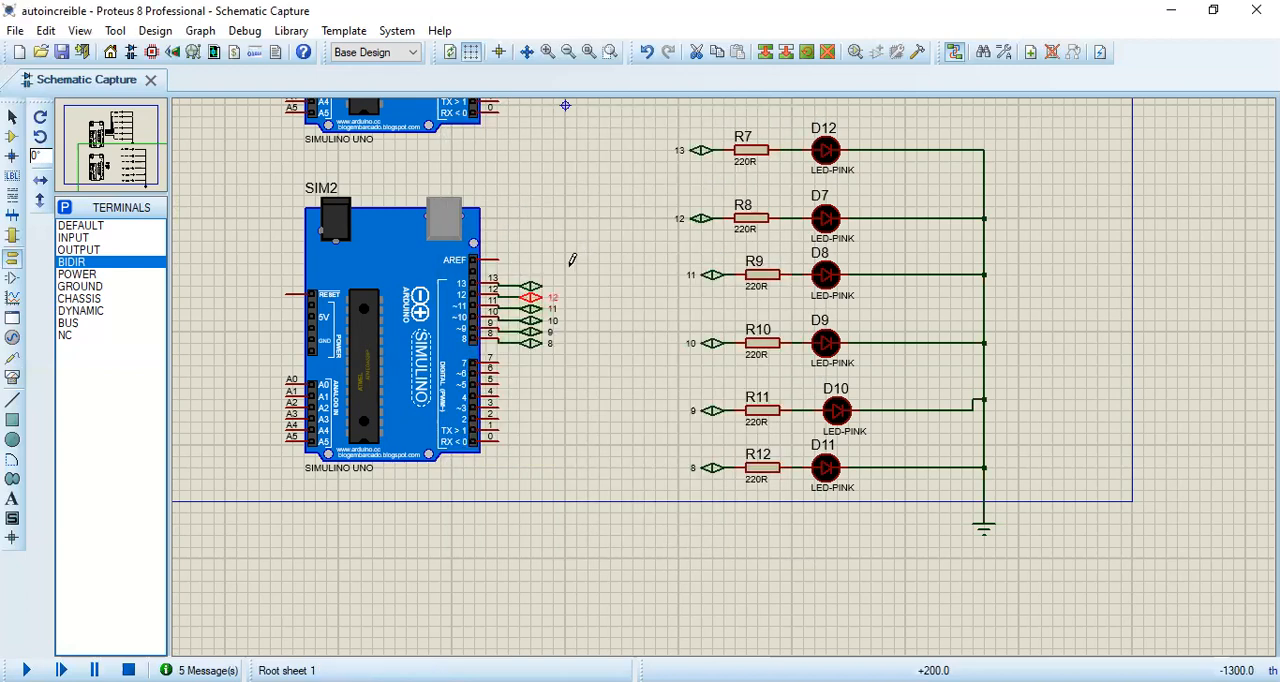
double_click(532, 292)
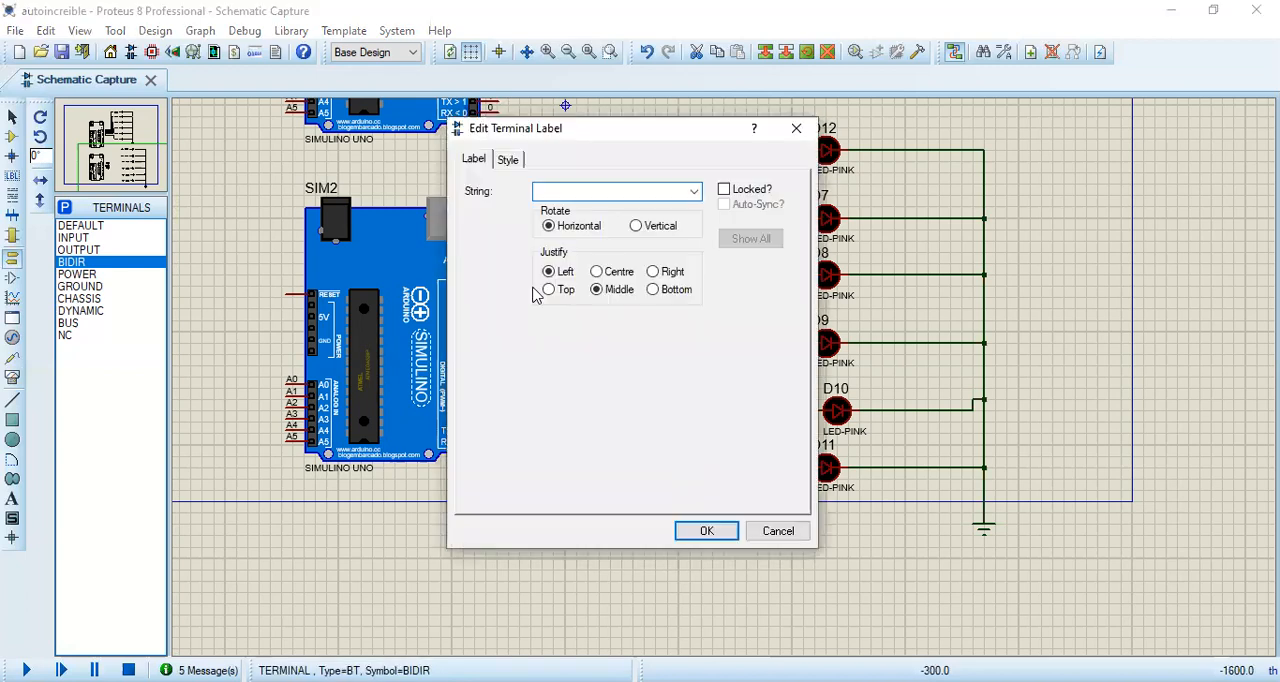
key("Return")
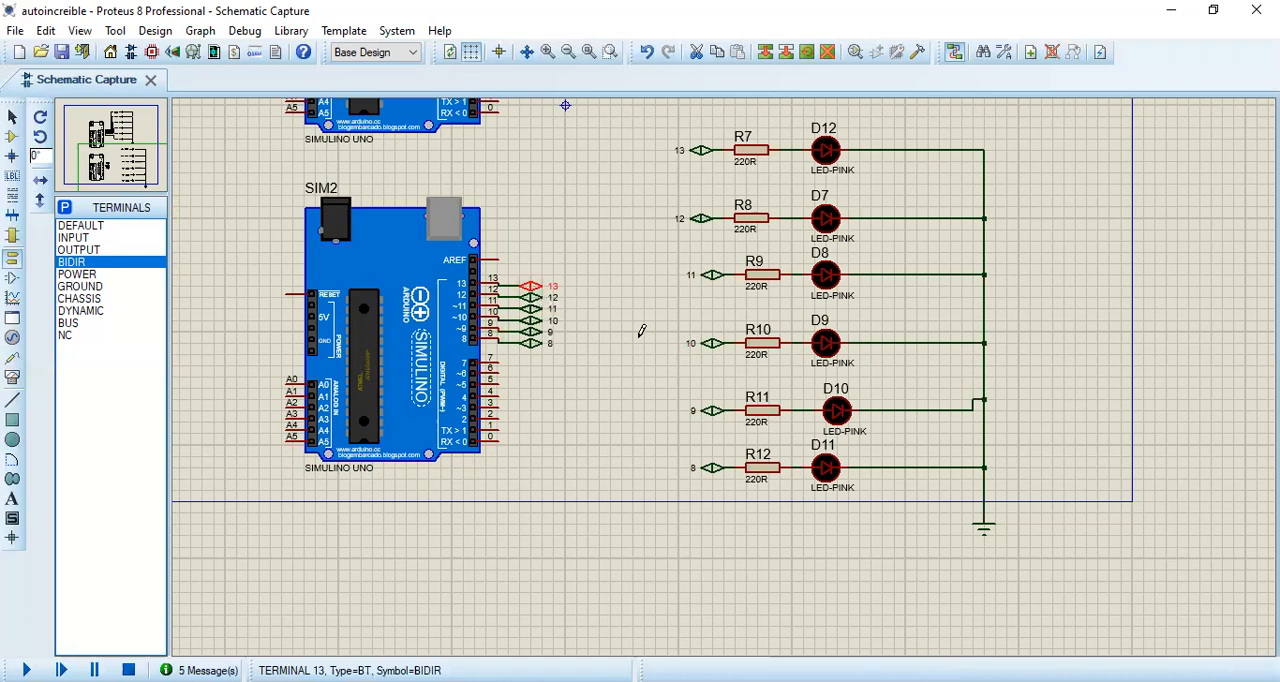
Step: Assign autoincreible.ino.standard.hex from the autoincreible folder in Presentaciones as SIM2's program file
scroll(640, 334, "down", 2)
left_click(527, 477)
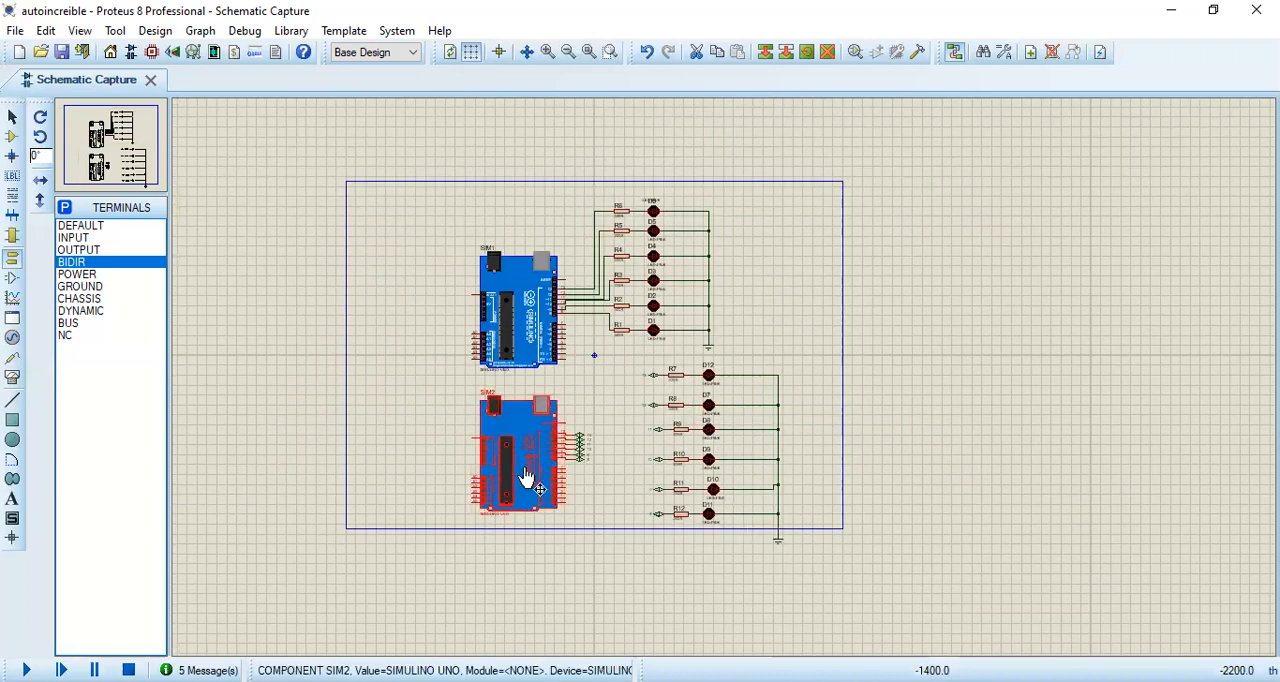
right_click(543, 478)
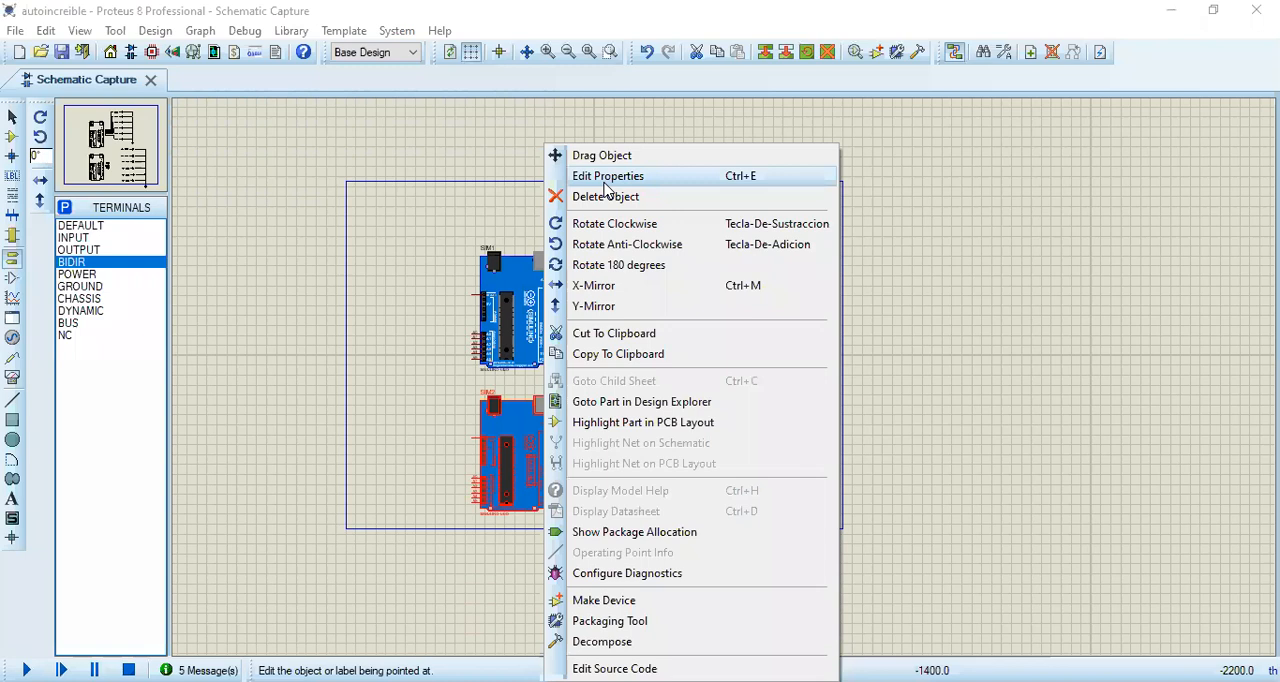
left_click(606, 178)
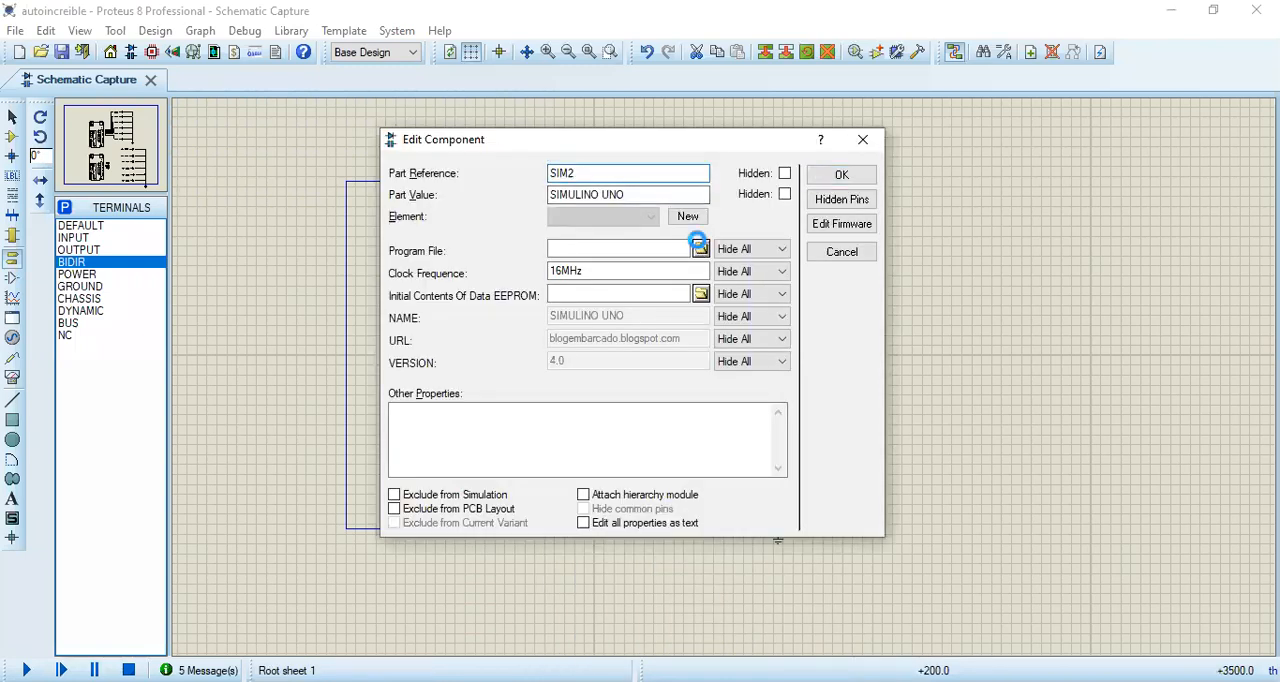
left_click(699, 247)
left_click(653, 166)
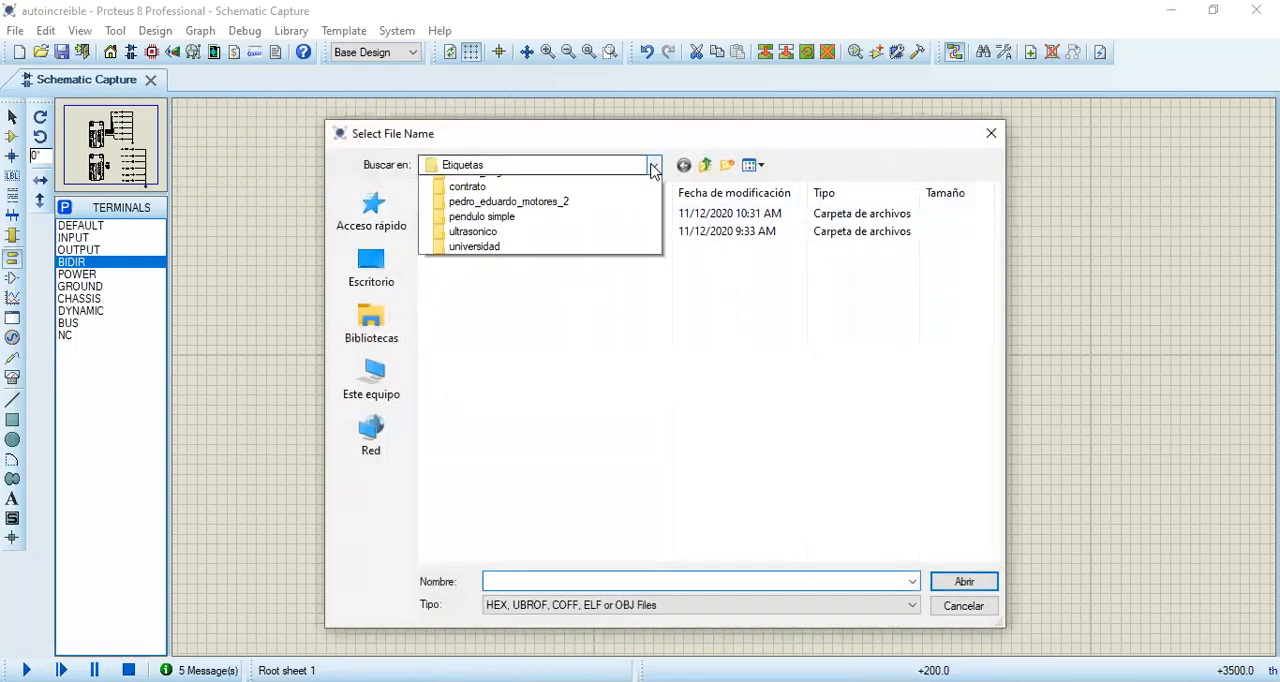
left_click(545, 397)
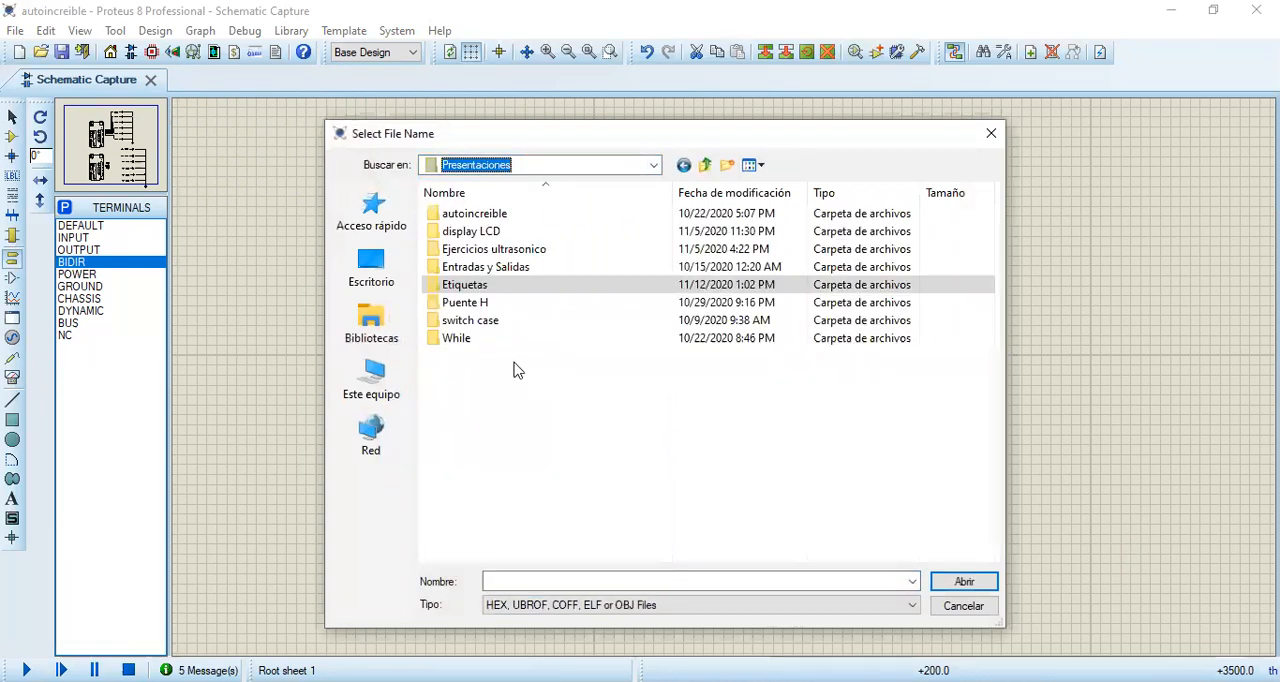
double_click(477, 216)
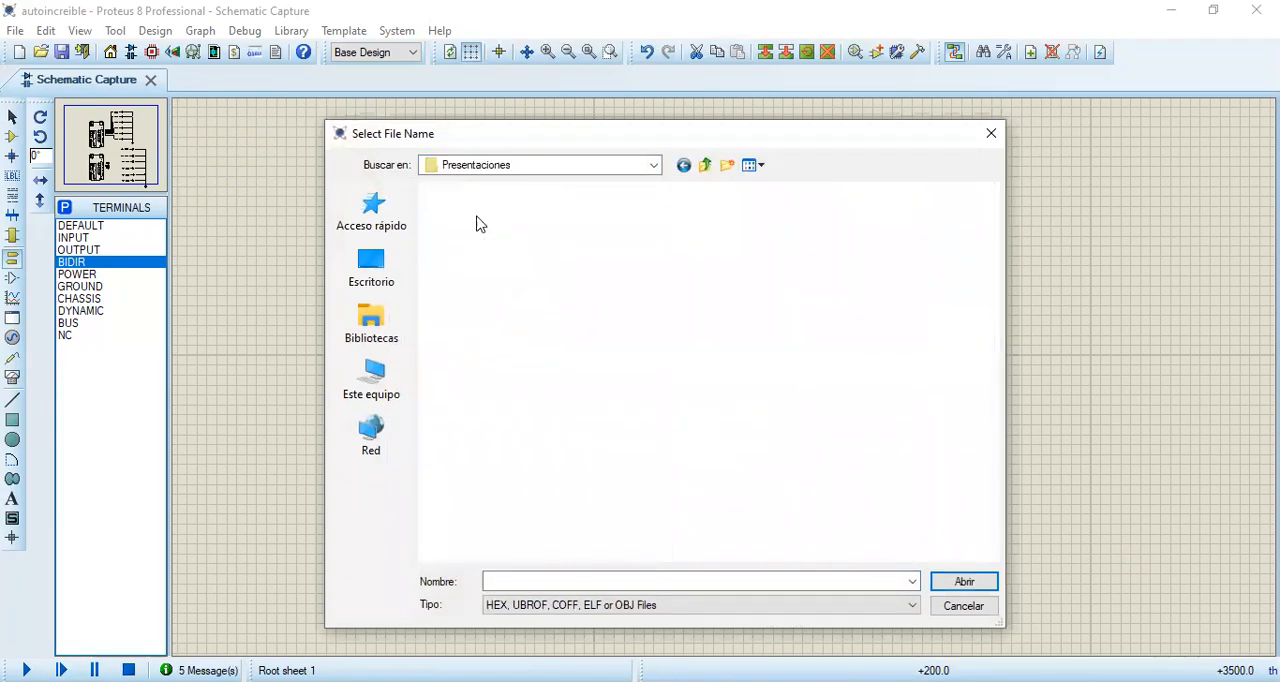
double_click(479, 216)
left_click(479, 216)
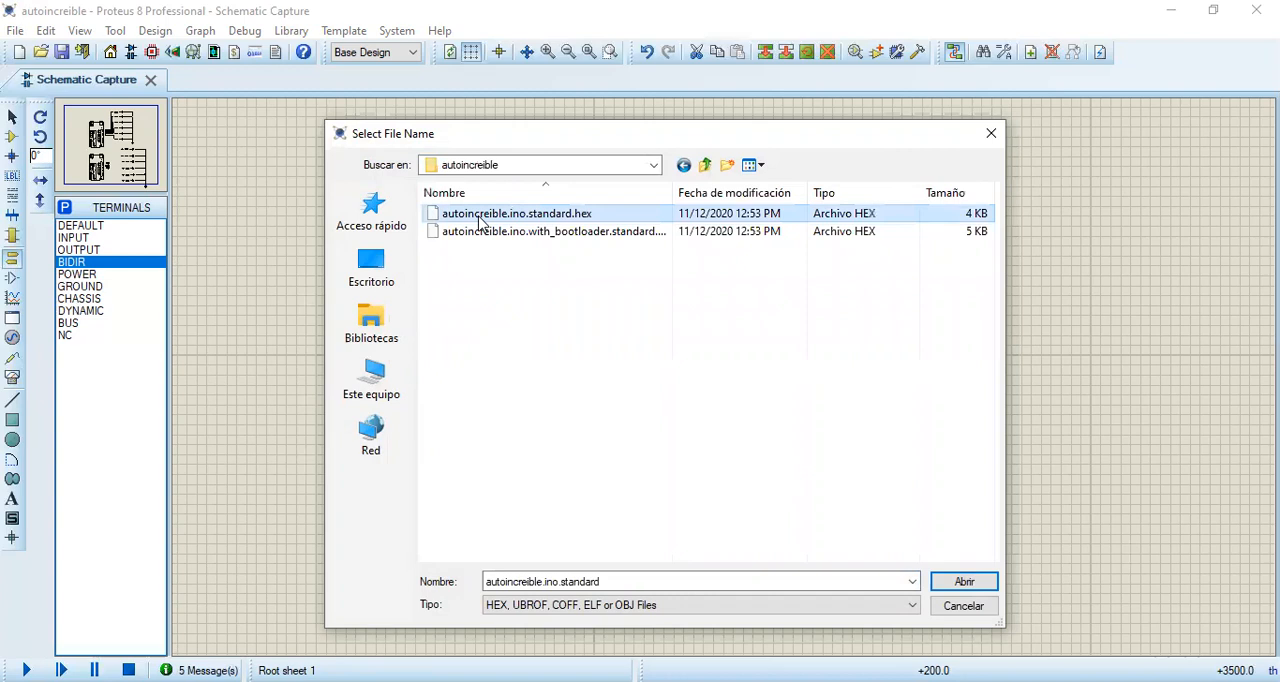
double_click(479, 216)
left_click(837, 175)
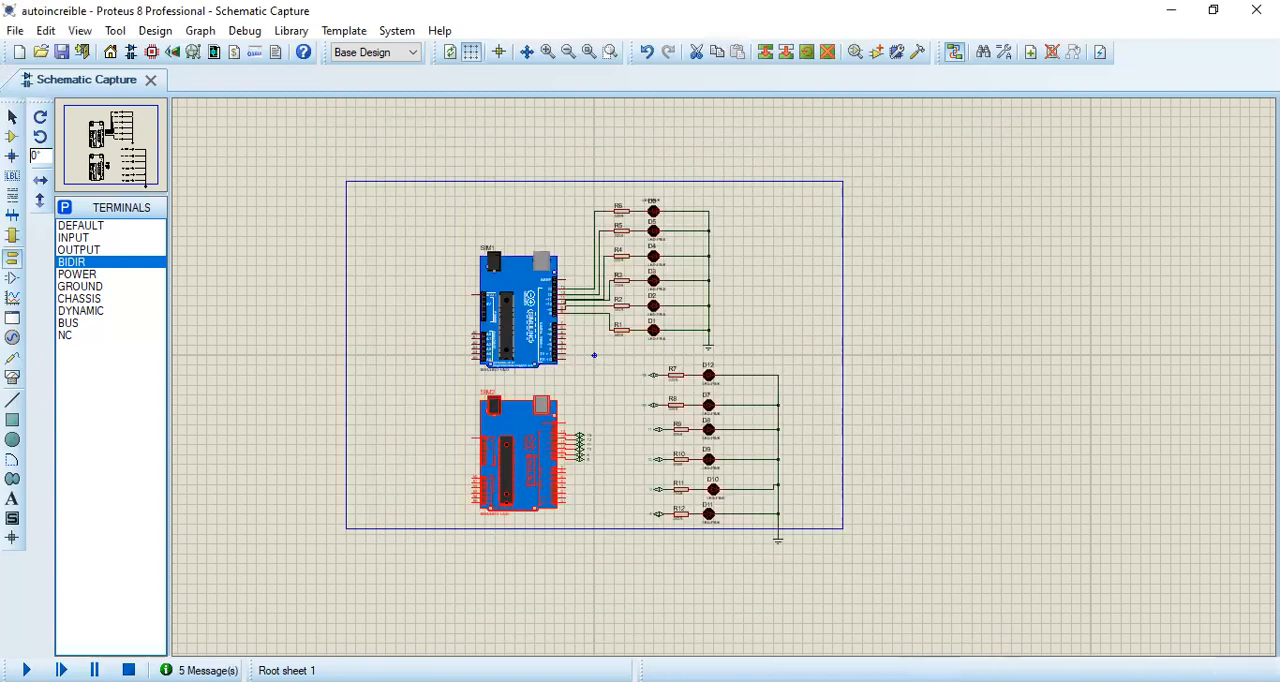
Step: Run the simulation to compare the LED sequences of both Arduino circuits, and stop it
left_click(27, 670)
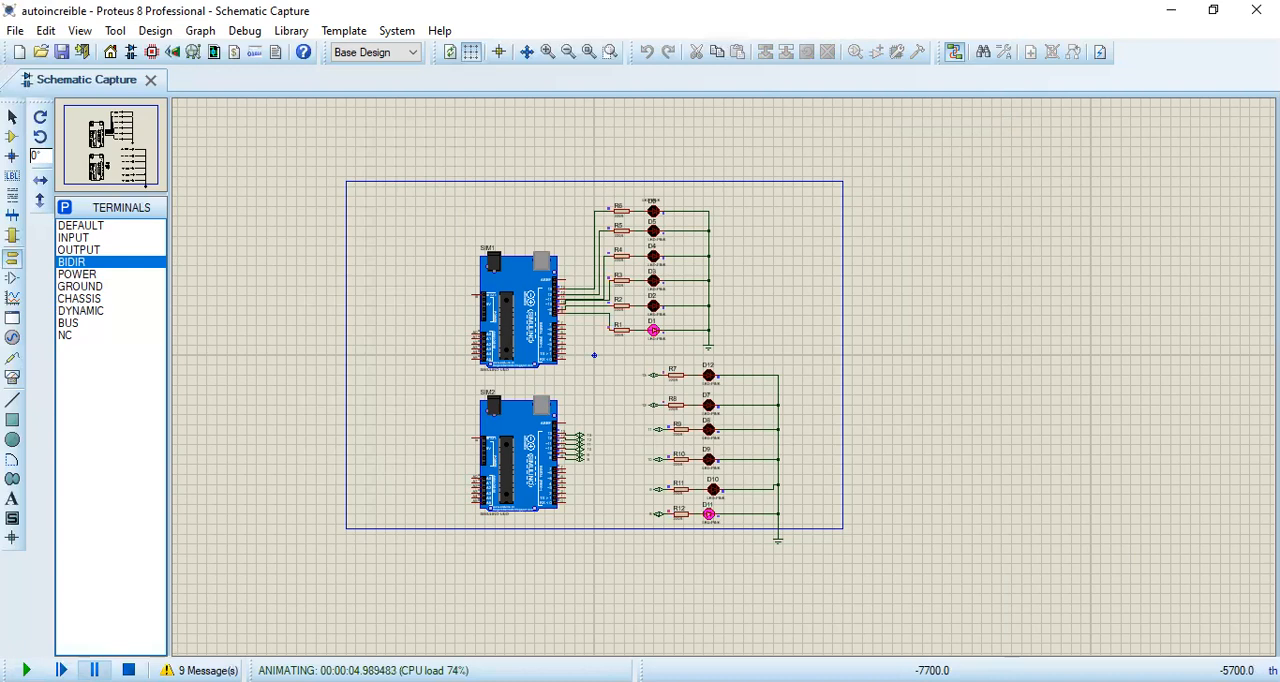
left_click(128, 670)
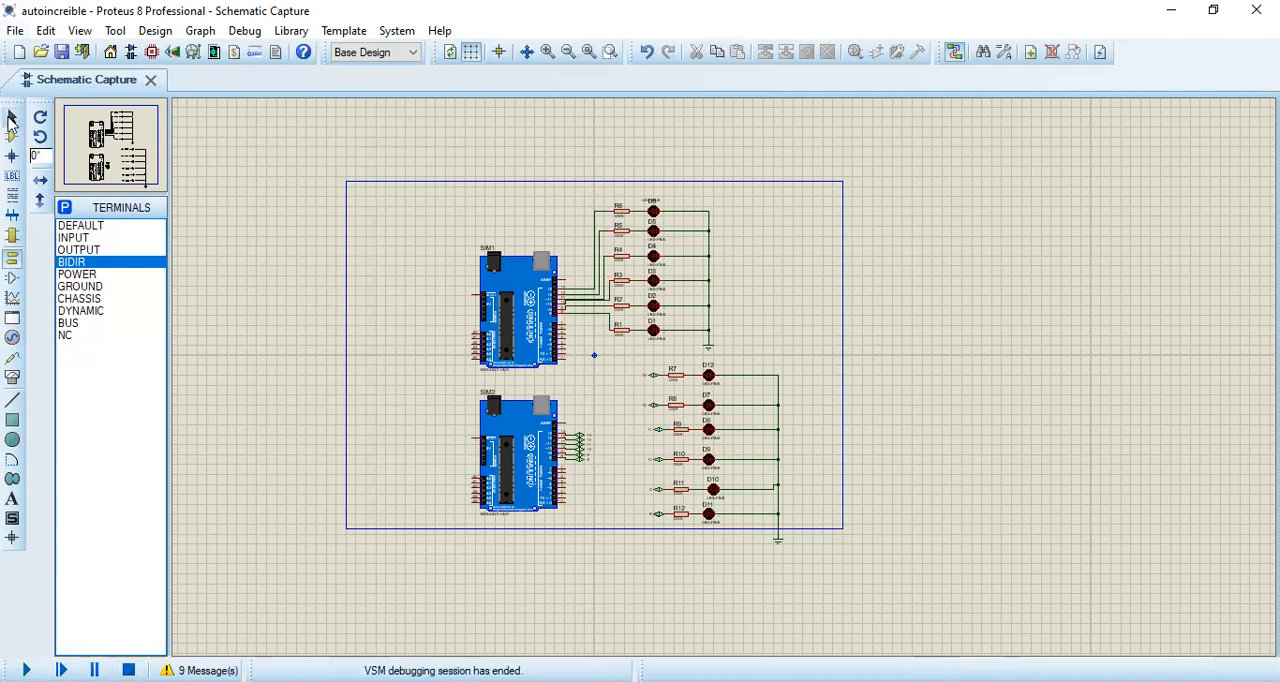
Step: Move the labelled R7 to R12 LED block outside the sheet border, to its upper right, and test it with a brief simulation
left_click_drag(837, 341, 877, 430)
left_click_drag(813, 361, 625, 563)
left_click_drag(730, 492, 1013, 258)
left_click(820, 477)
left_click(26, 670)
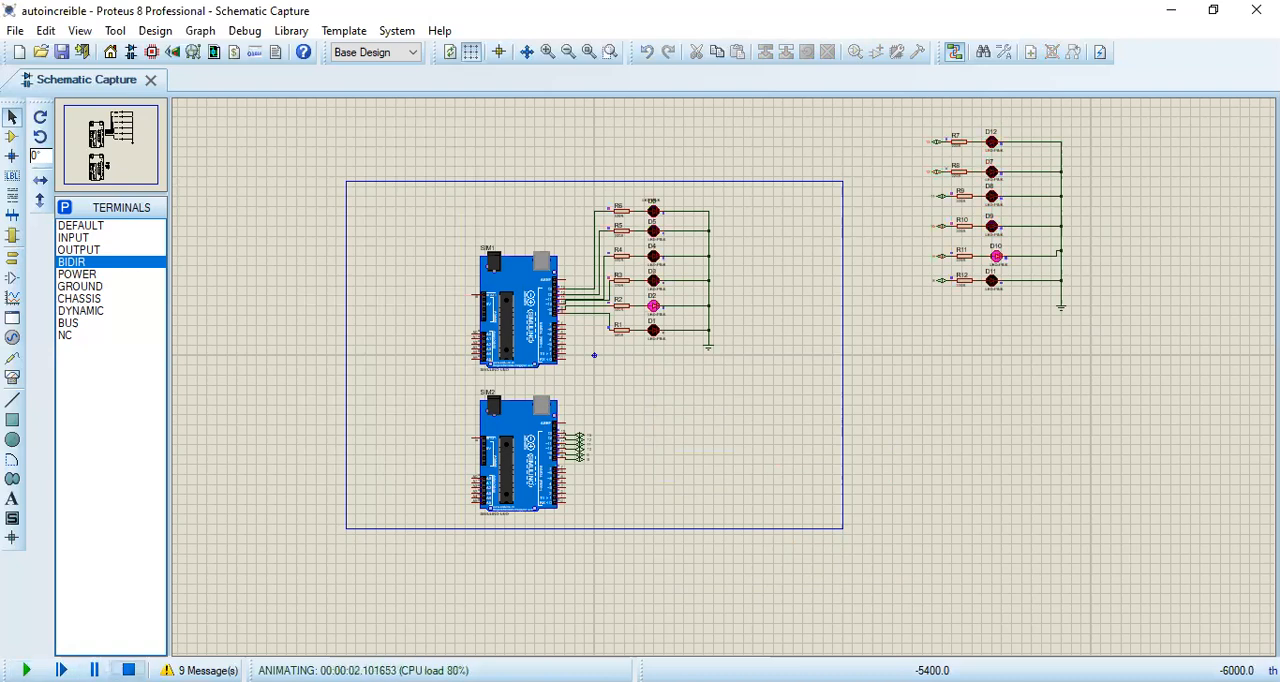
left_click(128, 670)
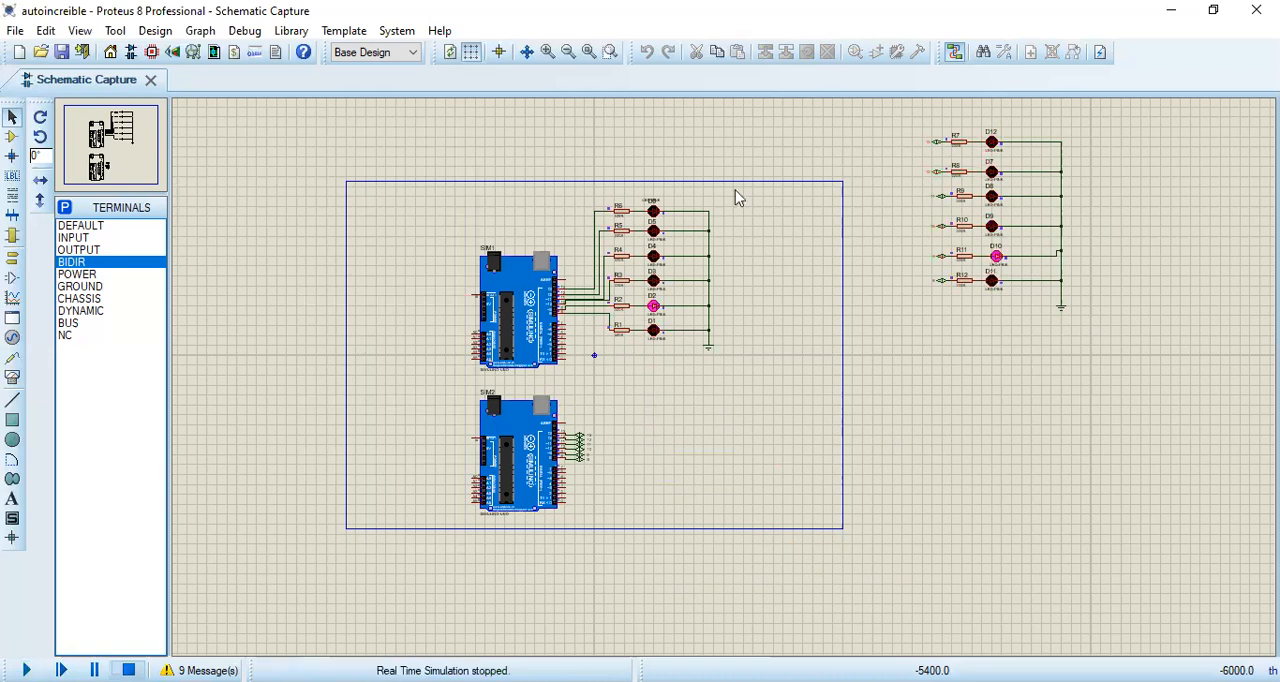
Step: Move the directly wired R1 to R6 LED block with its ground down and to the right, across the sheet's right border
left_click_drag(743, 181, 589, 413)
left_click_drag(689, 346, 831, 505)
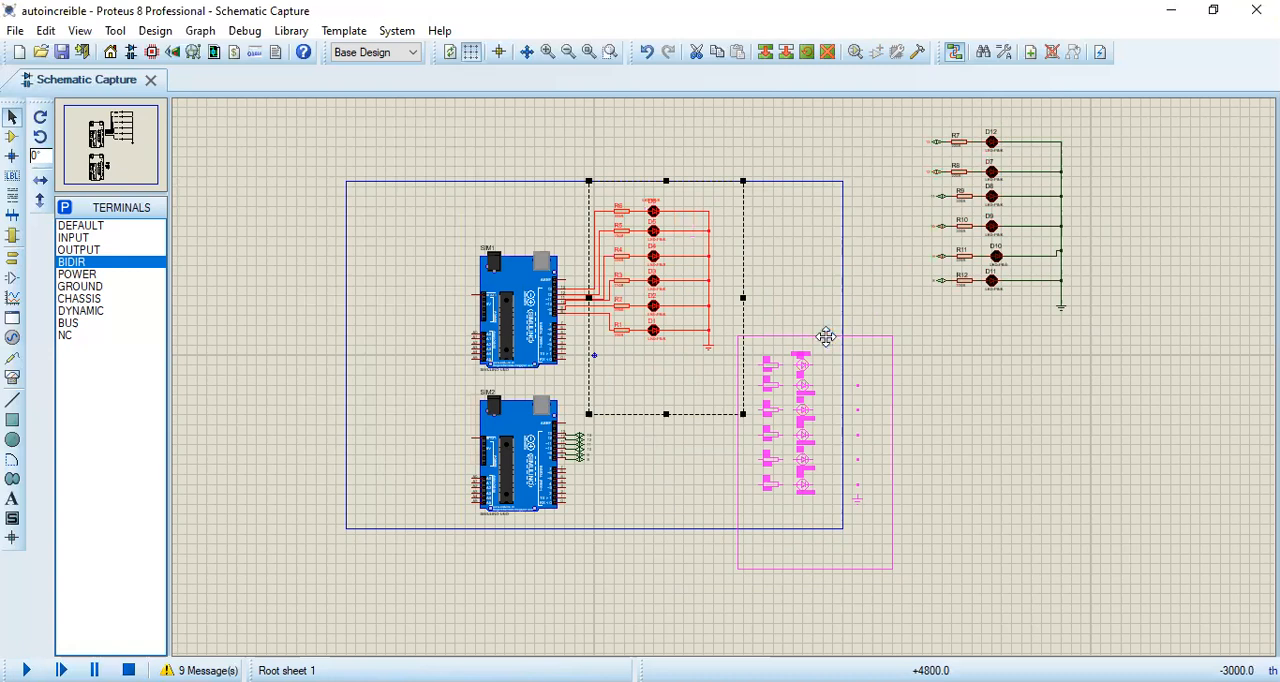
left_click(697, 476)
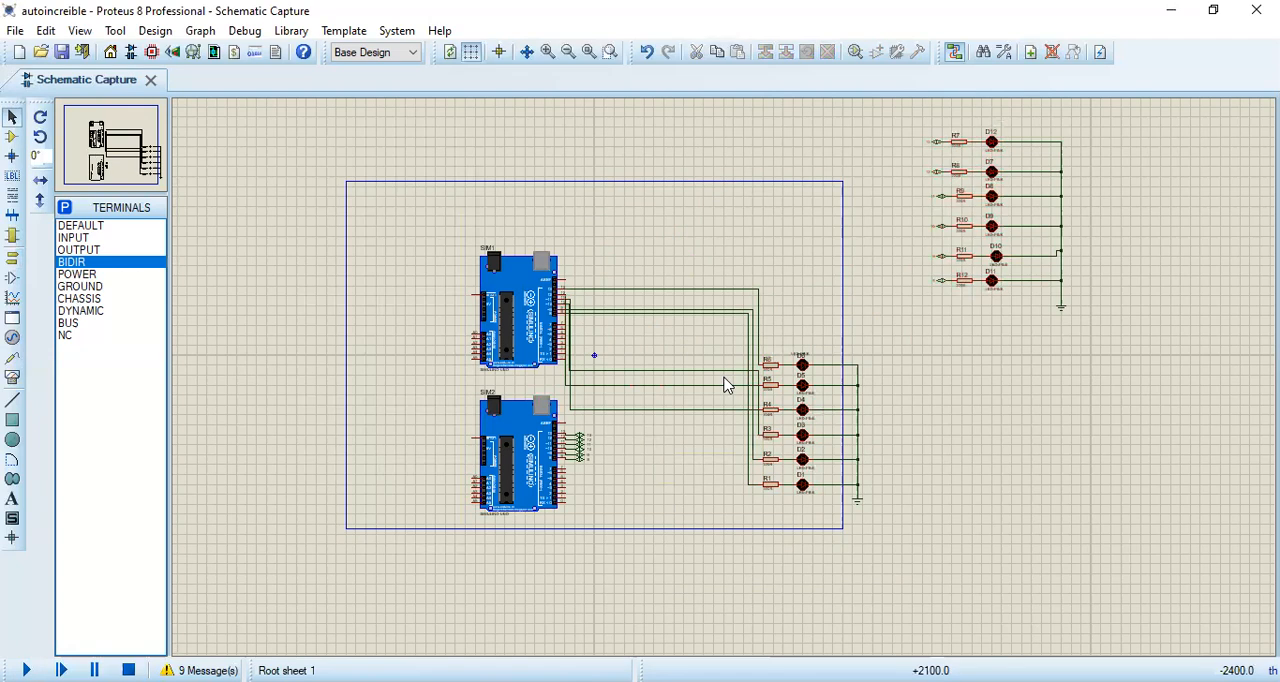
Step: Inspect the rerouted wires between SIM1 and the R1 to R6 branches, and run and stop the simulation of both circuits
scroll(730, 380, "up", 2)
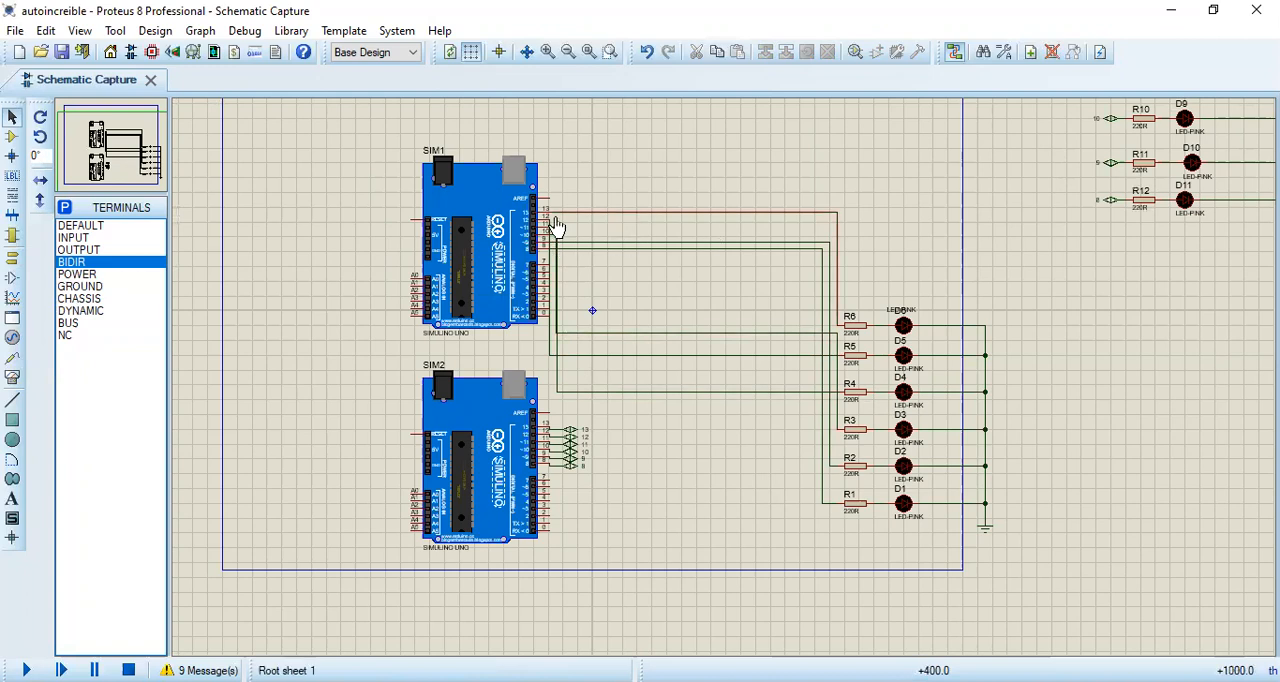
scroll(700, 350, "up", 1)
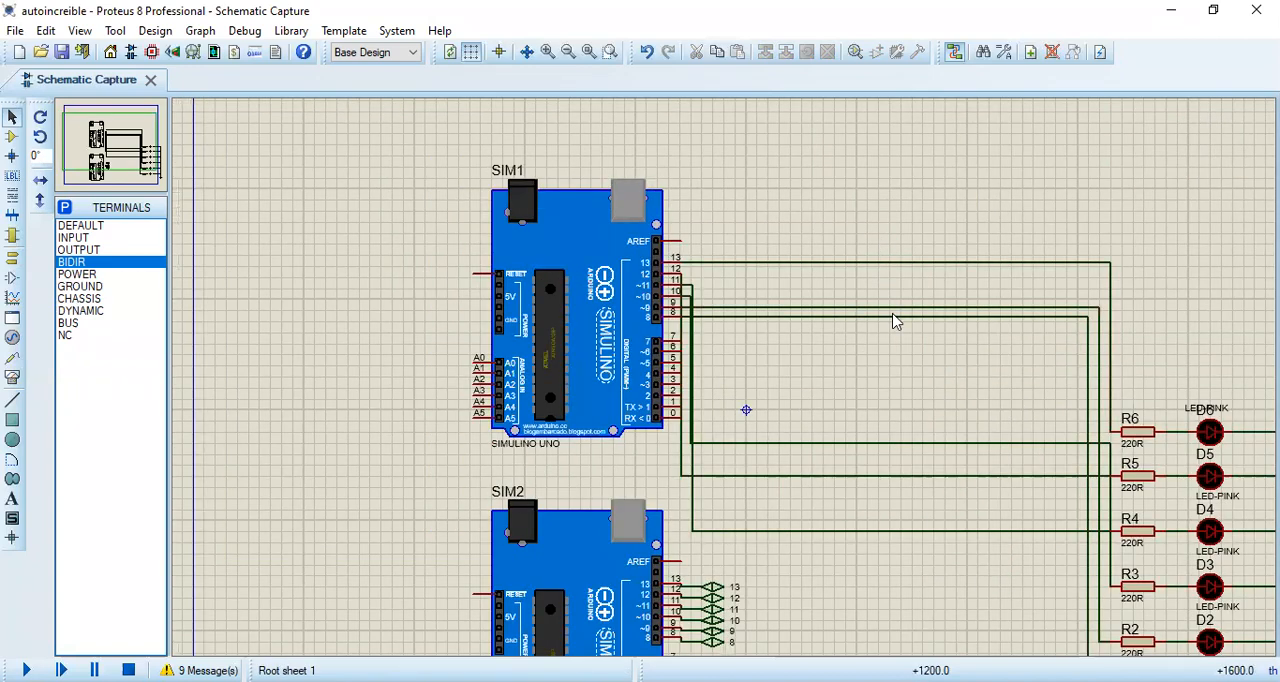
scroll(851, 517, "down", 2)
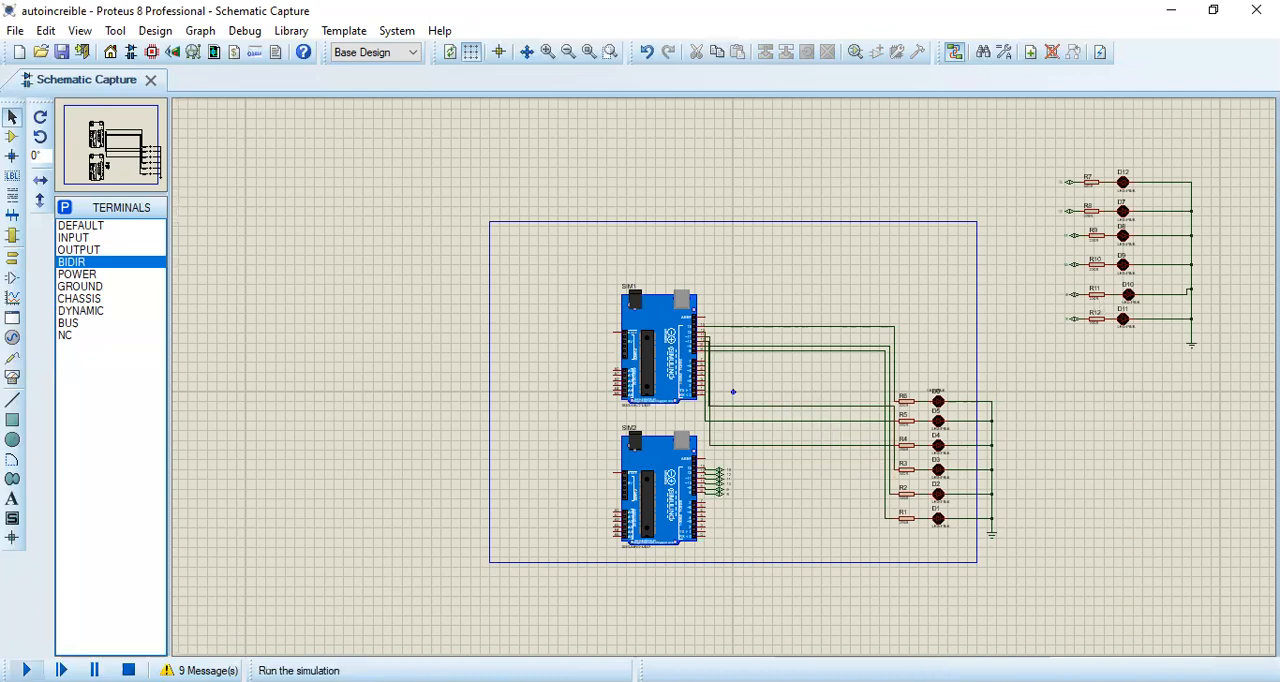
left_click(26, 670)
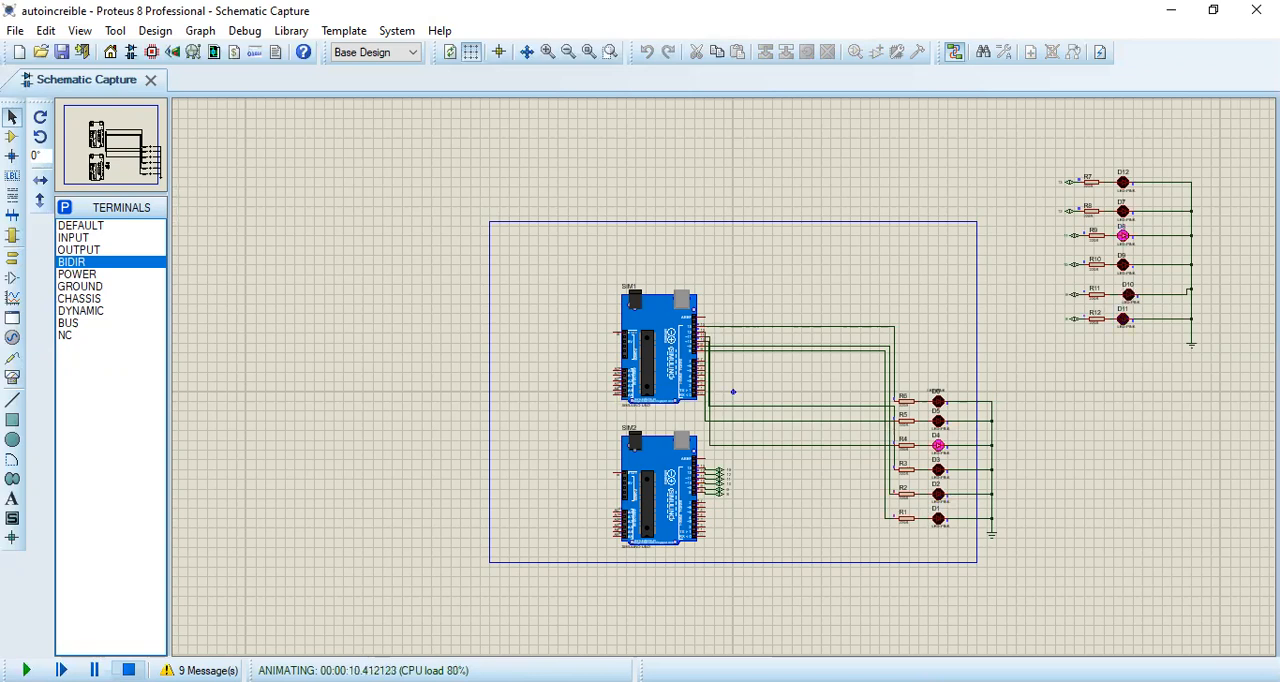
left_click(128, 670)
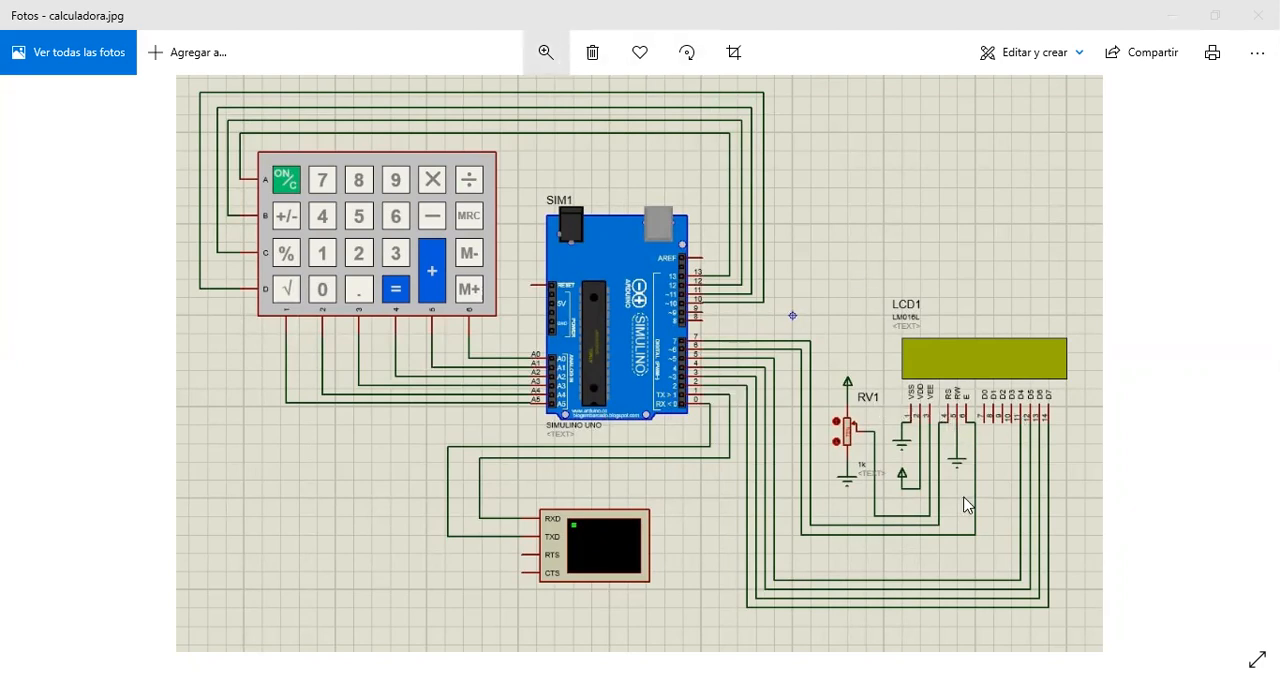
Step: In the Photos app, examine calculadora.jpg up close, following the wires from the Arduino's digital pins to LCD1 and RV1
left_click(545, 52)
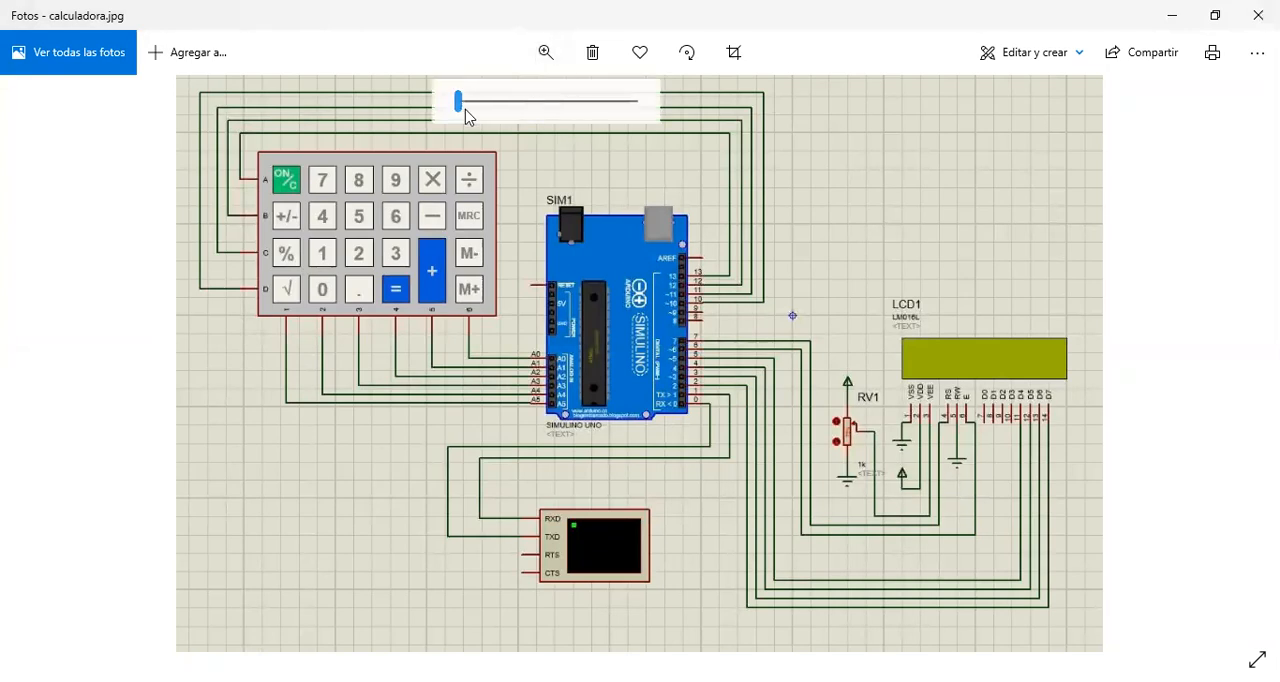
left_click_drag(465, 116, 517, 123)
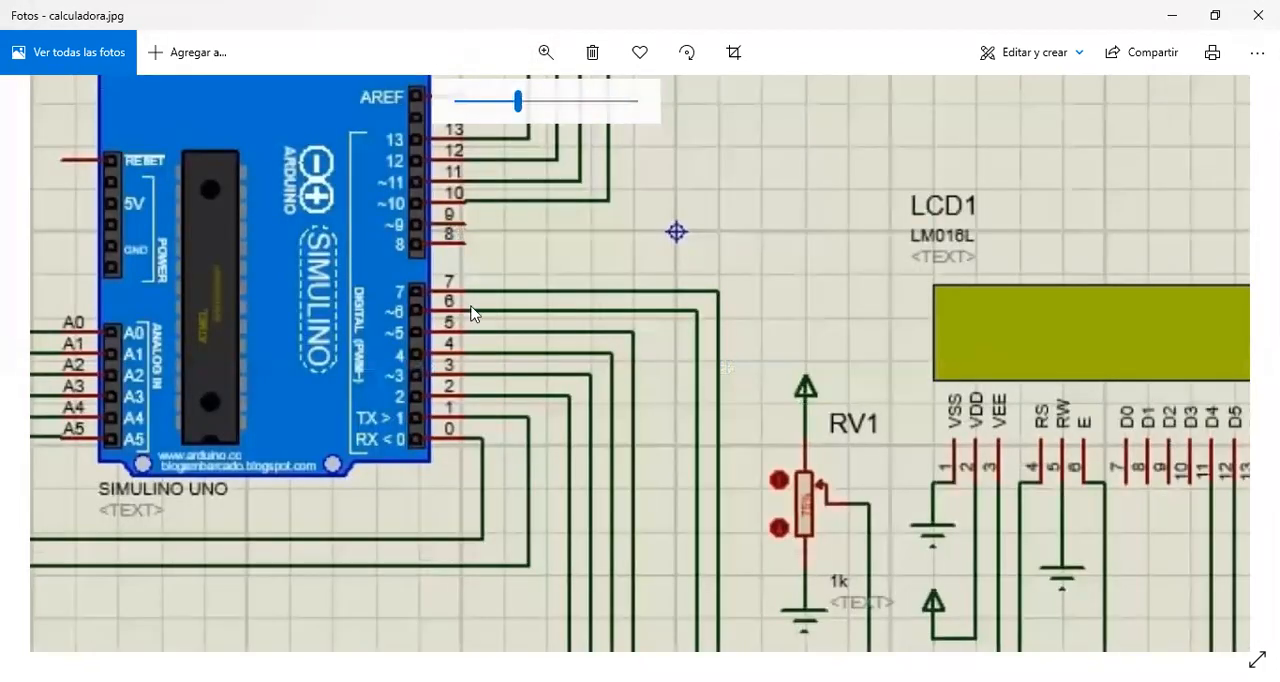
left_click_drag(727, 368, 681, 246)
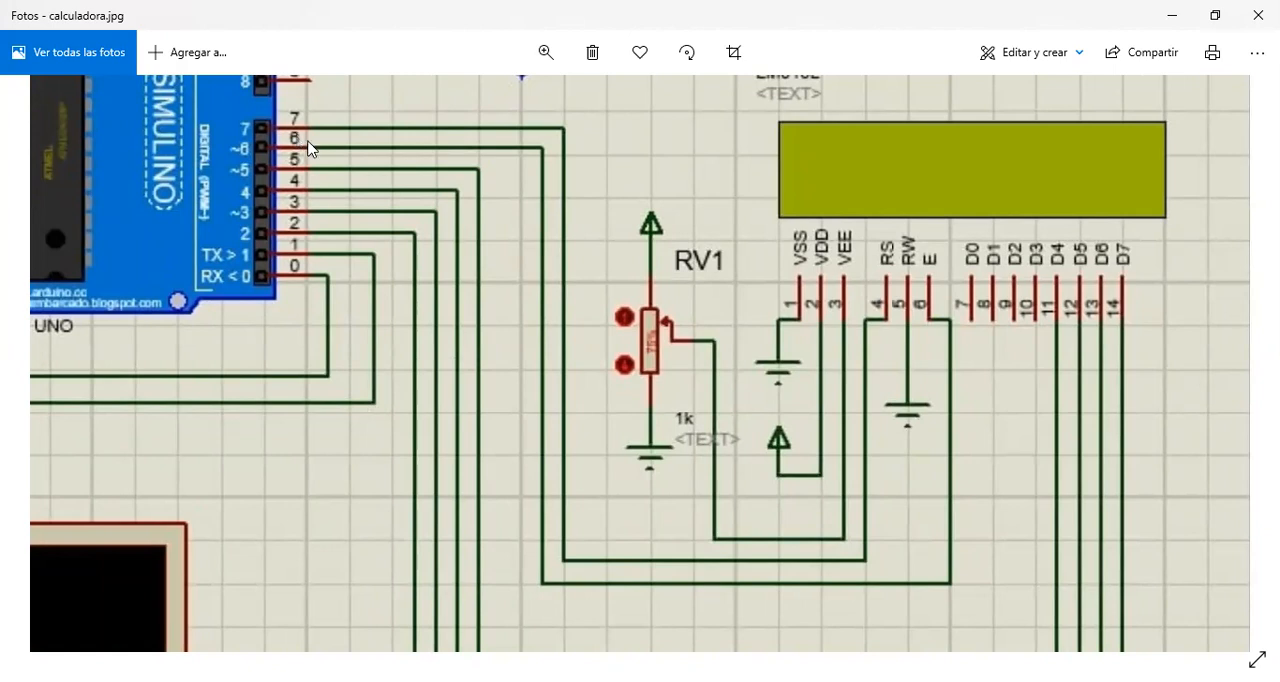
scroll(1104, 337, "down", 1)
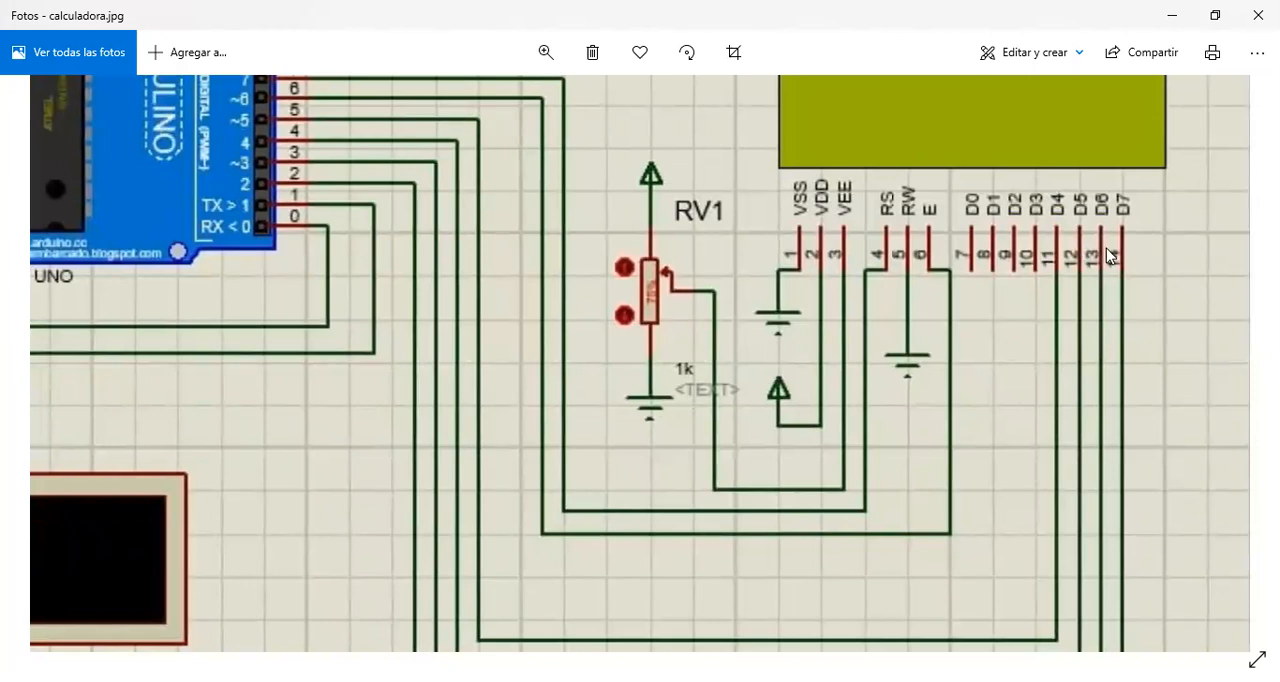
scroll(1060, 330, "down", 2)
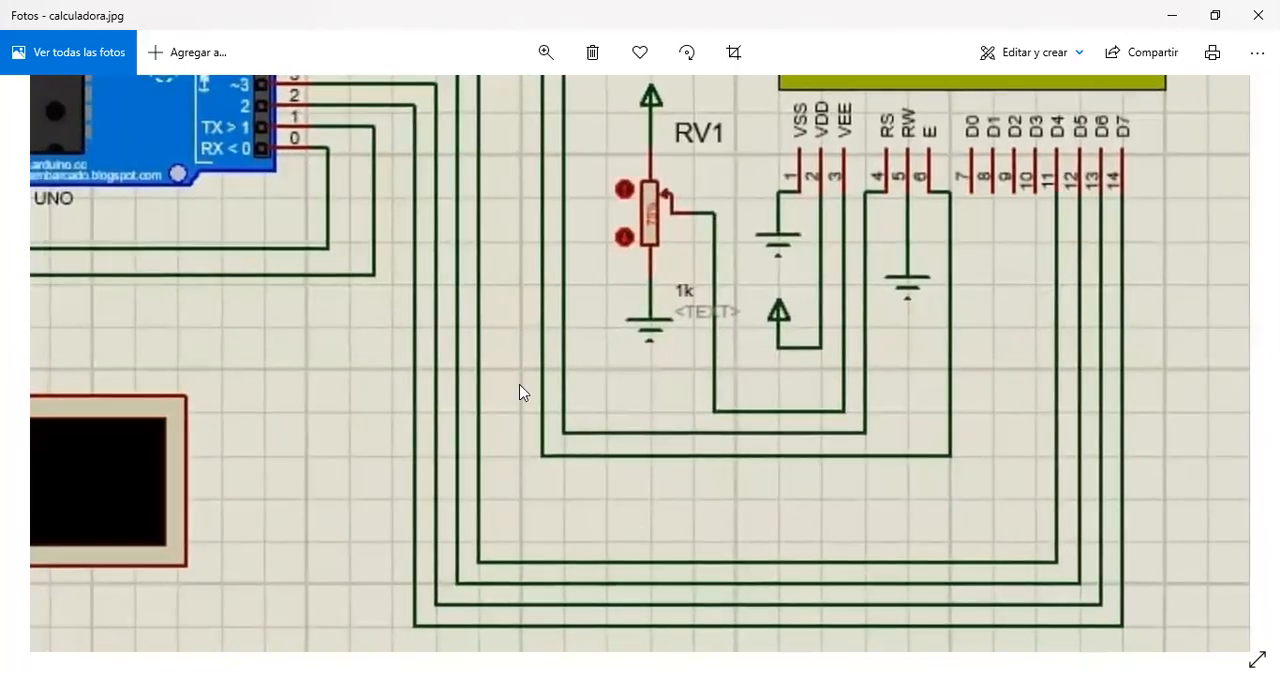
Step: Trace the wires from Arduino digital pins 2 to 7 to LCD1's D4 to D7, RS and E pins in the image
scroll(555, 520, "up", 3)
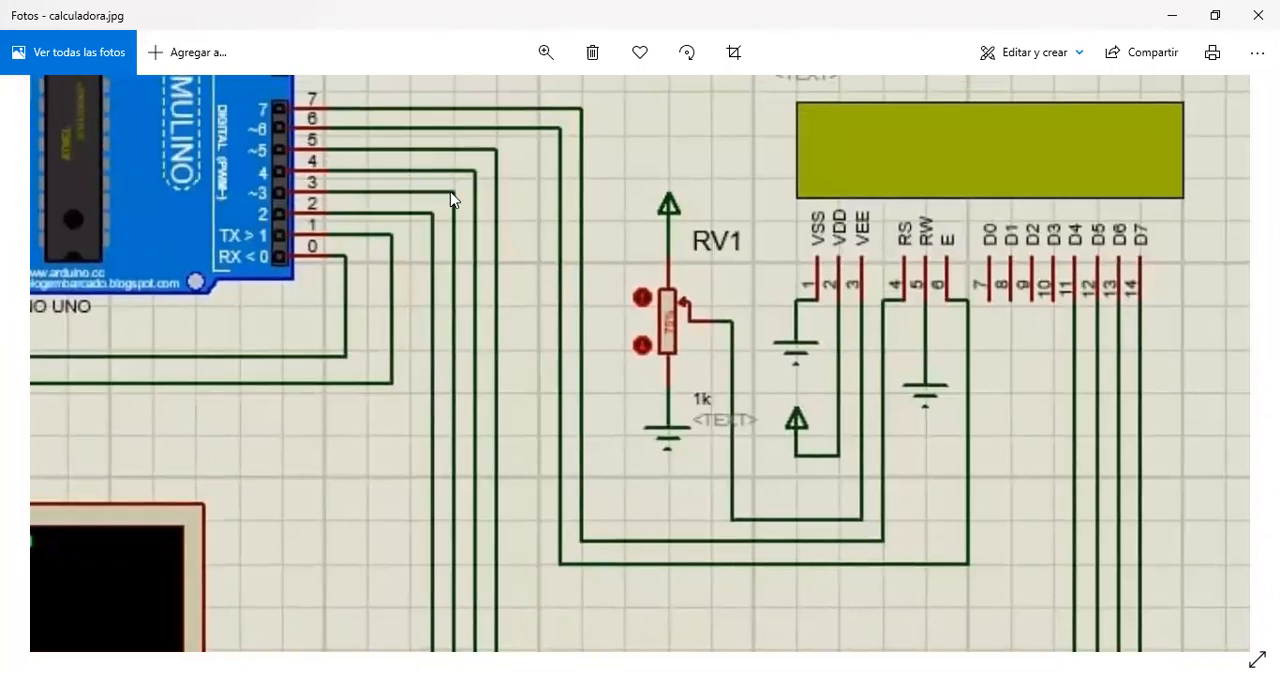
left_click_drag(502, 333, 485, 118)
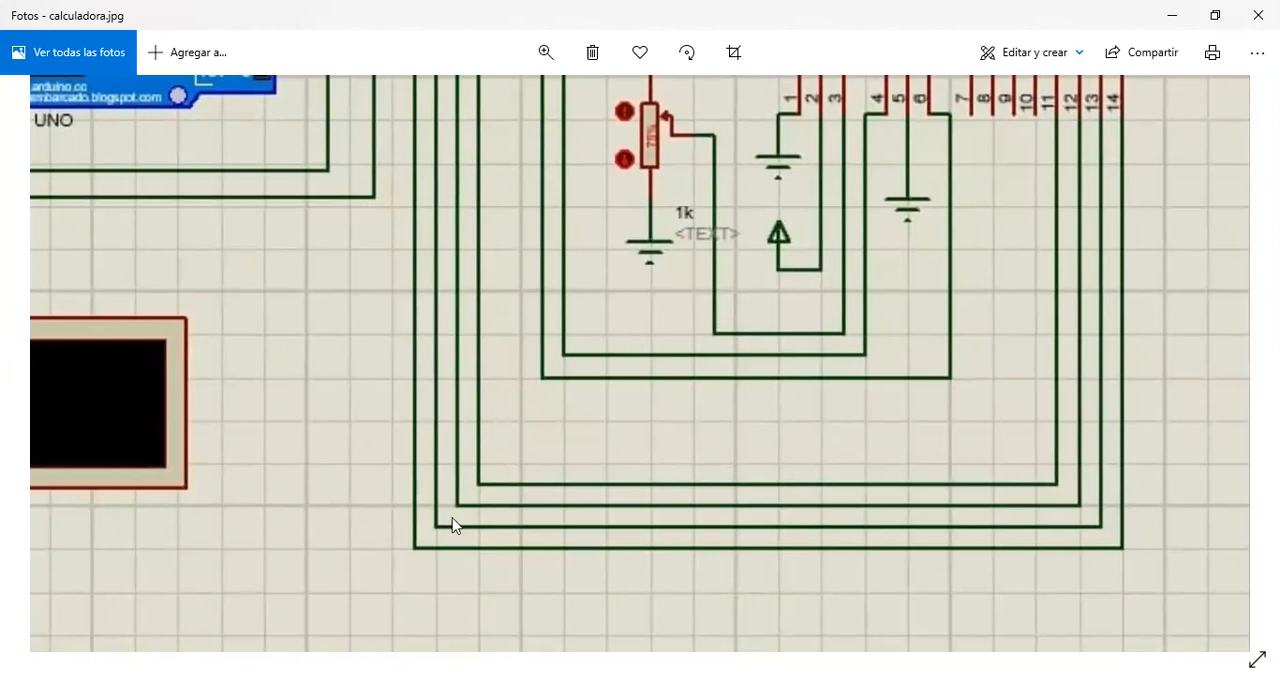
scroll(451, 526, "up", 1)
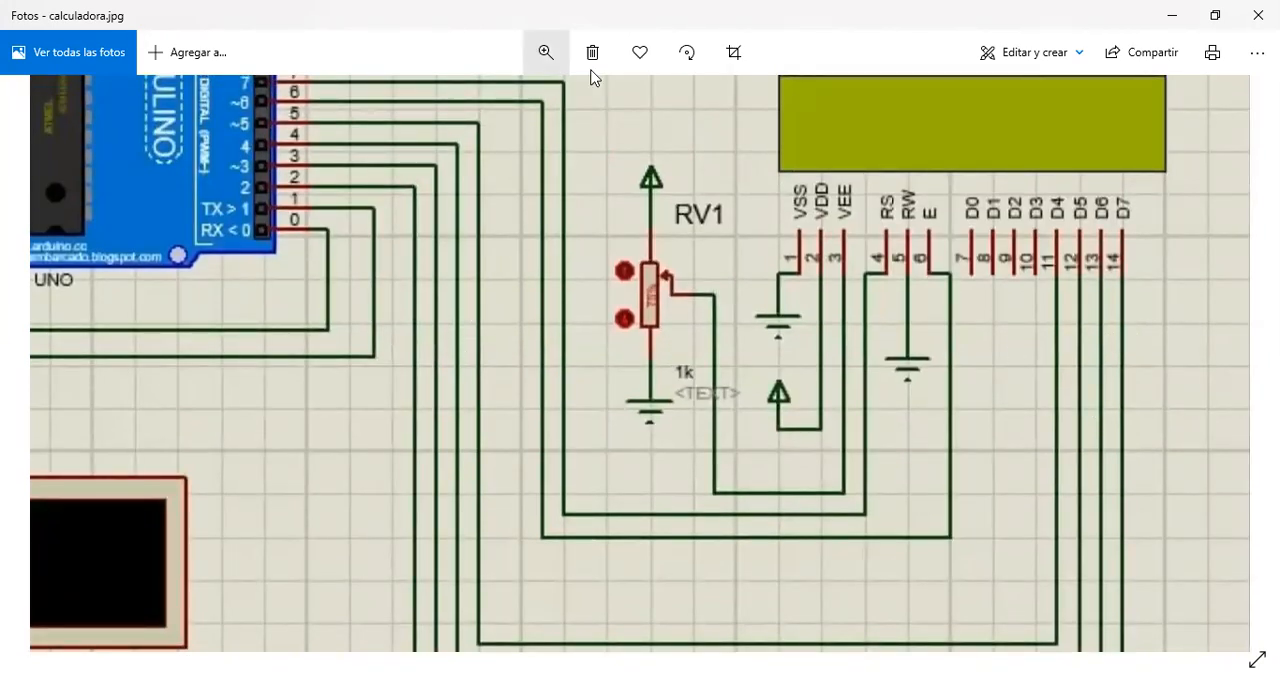
left_click(545, 52)
left_click_drag(517, 101, 489, 101)
left_click_drag(790, 237, 873, 351)
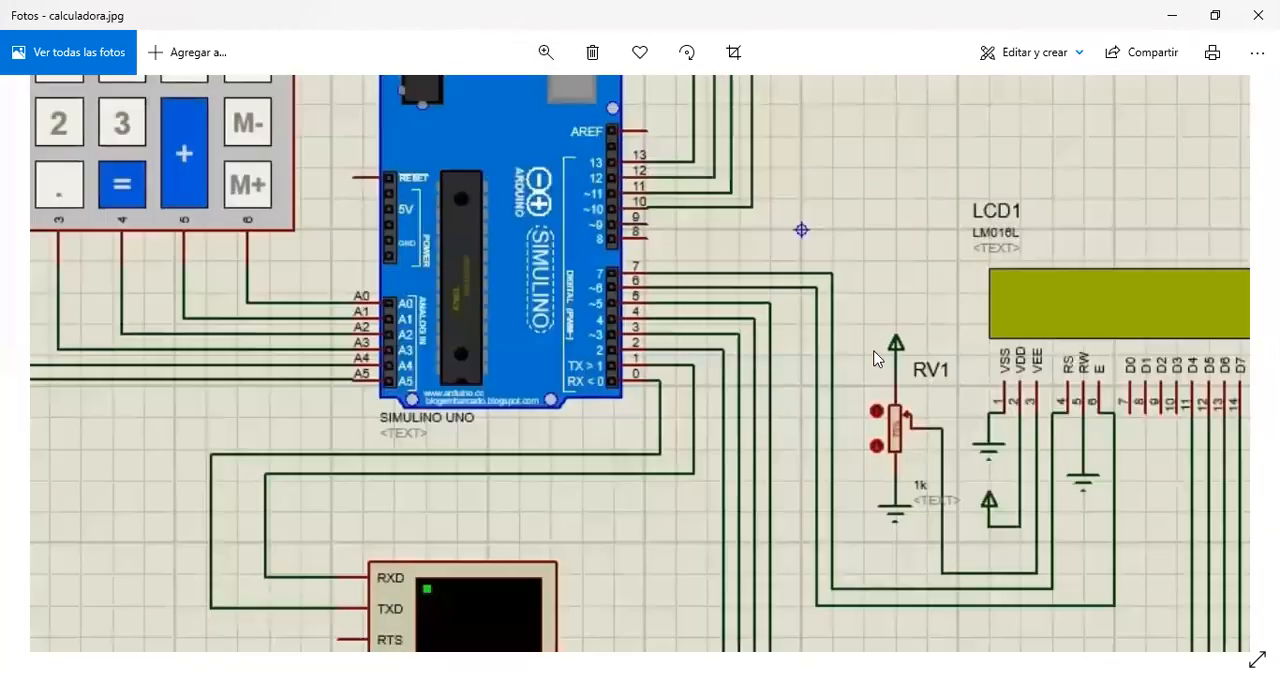
Step: Trace the calculator keypad's column wires to Arduino pins A0 to A5 and its row wires A to D to pins 10 to 13
left_click_drag(777, 458, 877, 609)
left_click_drag(904, 416, 797, 523)
left_click_drag(662, 376, 651, 351)
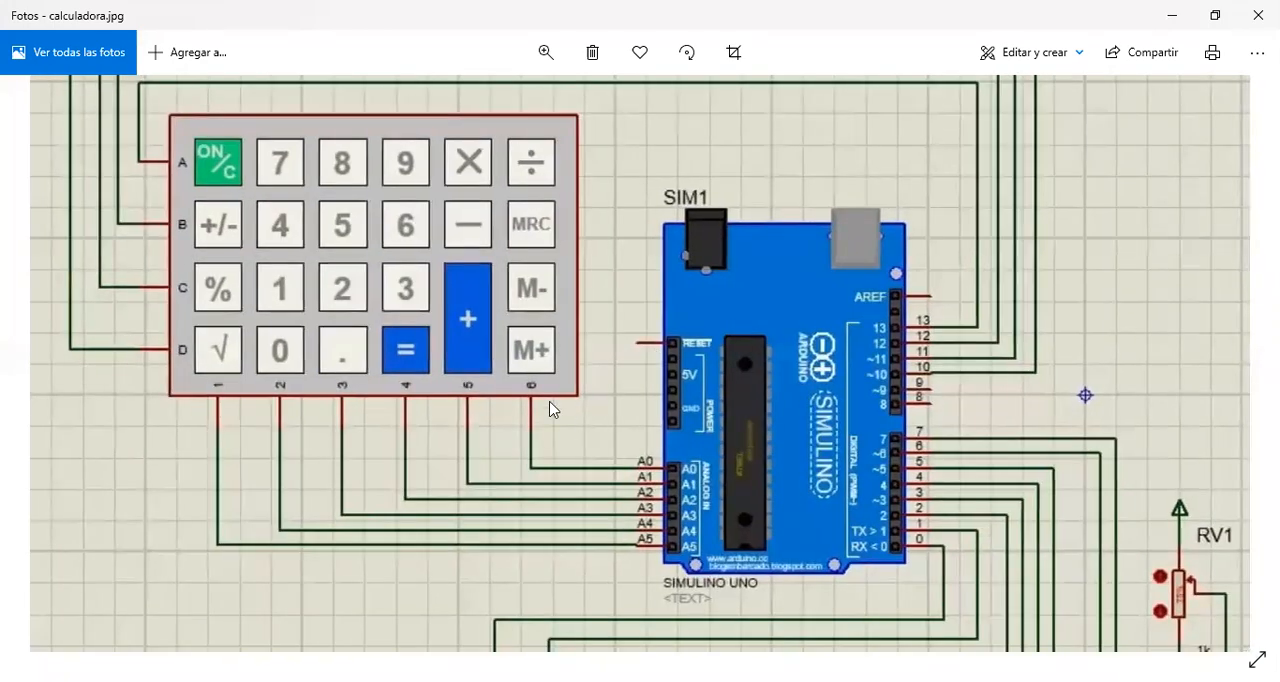
left_click_drag(549, 408, 400, 374)
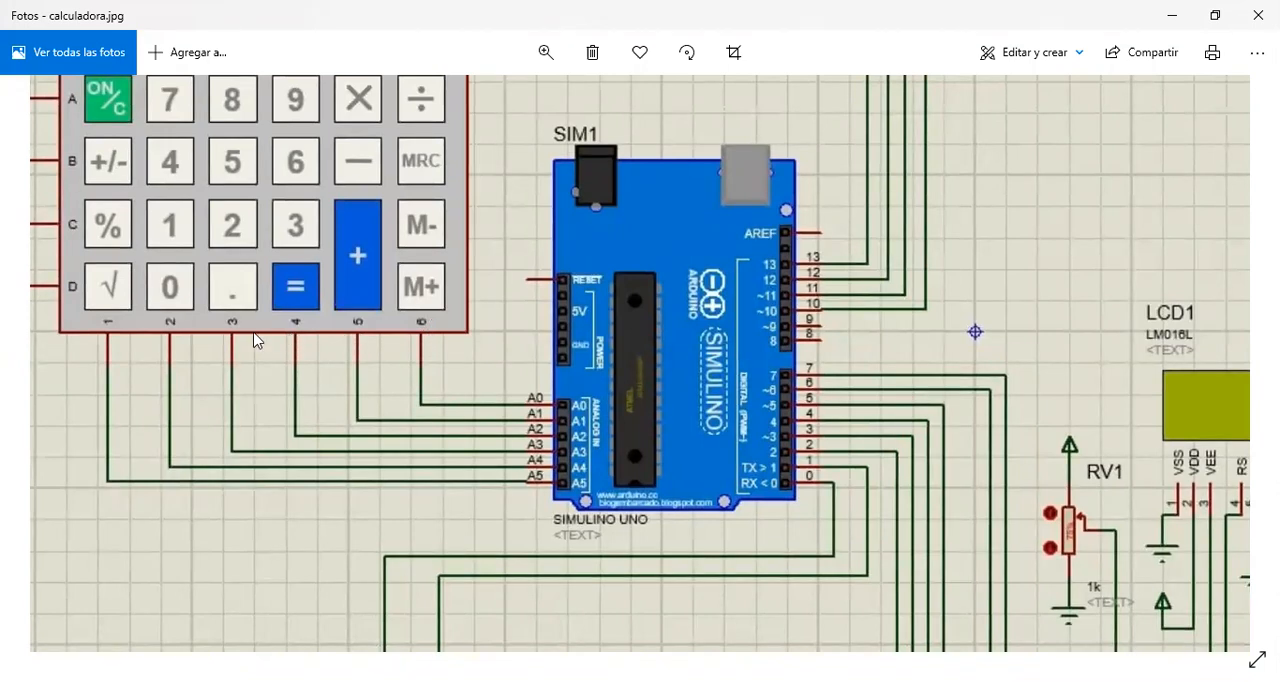
left_click_drag(379, 499, 489, 654)
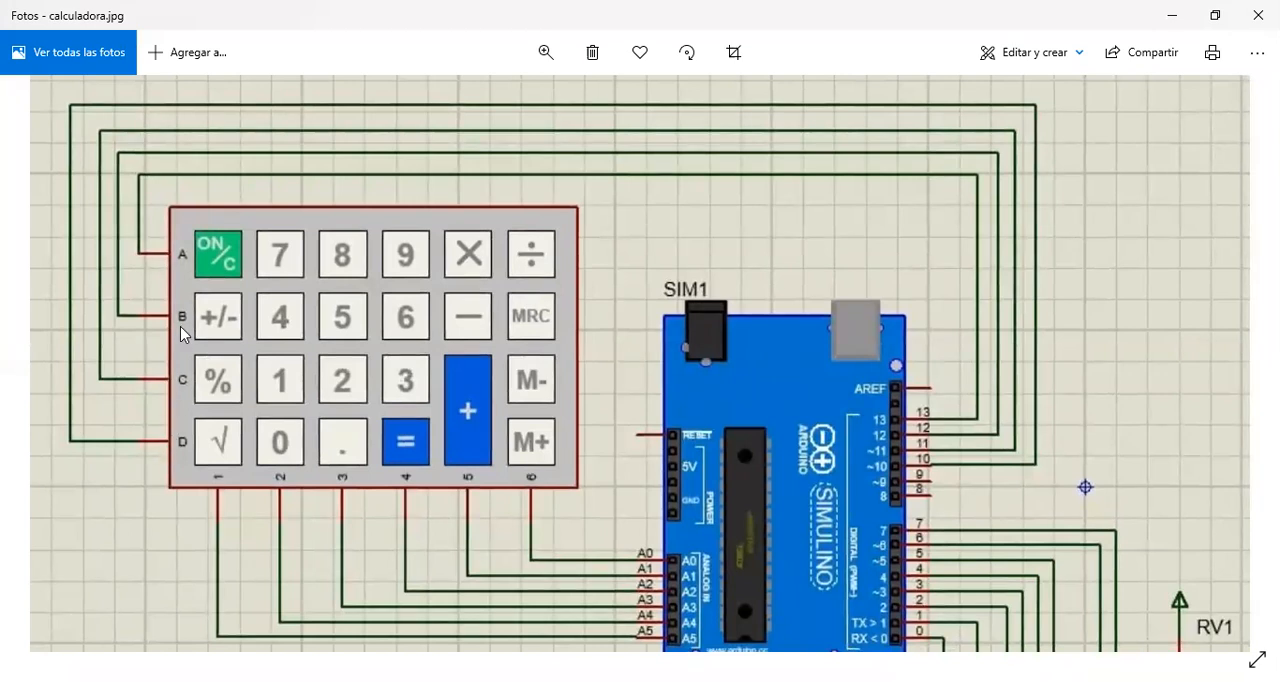
left_click_drag(563, 485, 197, 222)
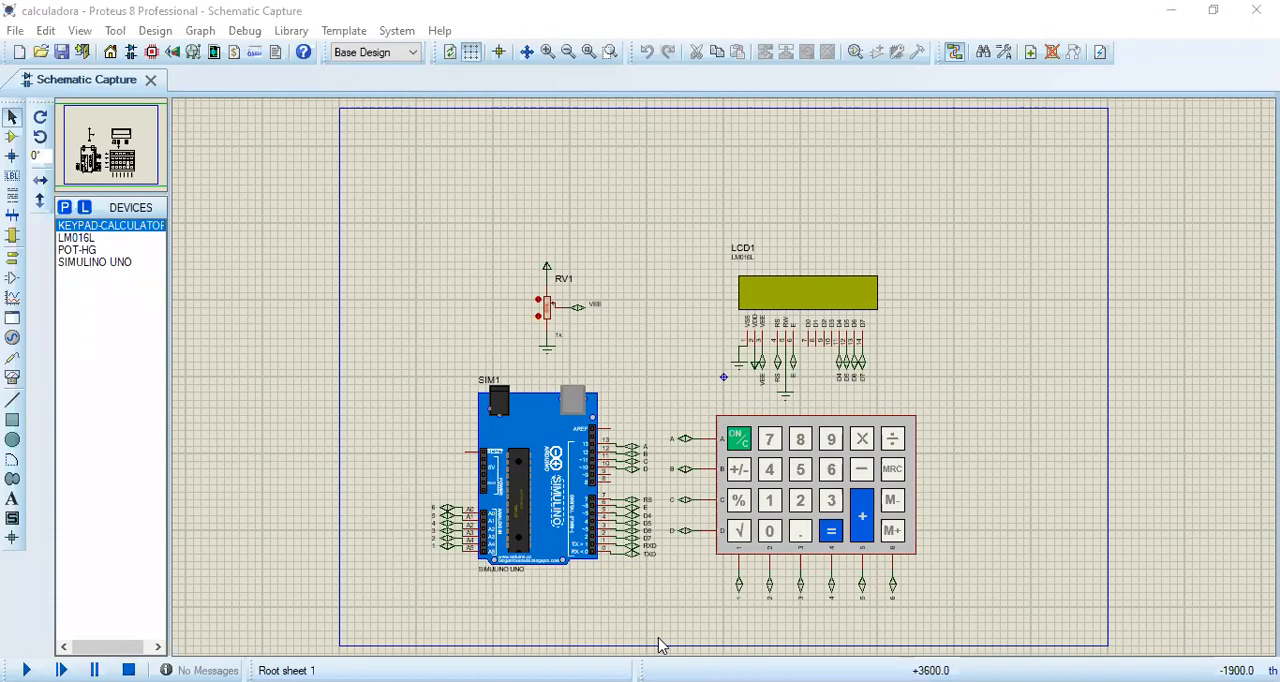
Step: In the Proteus calculadora schematic, examine the labelled BIDIR terminals on LCD1 and on the Arduino's digital pins, including RXD and TXD
scroll(919, 371, "up", 2)
middle_click(734, 366)
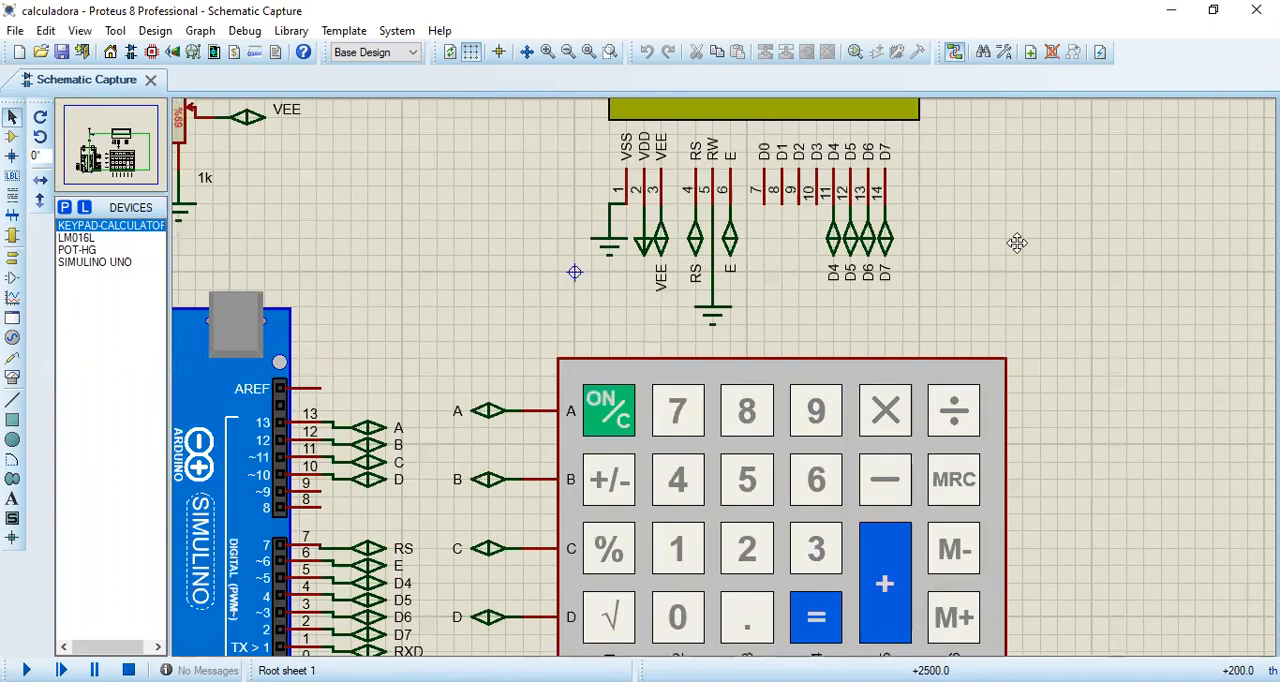
left_click(1029, 239)
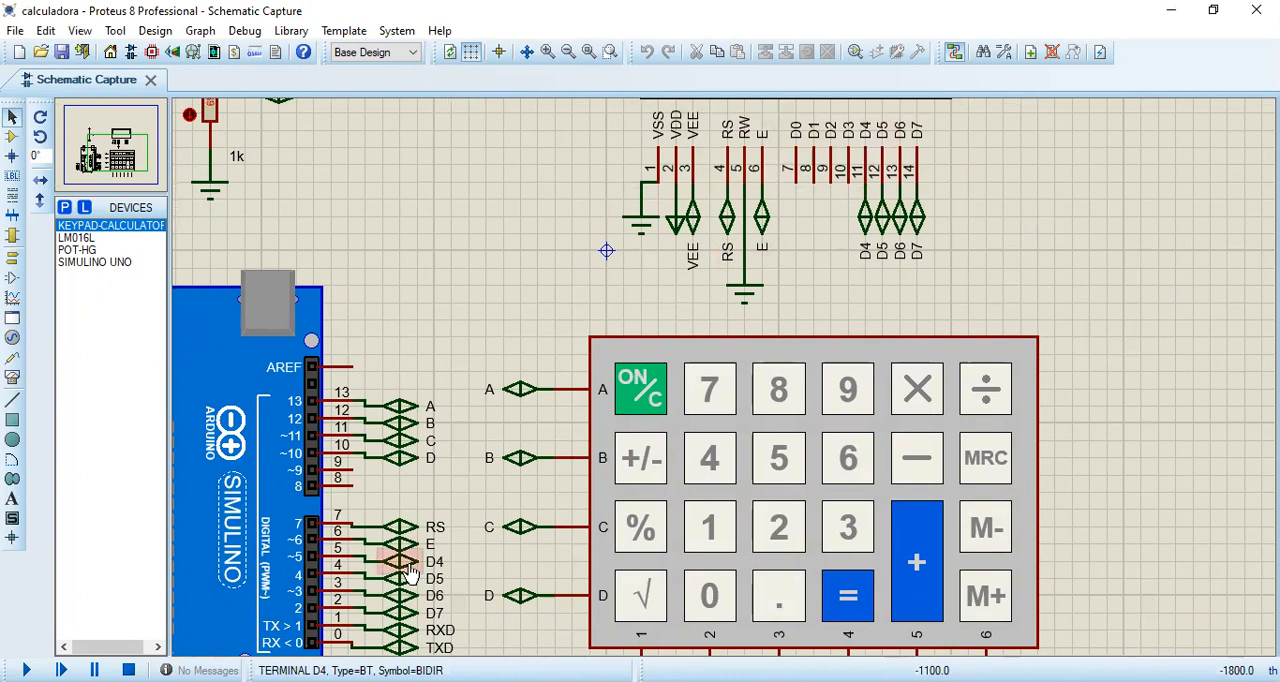
scroll(591, 470, "down", 1)
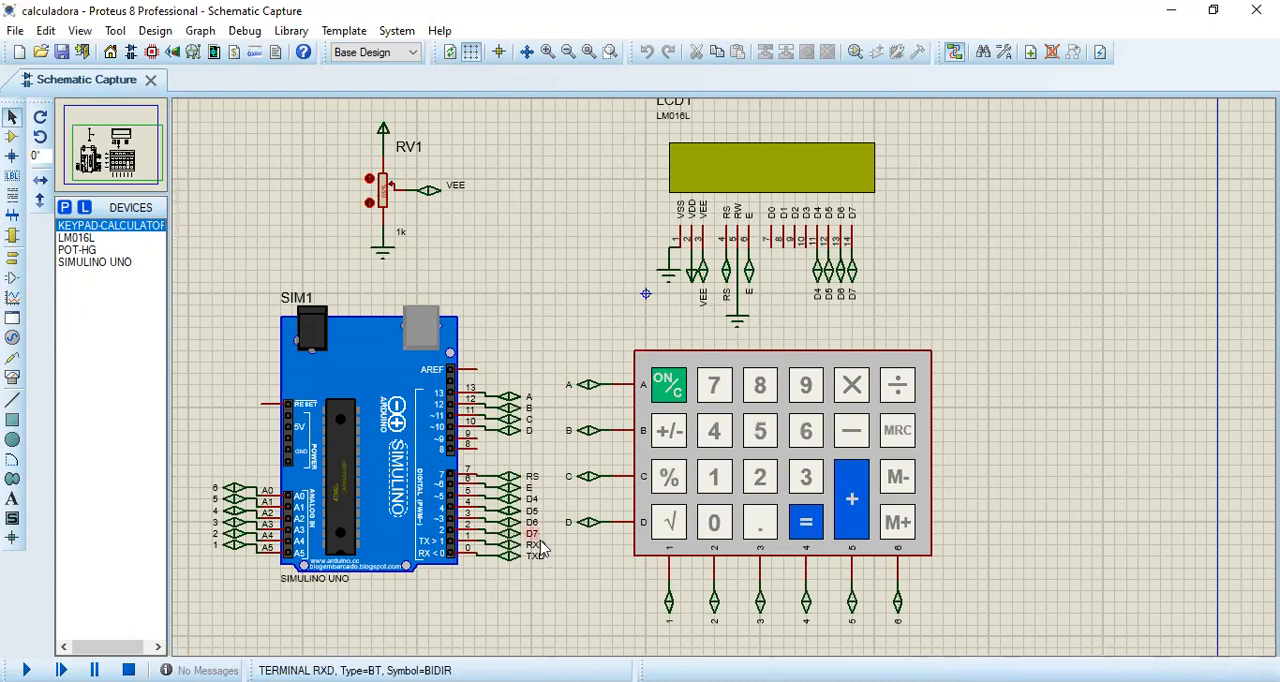
scroll(604, 500, "down", 1)
scroll(600, 503, "up", 2)
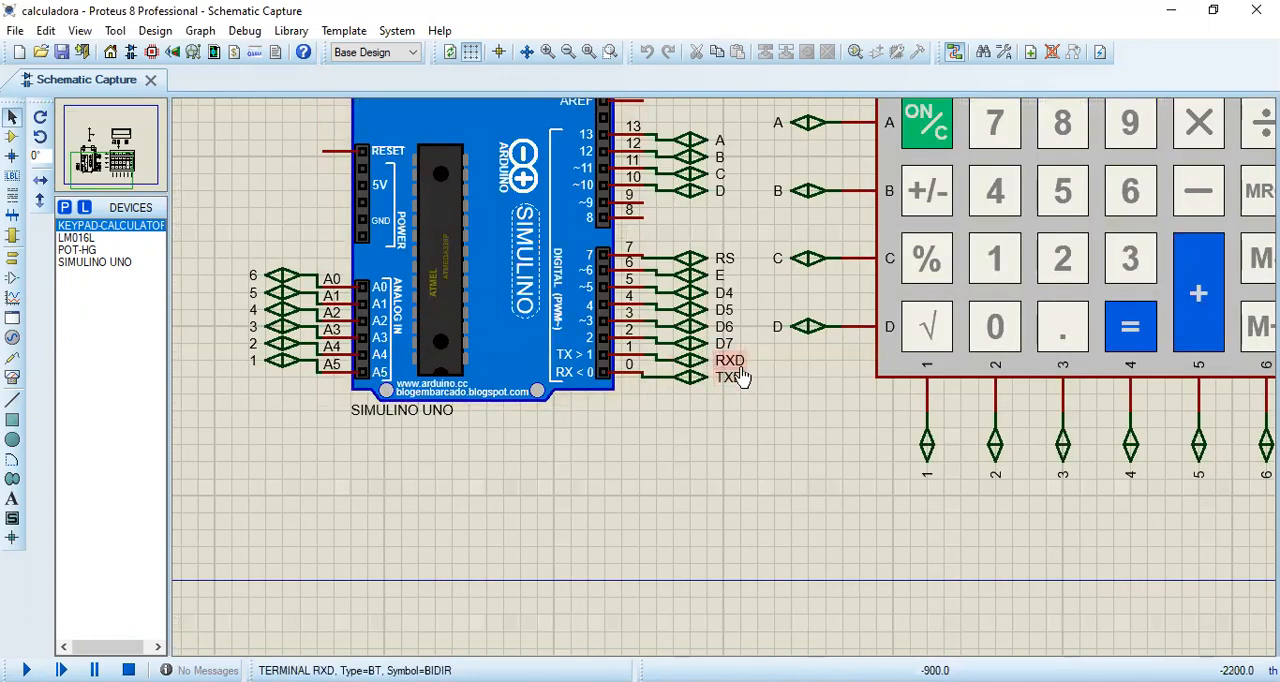
scroll(740, 378, "down", 1)
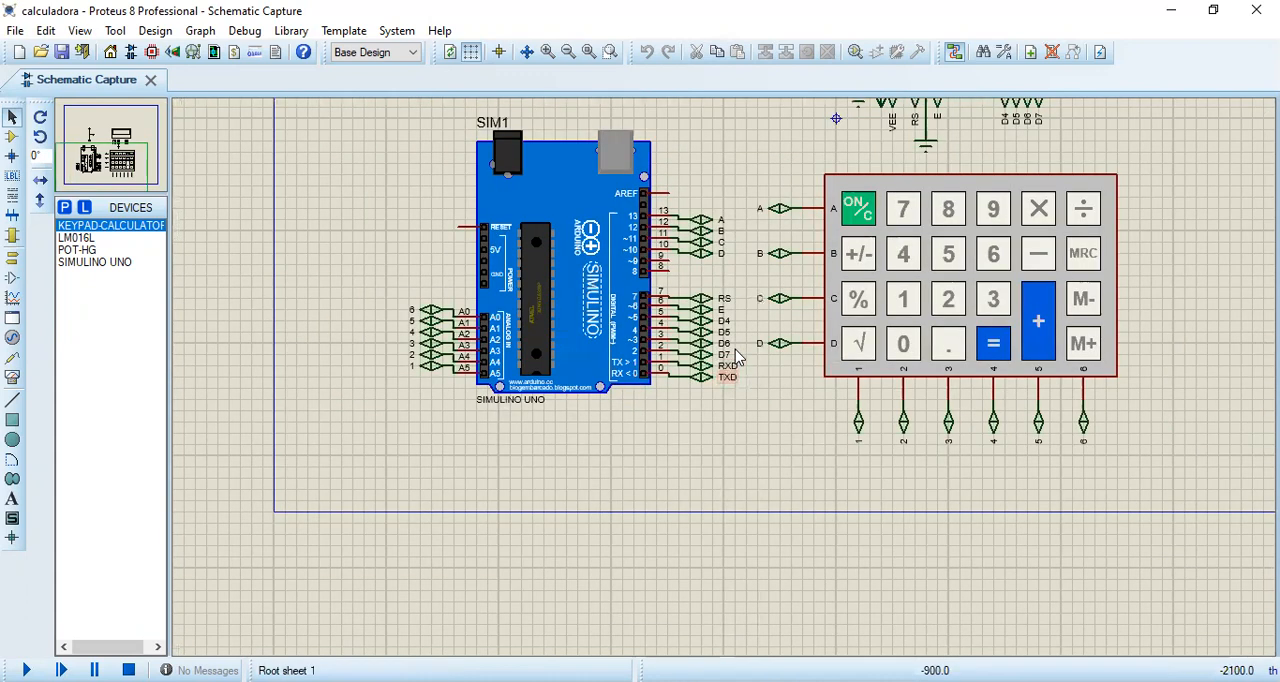
left_click(641, 458)
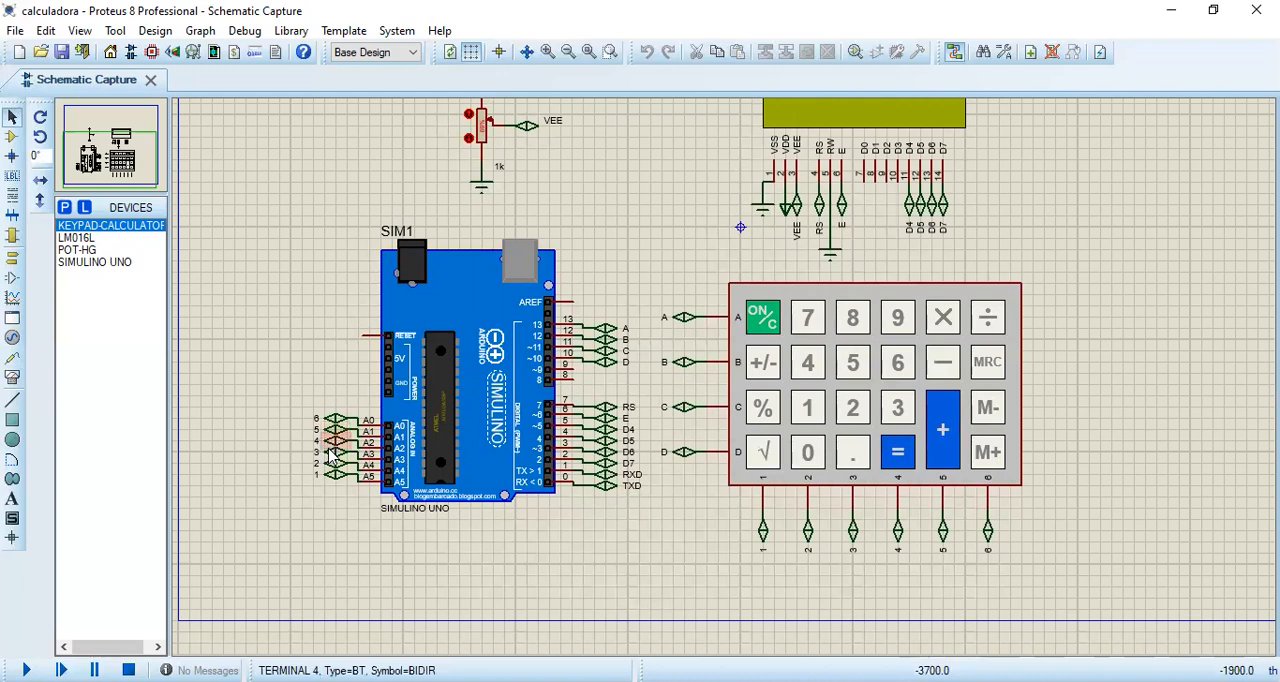
Step: Compare the terminals labelled 1 to 6 and A to D on the Arduino with those on the calculator keypad
middle_click(585, 493)
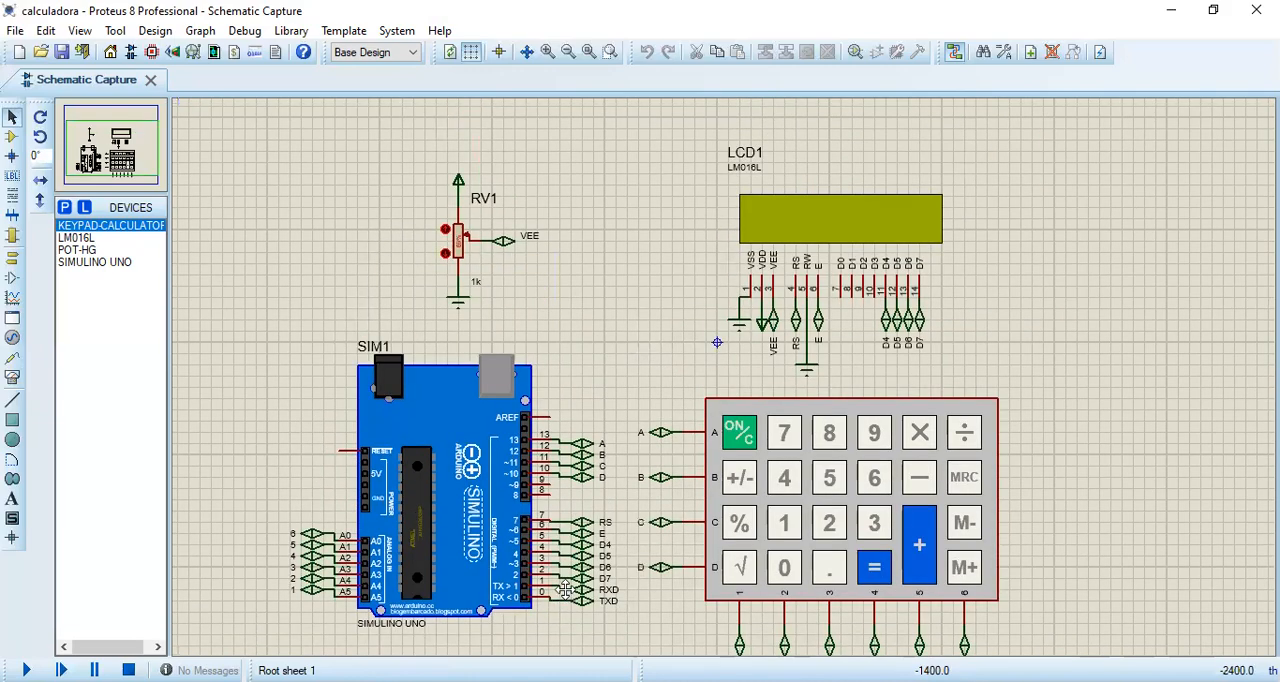
left_click(534, 524)
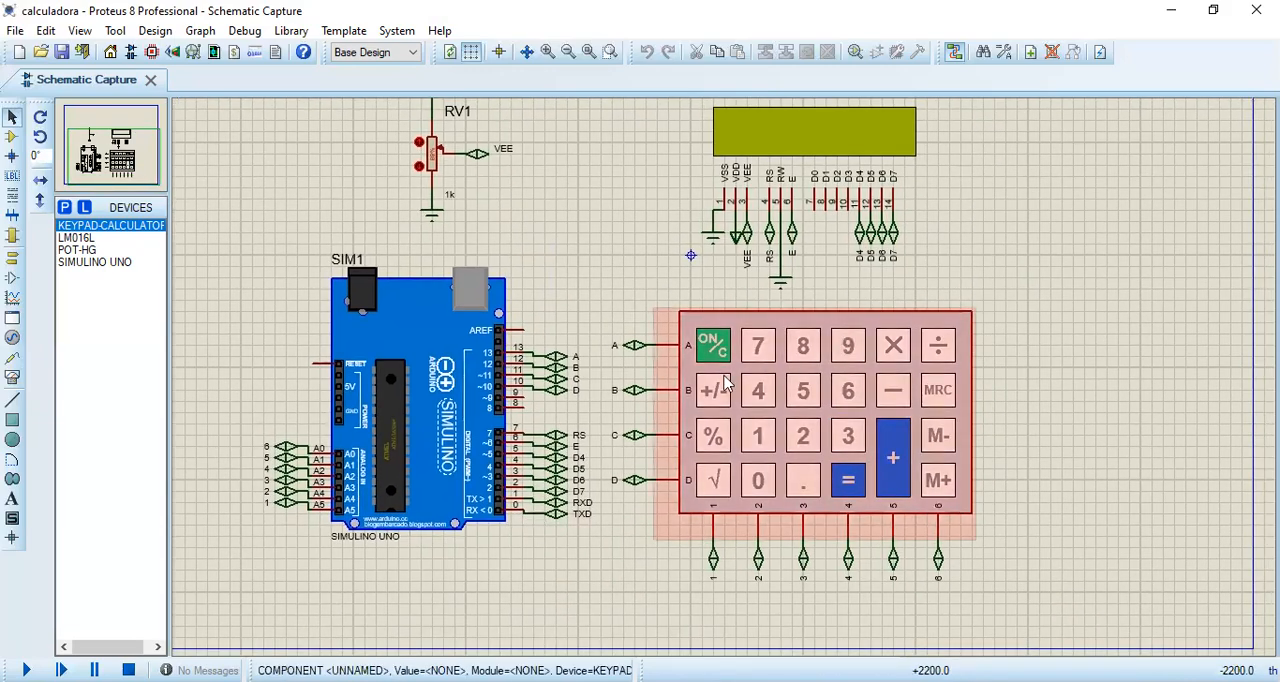
middle_click(938, 503)
scroll(645, 412, "down", 1)
scroll(675, 405, "up", 1)
middle_click(675, 405)
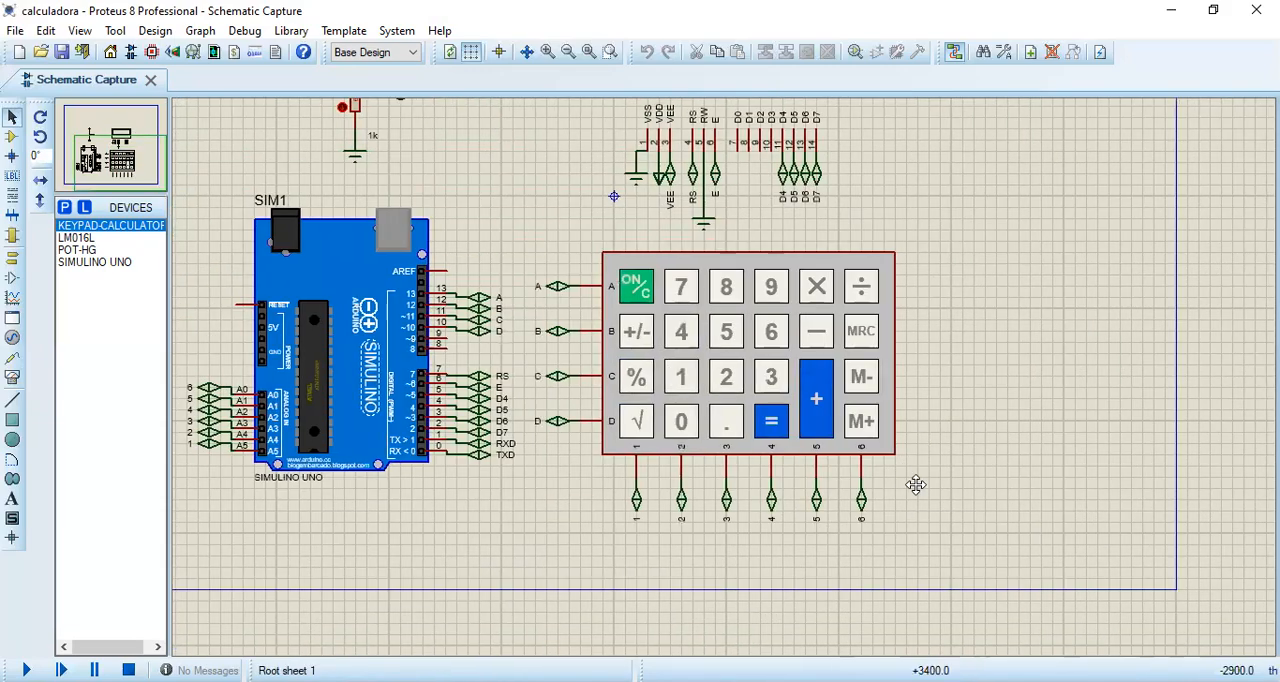
Step: Move the calculator keypad with its labelled terminals as one block, placing it below LCD1, slightly right and down from its original spot
scroll(916, 484, "down", 1)
left_click_drag(972, 372, 899, 458)
left_click_drag(951, 353, 659, 563)
left_click_drag(782, 484, 953, 482)
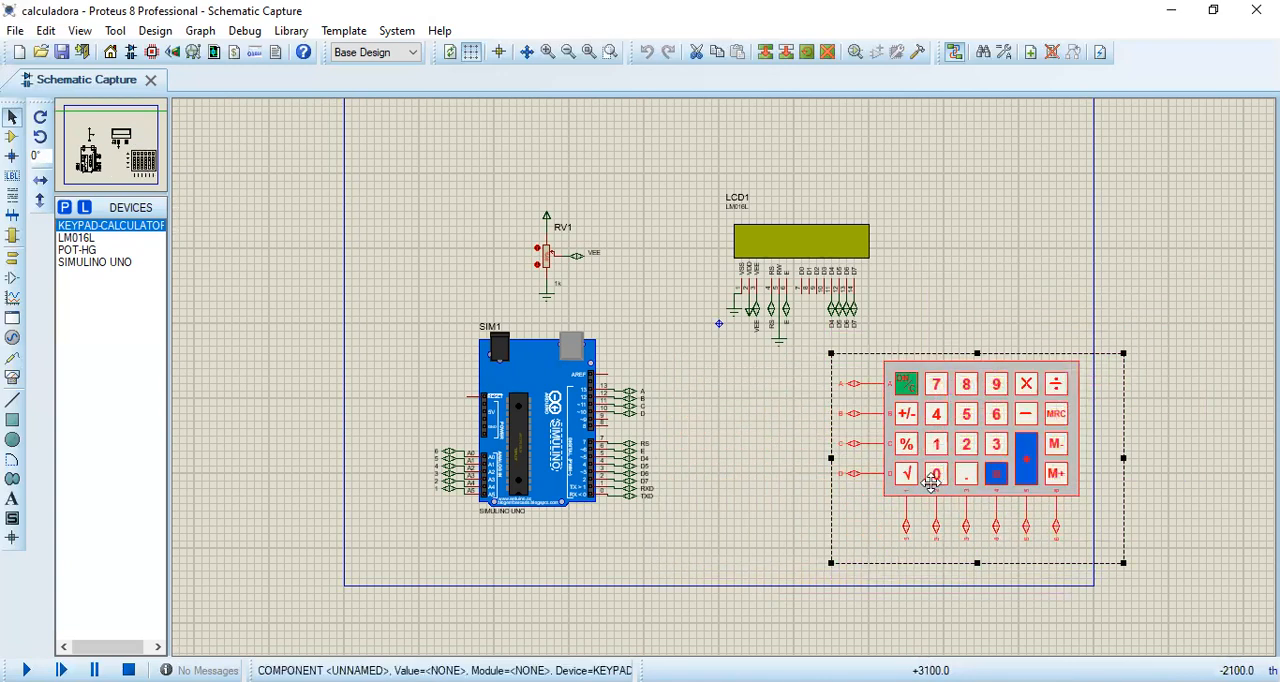
left_click_drag(956, 432, 836, 447)
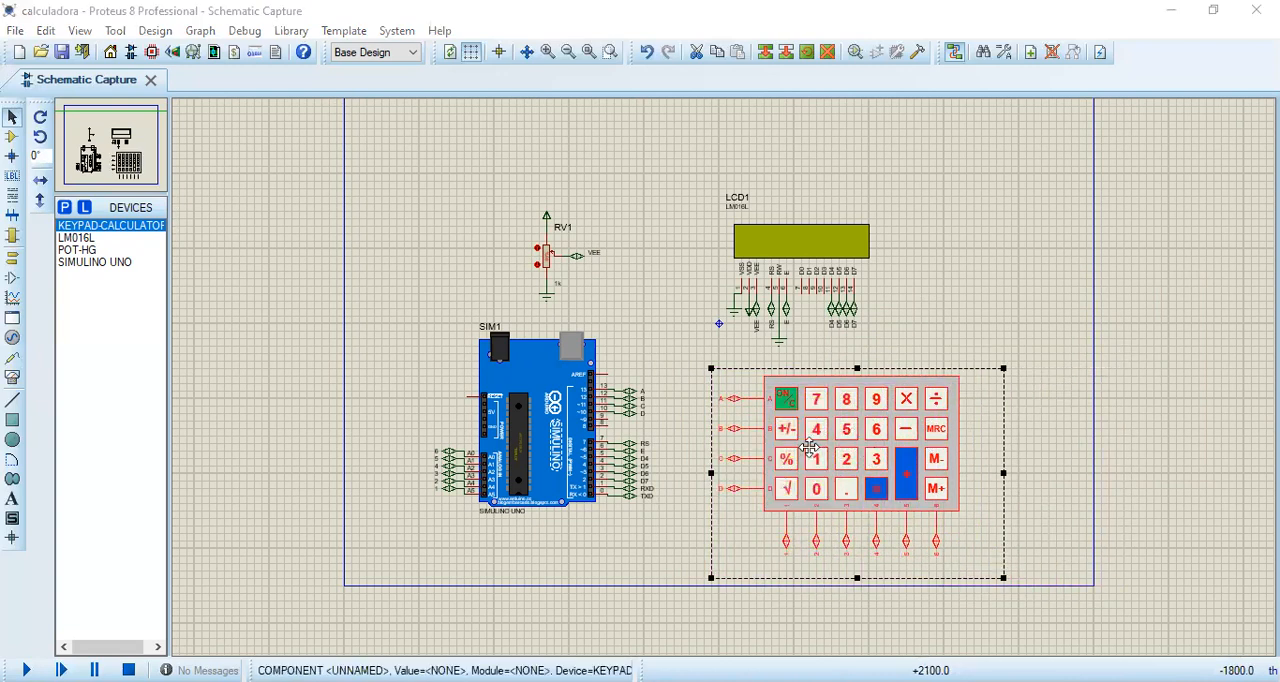
mouse_move(808, 428)
left_mouse_down()
mouse_move(783, 438)
mouse_move(809, 428)
mouse_move(786, 428)
left_mouse_up()
left_click(1004, 367)
Step: Move LCD1 together with its labelled terminals and grounds slightly right and up
left_click_drag(951, 196, 687, 352)
left_click_drag(762, 332, 832, 240)
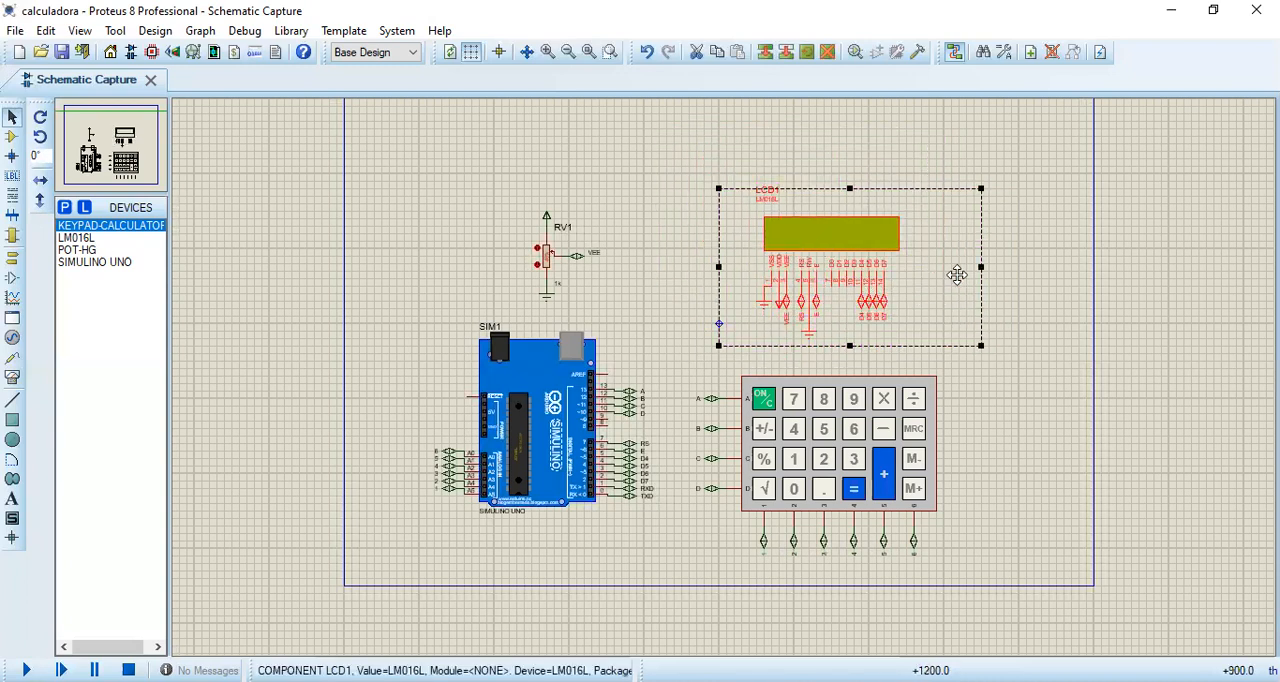
left_click(995, 300)
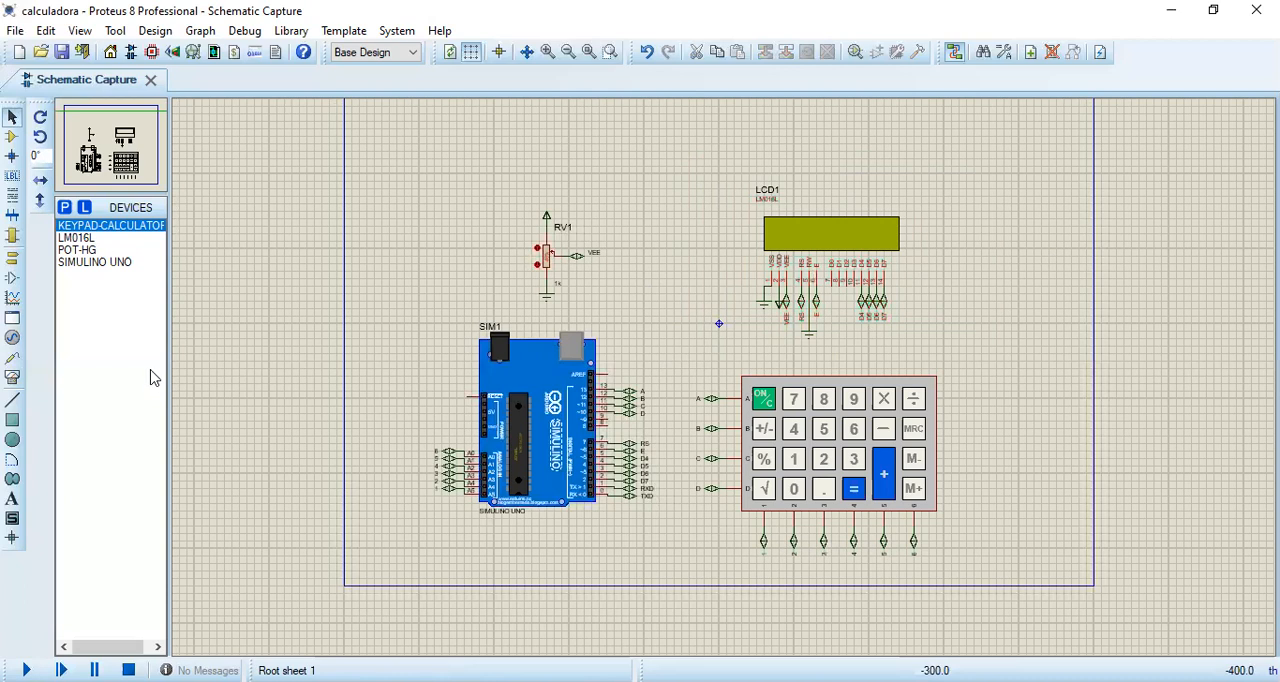
Step: Choose the BIDIR symbol among the schematic's inter-sheet terminals
left_click(12, 262)
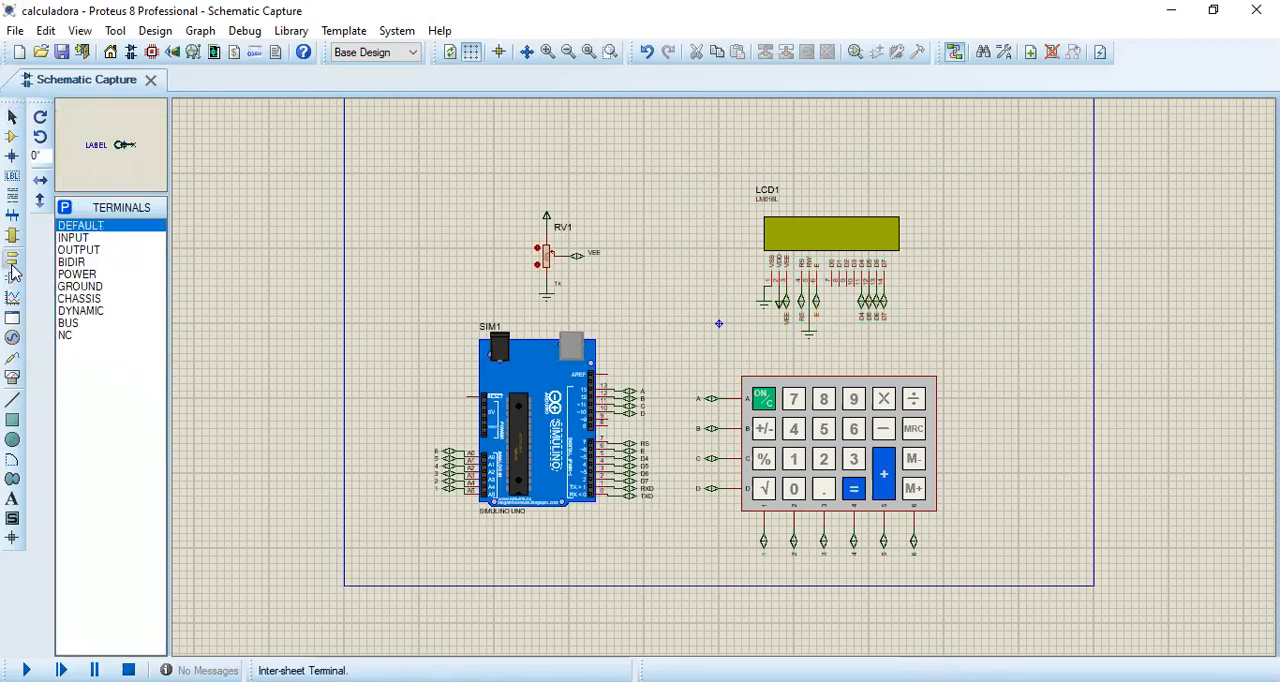
left_click(80, 262)
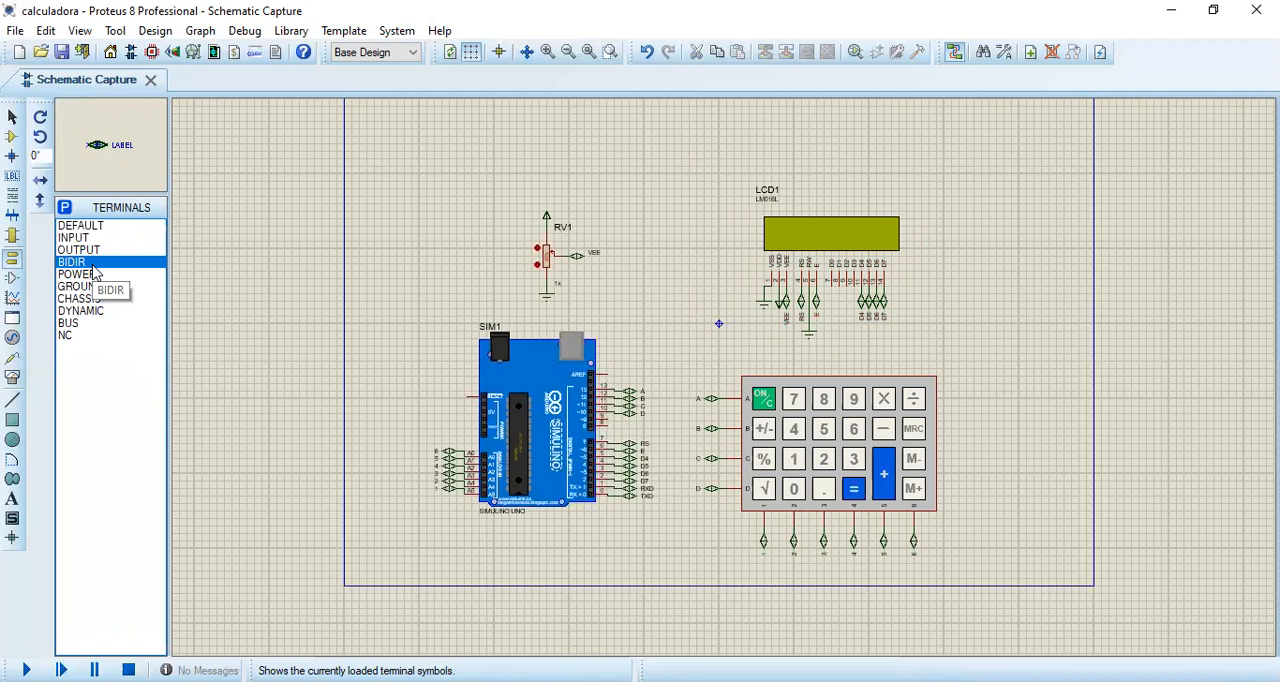
scroll(614, 210, "up", 1)
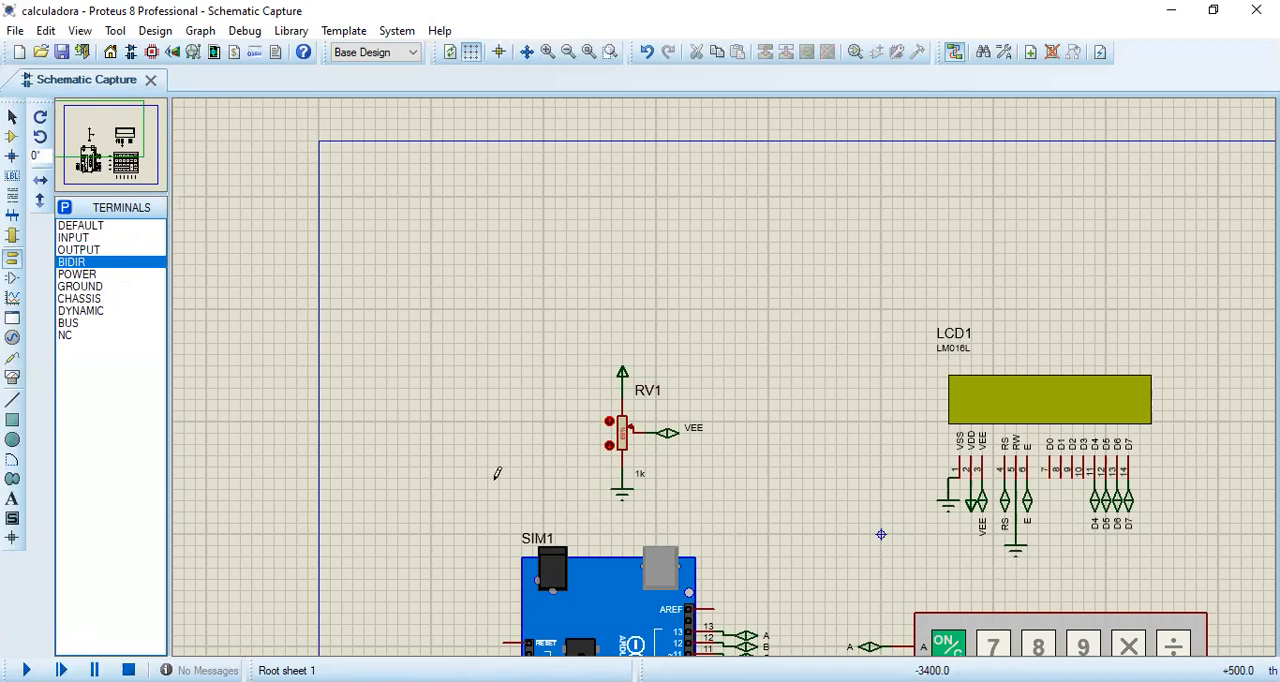
scroll(498, 474, "down", 1)
left_click(472, 276)
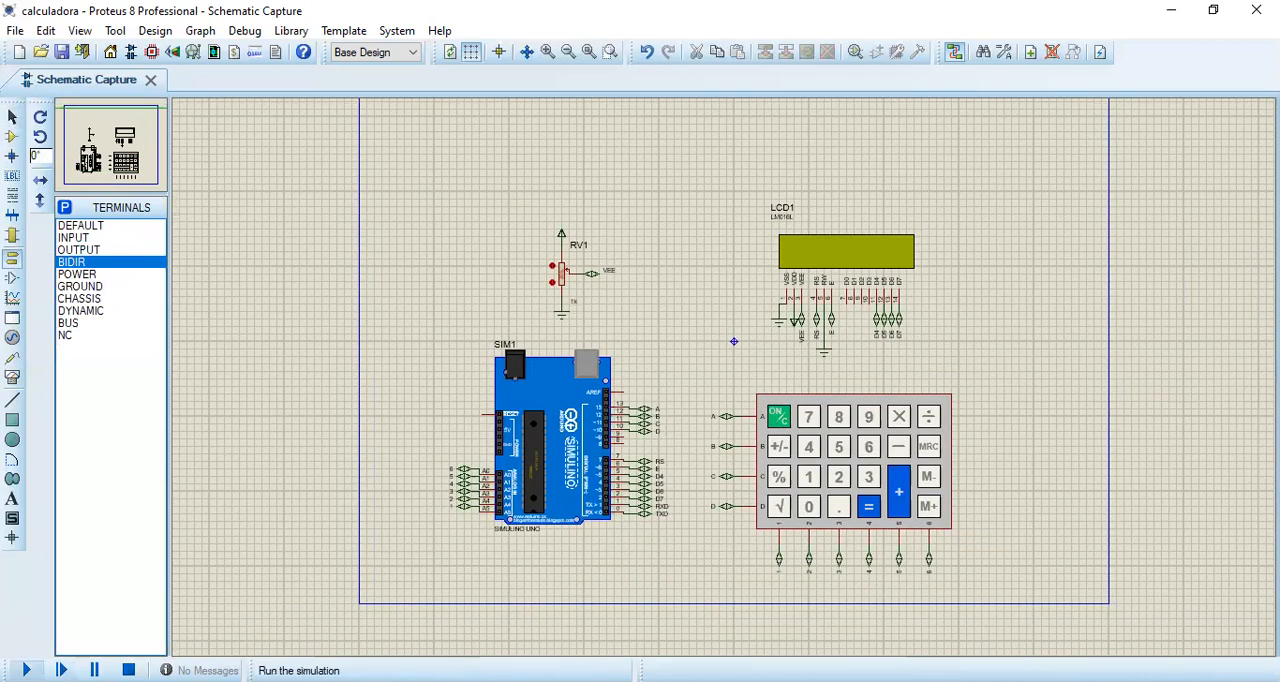
Step: Run the calculator simulation and compute 5.2 + 34 on the keypad
left_click(27, 670)
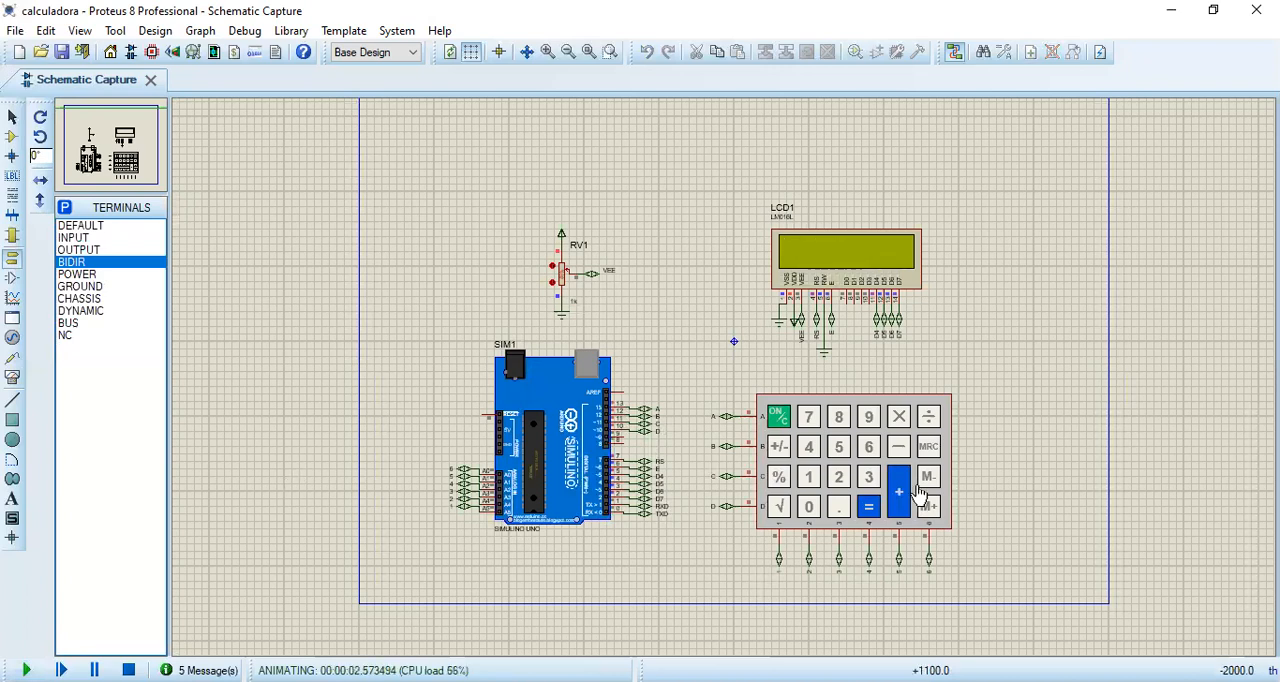
left_click(838, 452)
left_click(899, 492)
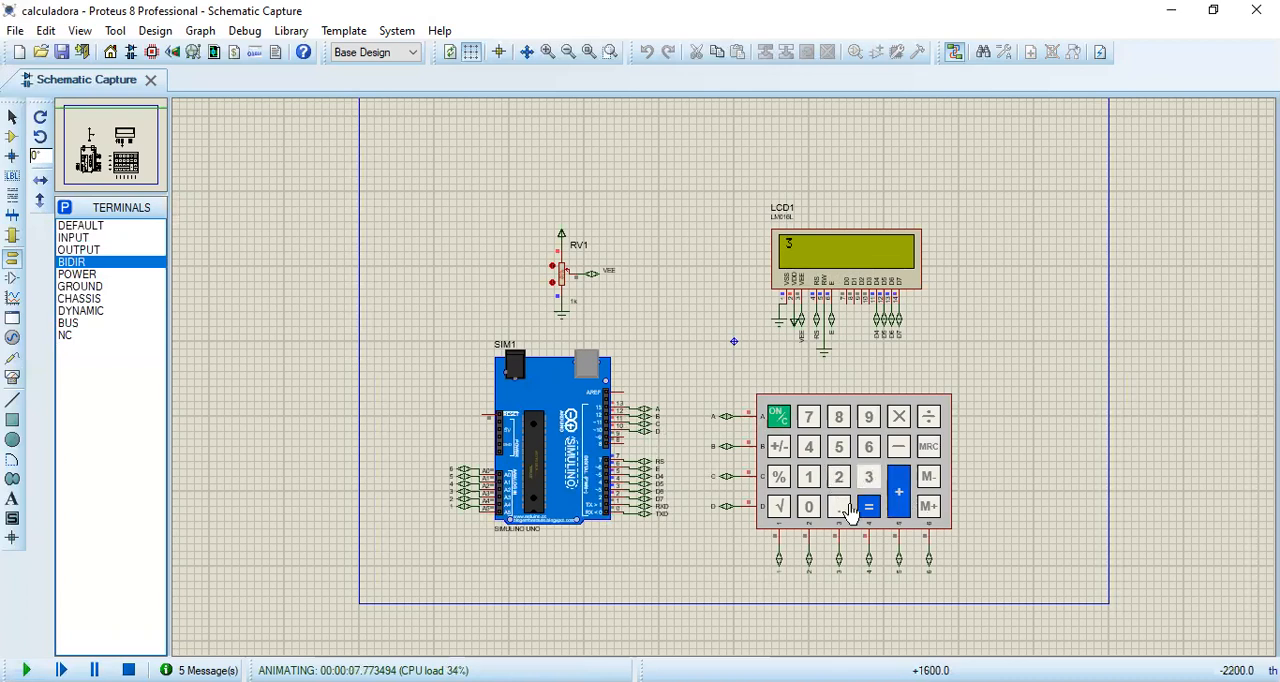
left_click(812, 452)
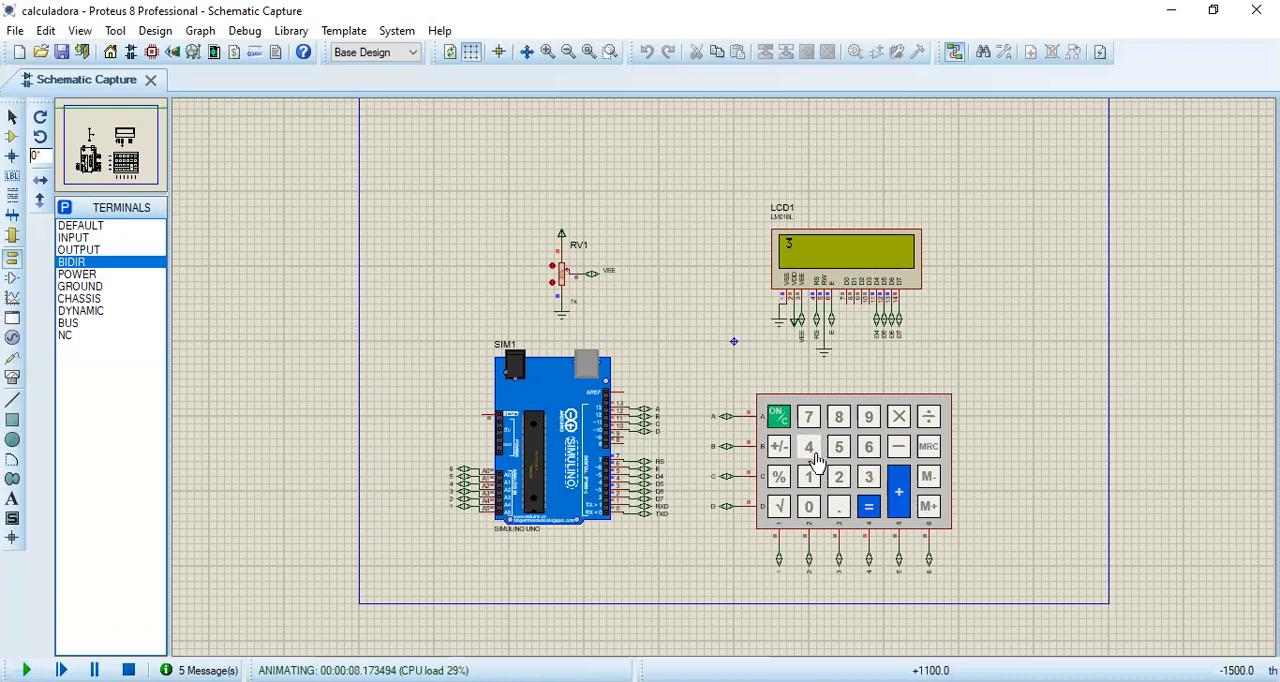
left_click(870, 507)
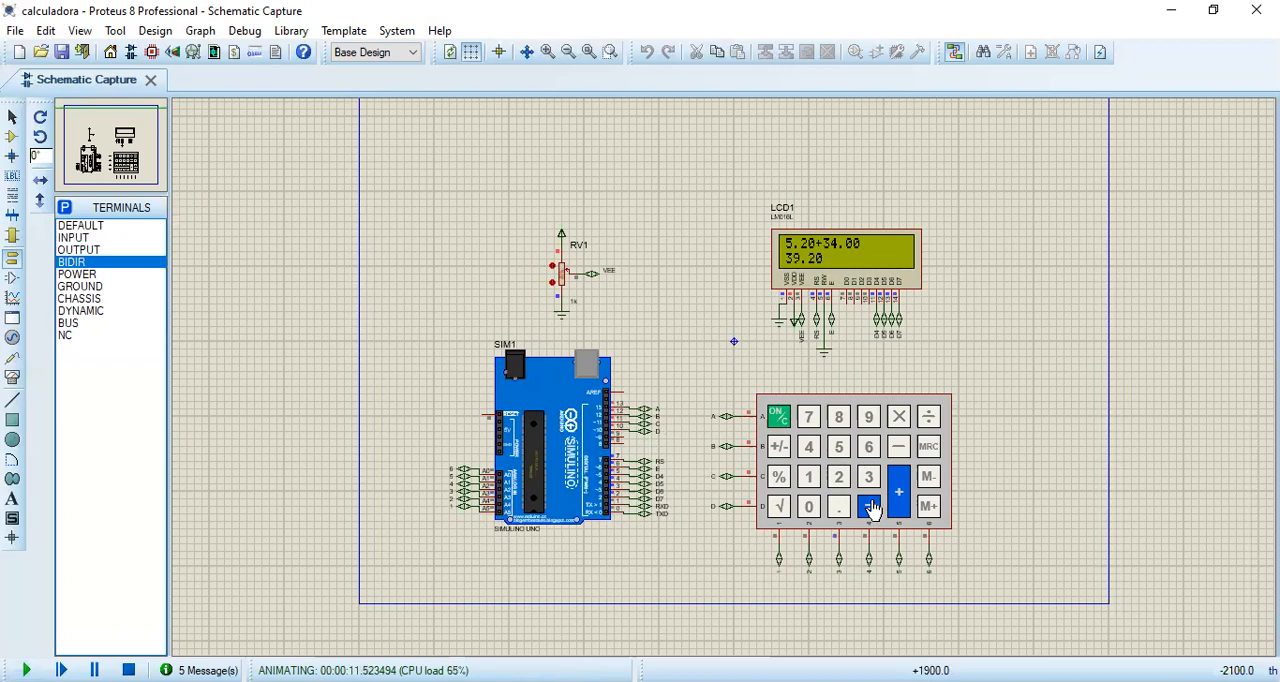
Step: Clear the simulated calculator and compute 5 × 7
left_click(781, 420)
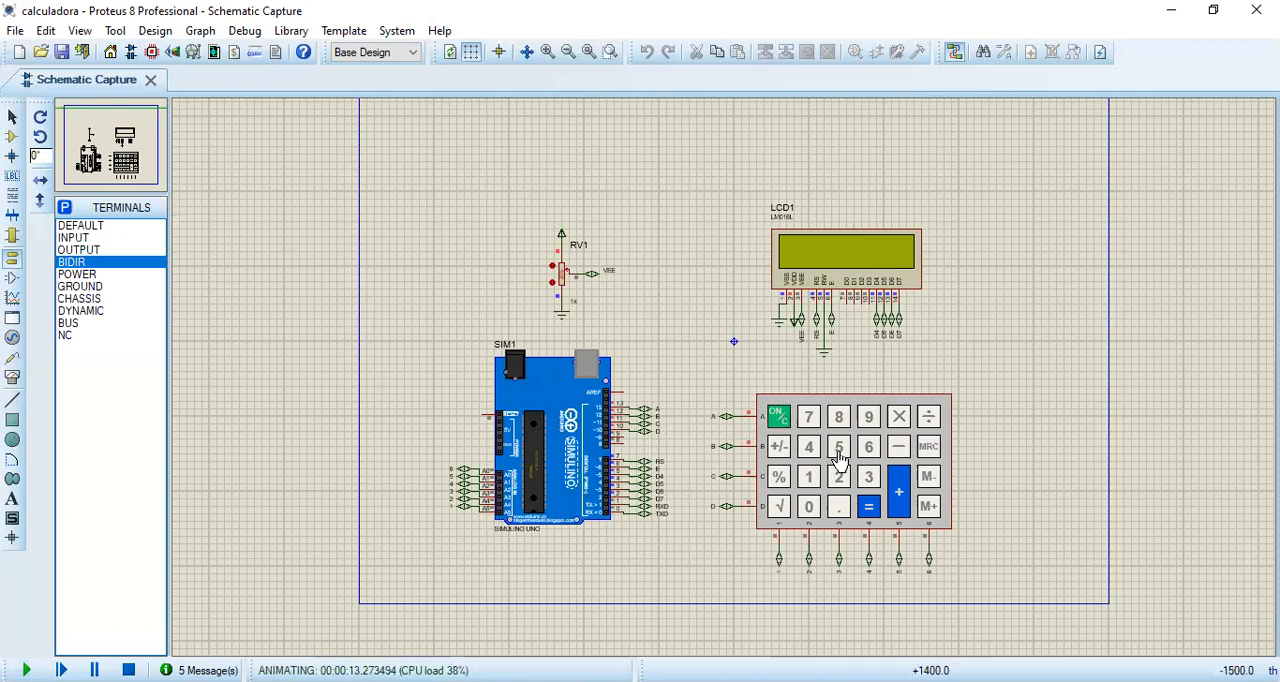
left_click(897, 420)
left_click(814, 420)
left_click(870, 506)
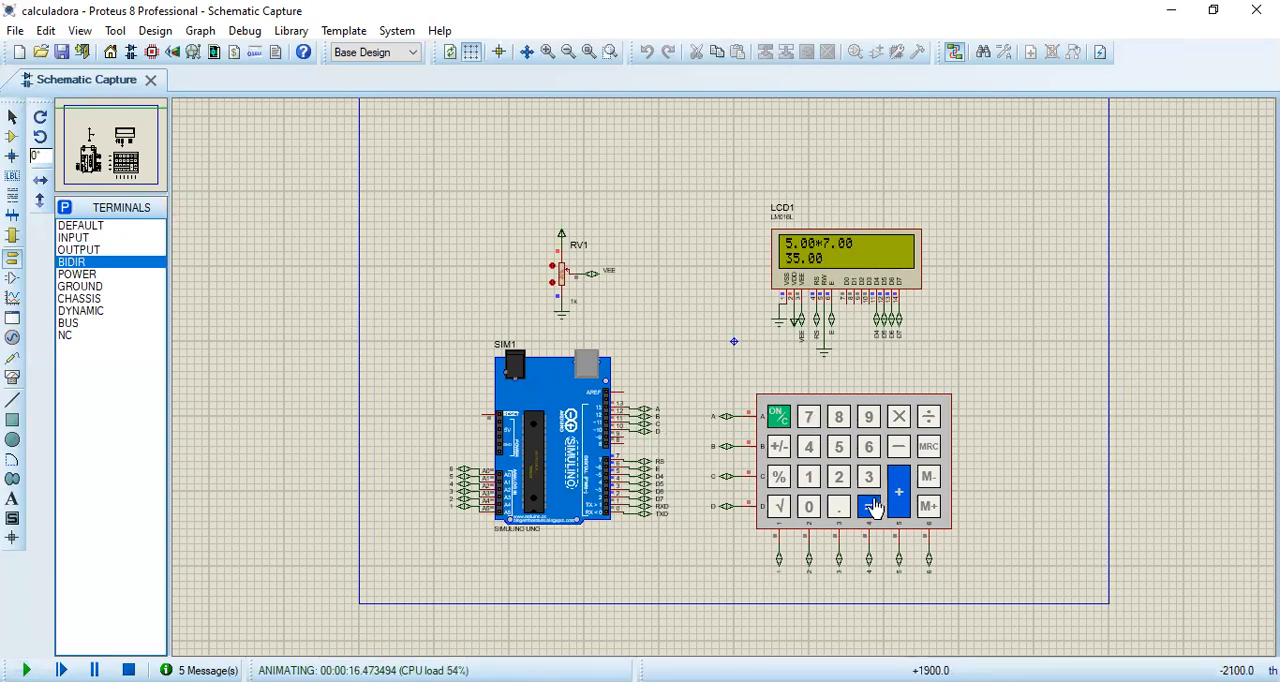
Step: Clear the simulated calculator and compute 1 ÷ 3
left_click(813, 478)
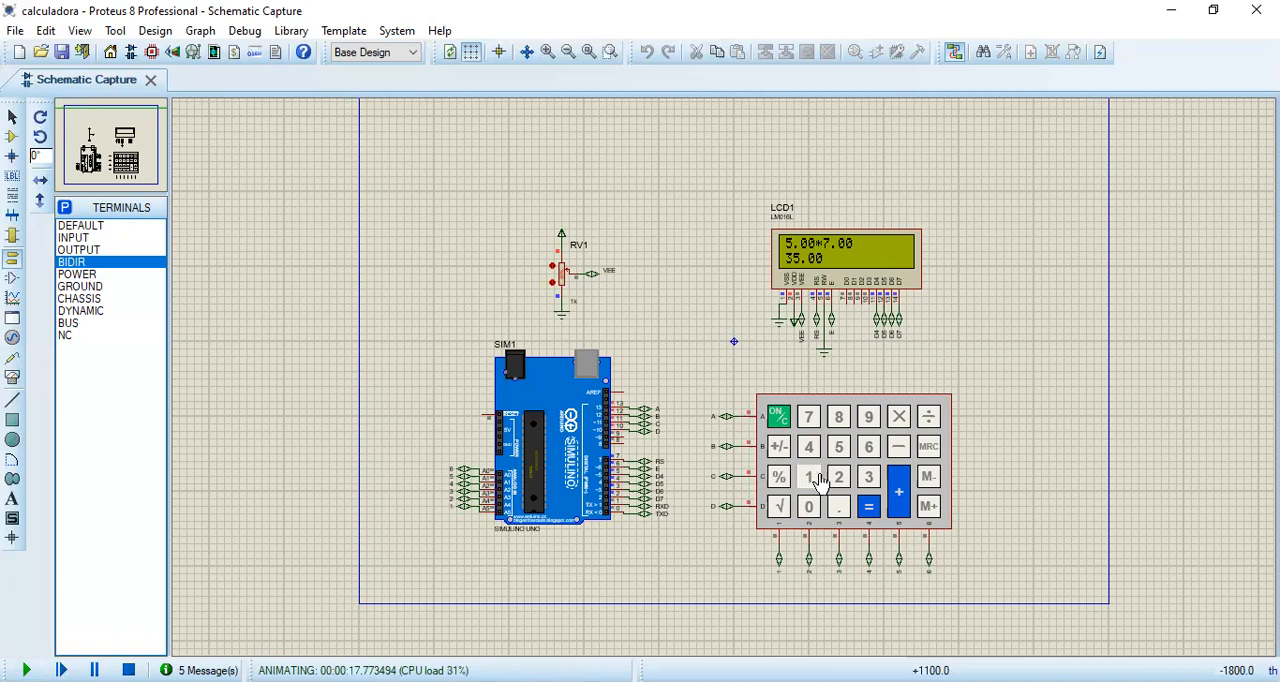
left_click(775, 418)
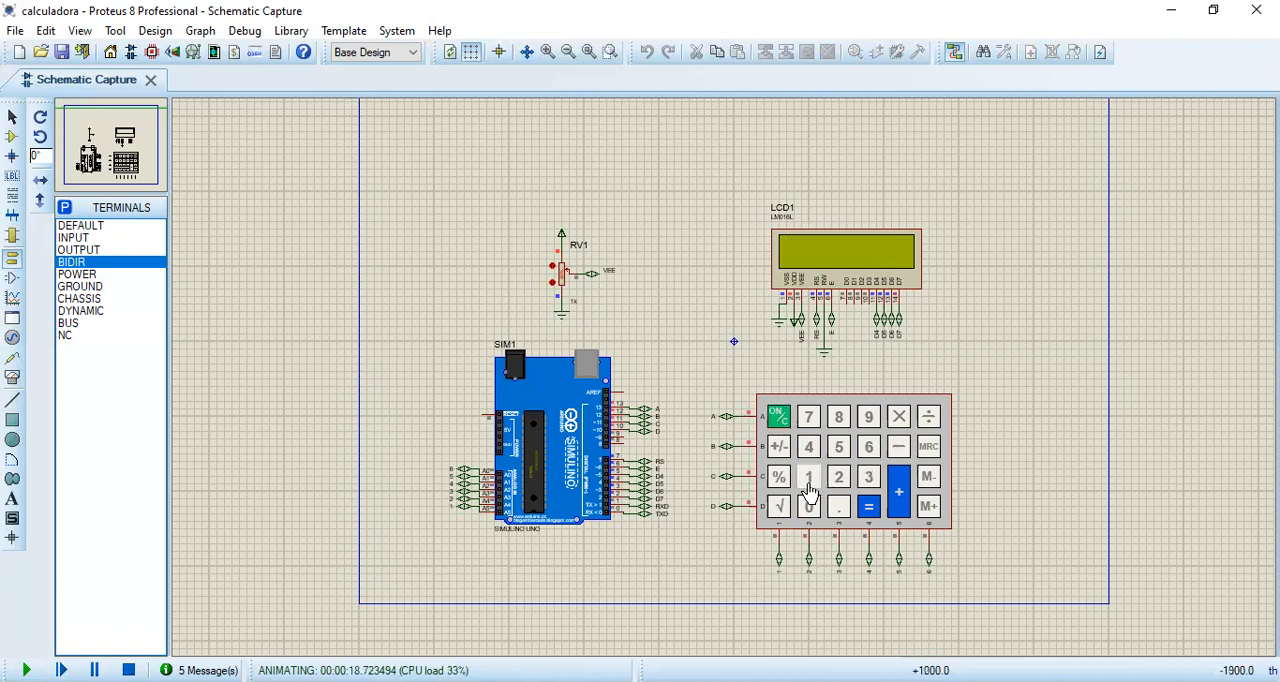
left_click(922, 425)
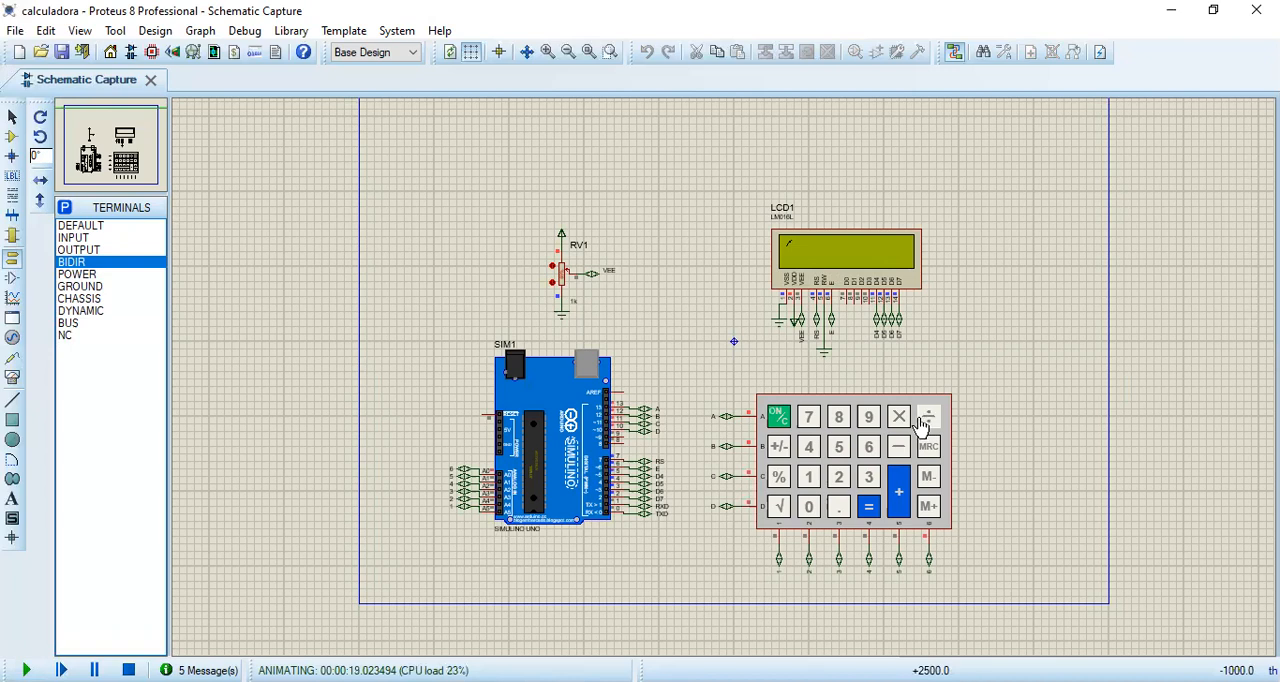
left_click(868, 478)
left_click(869, 507)
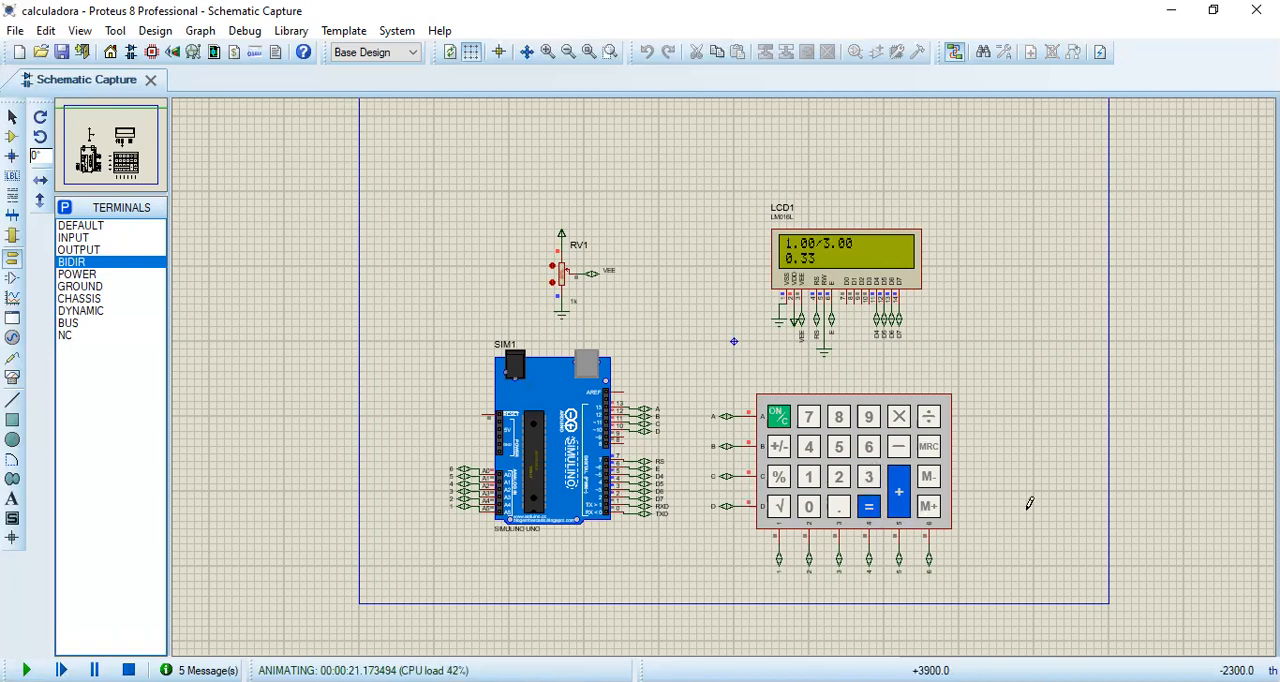